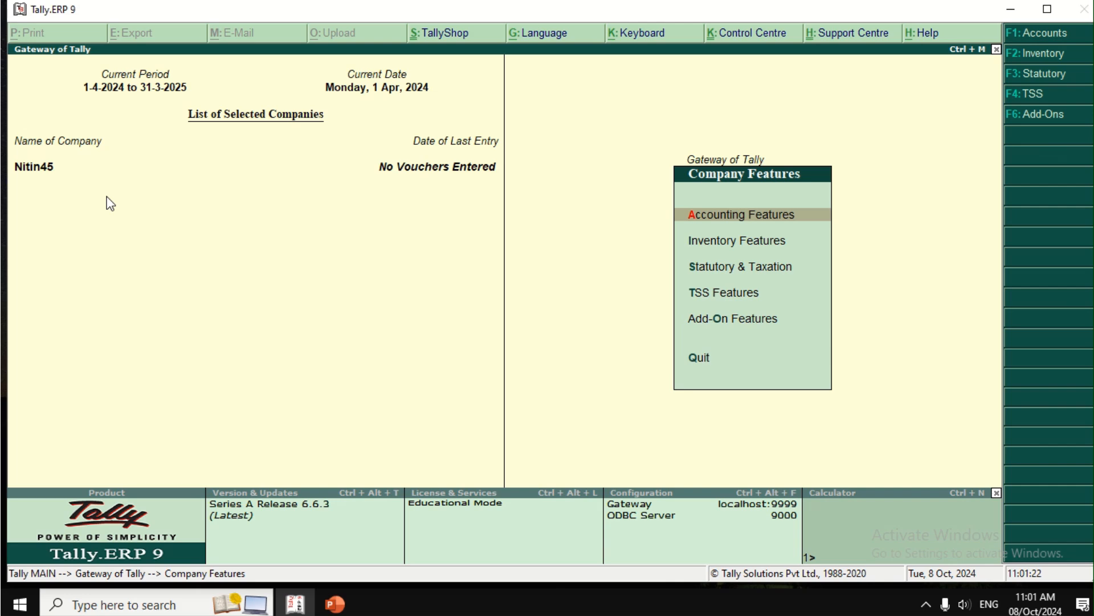
Set Maintain payroll to Yes in the company's accounting features, keeping the preceding options as they are.
key(Return)
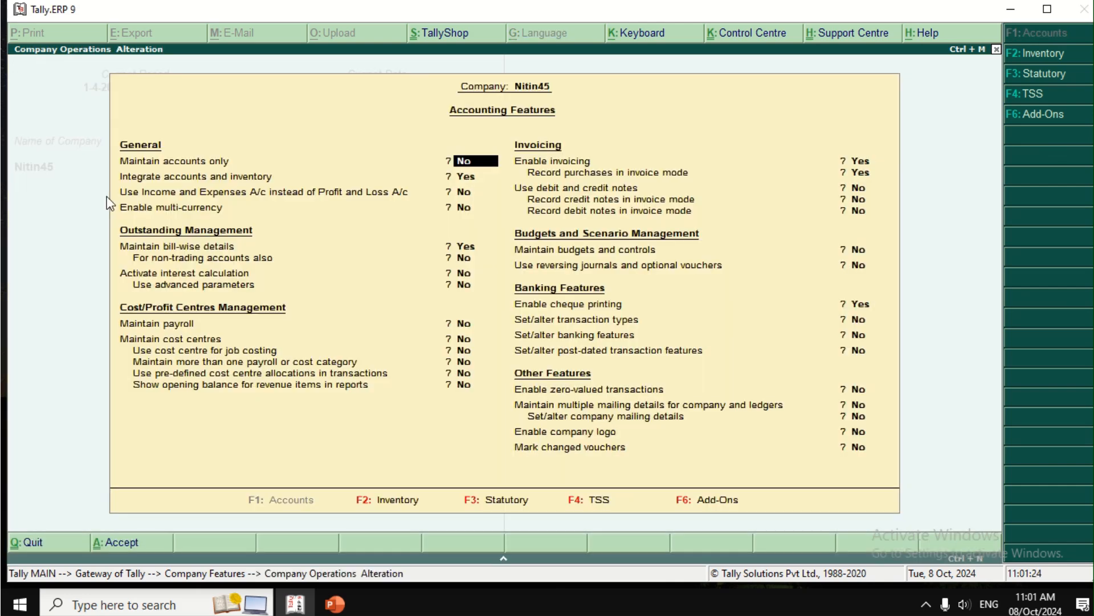
key(Return)
key(Return)
key(Return)
key(Return)
key(Return)
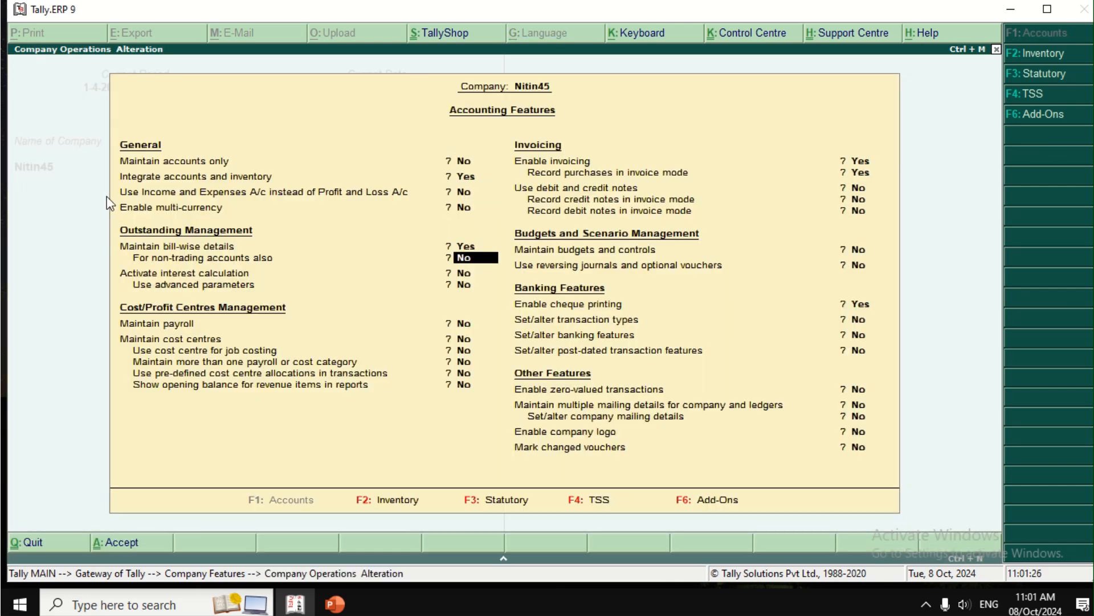
key(Return)
key(Return)
text(y)
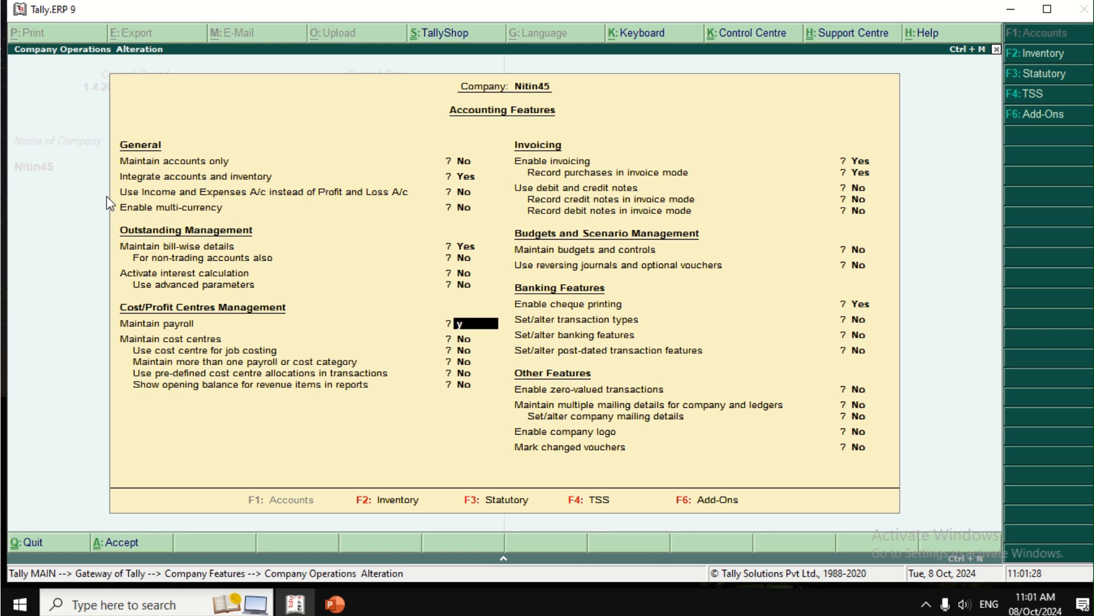
text(es)
key(Return)
Accept the remaining accounting features at their defaults, save them and return to the Gateway of Tally.
key(Return)
key(Return)
key(Return)
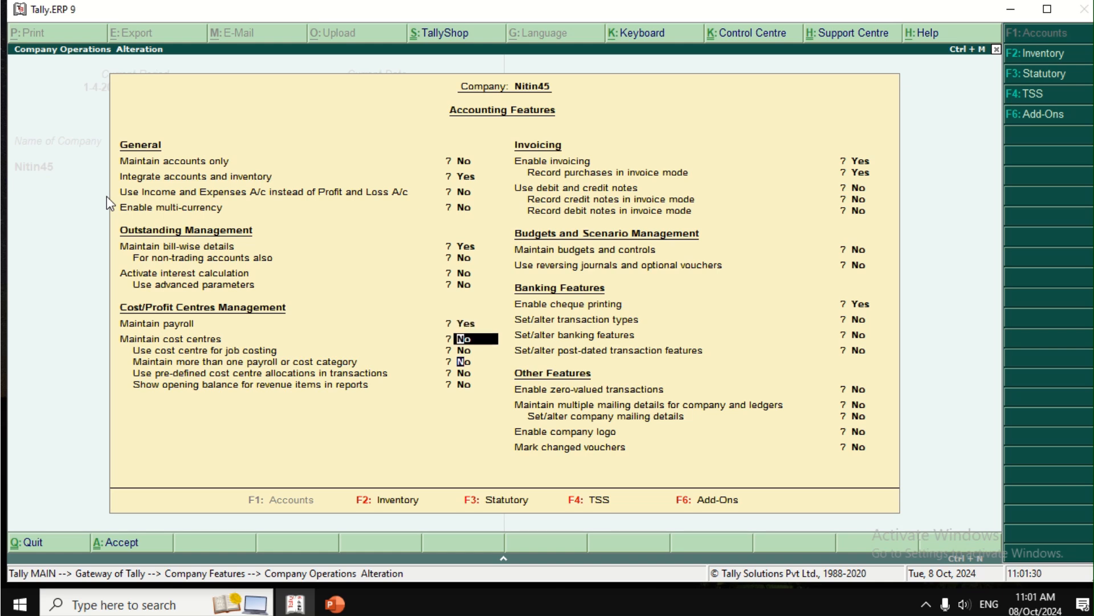
key(Return)
key(Return)
key(Return)
key(Return)
key(Return)
key(Return)
key(Return)
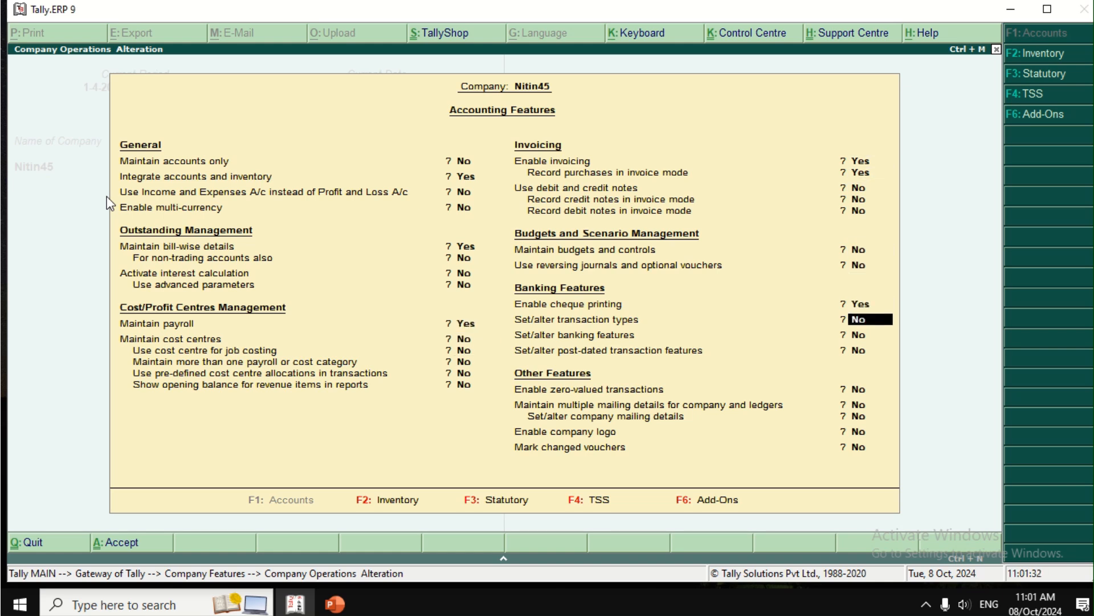
key(Return)
key(Return)
key(Return)
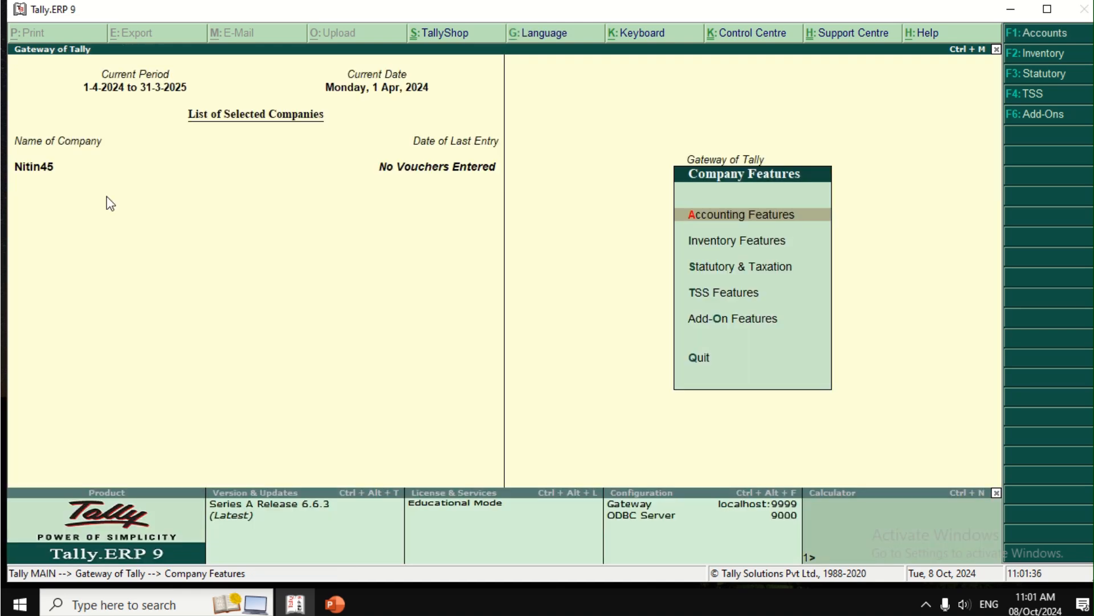
key(Escape)
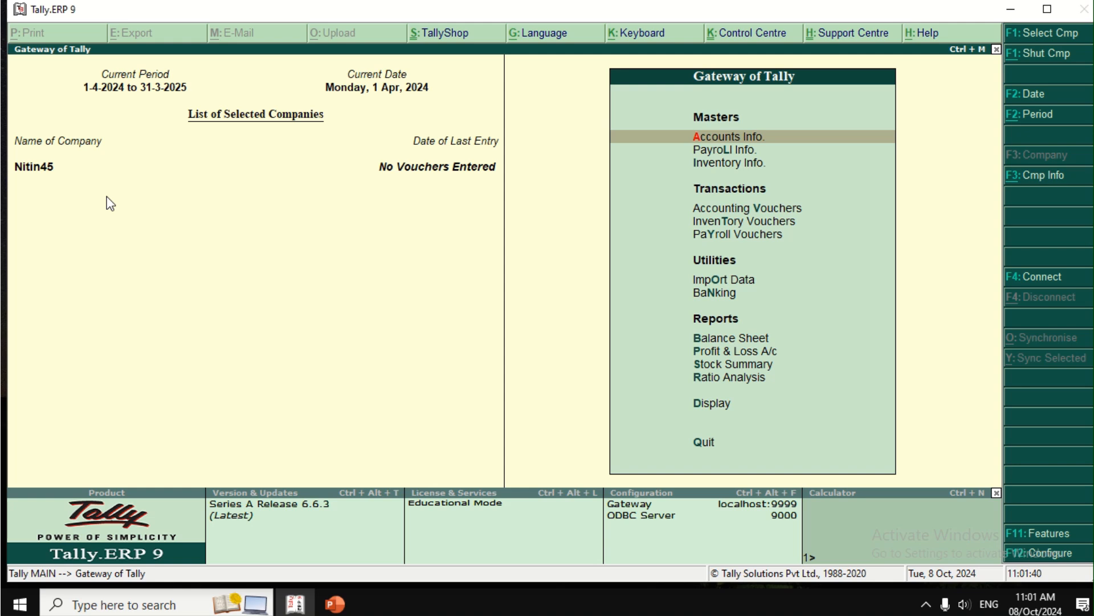
Create a single employee group named Acountant under Primary, with salary details left at No.
key(Down)
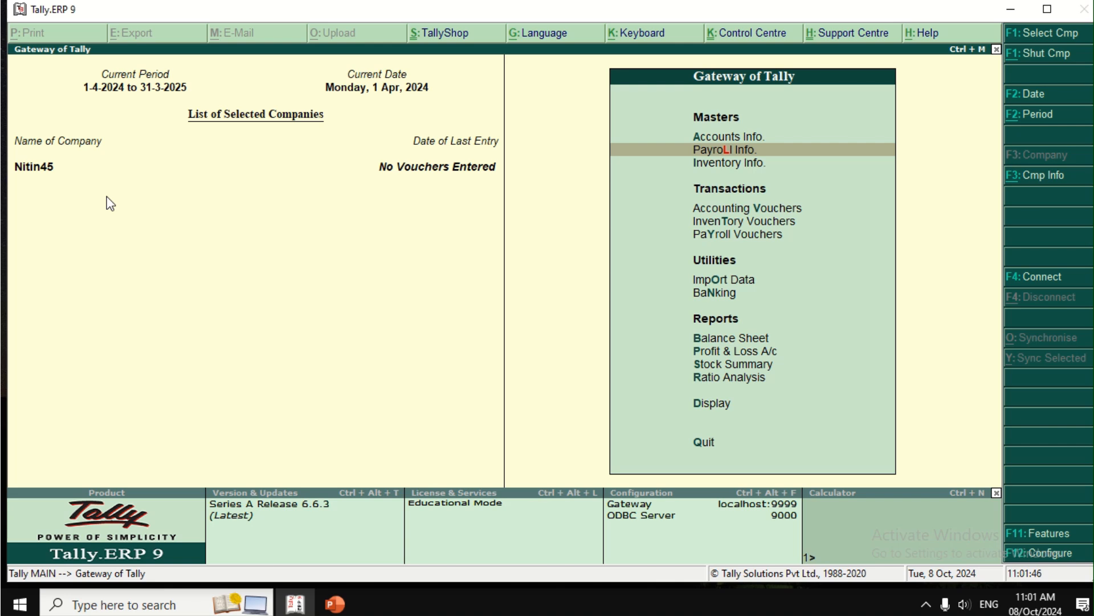
key(Return)
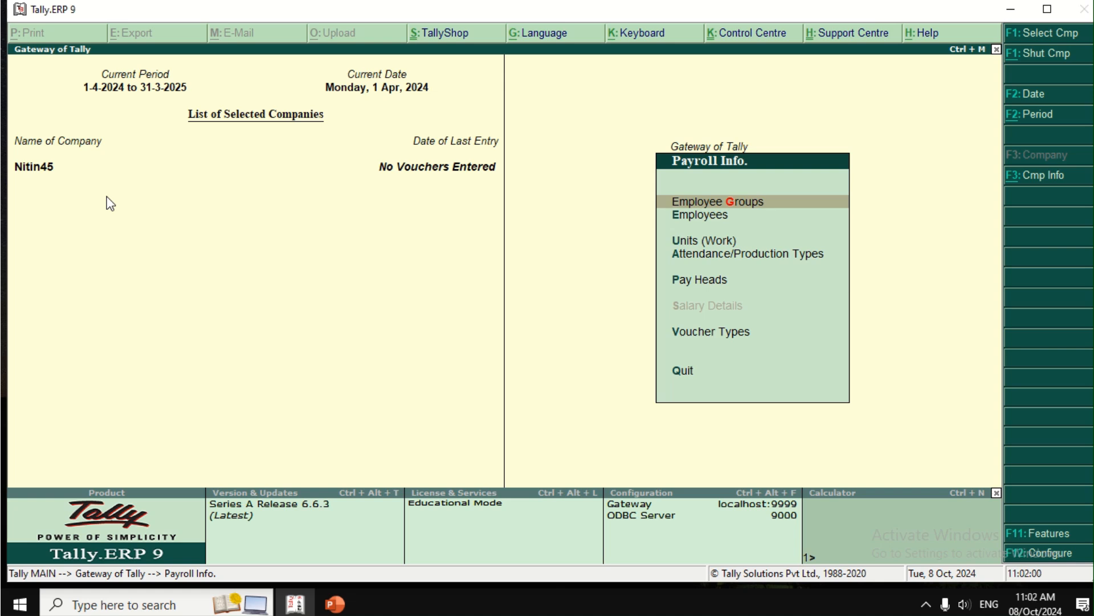
key(Return)
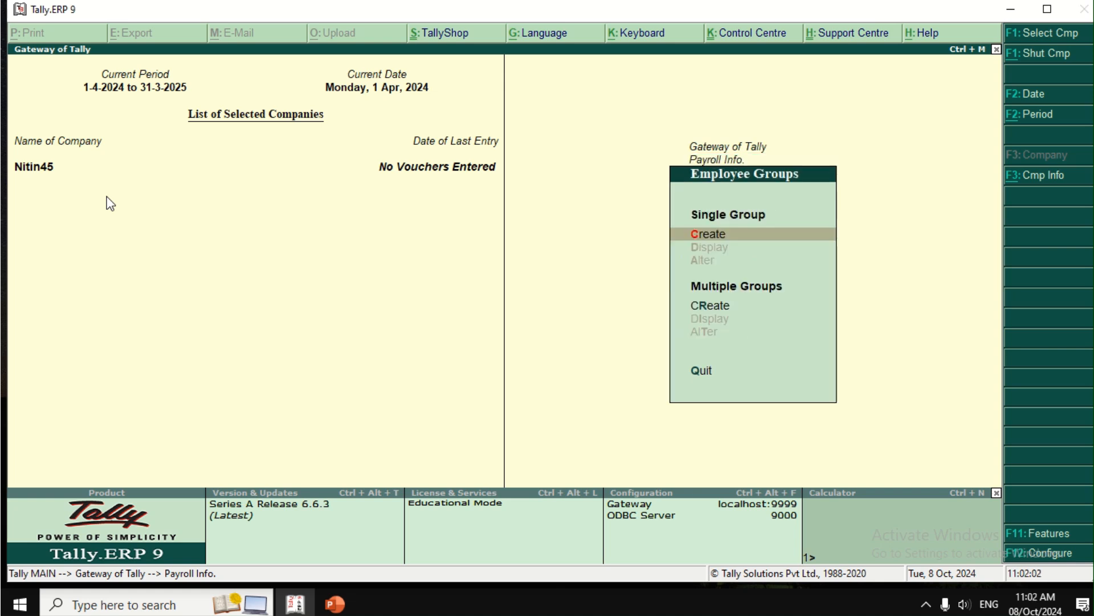
key(Return)
text(Acountan)
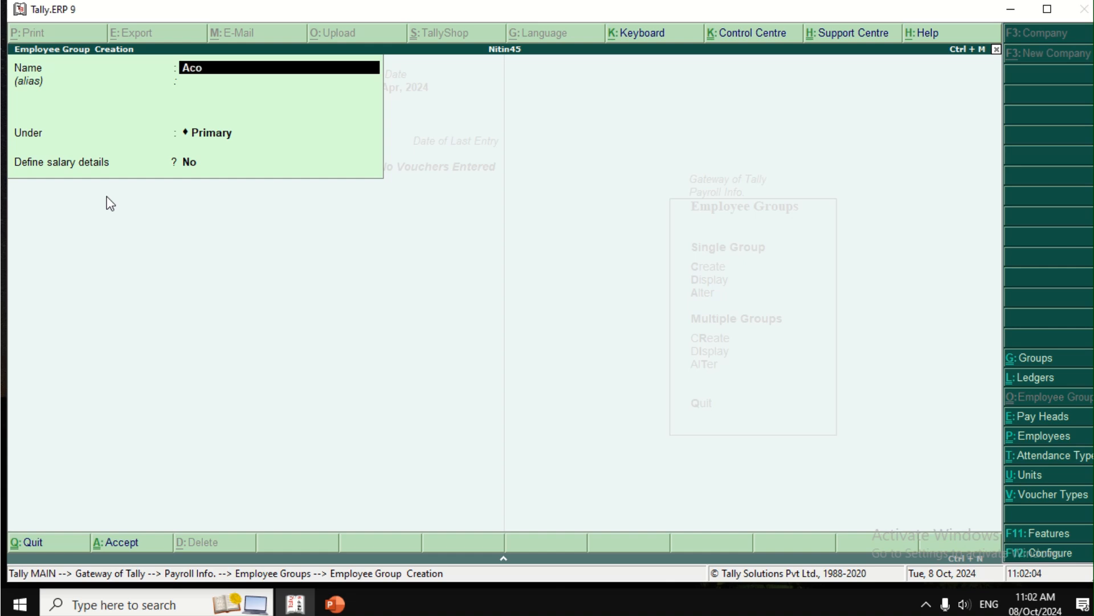
key(Return)
key(Return)
key(Return)
key(Return)
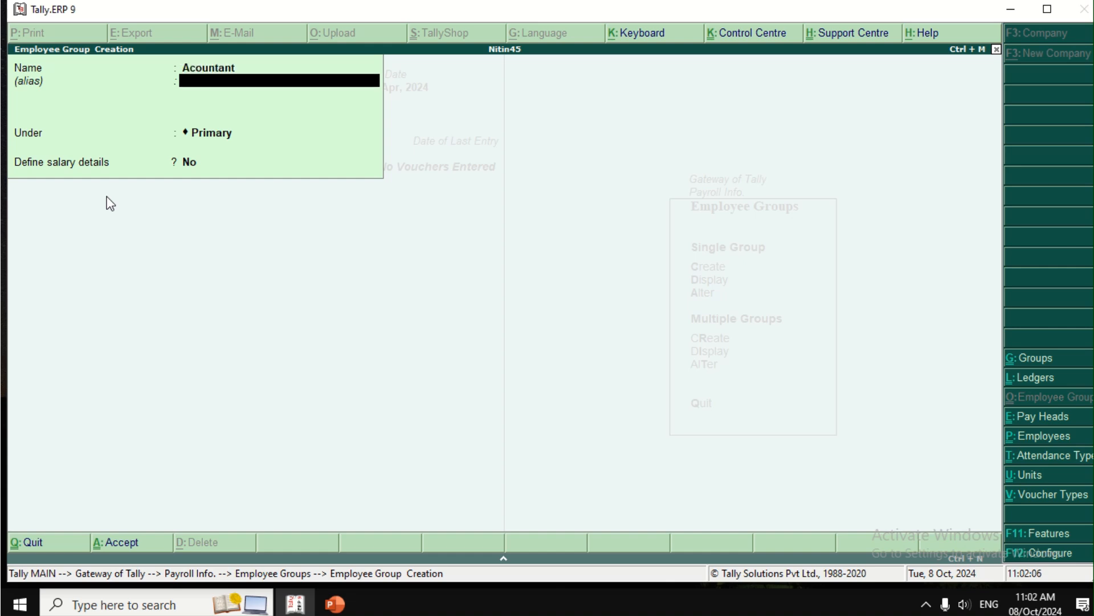
key(Return)
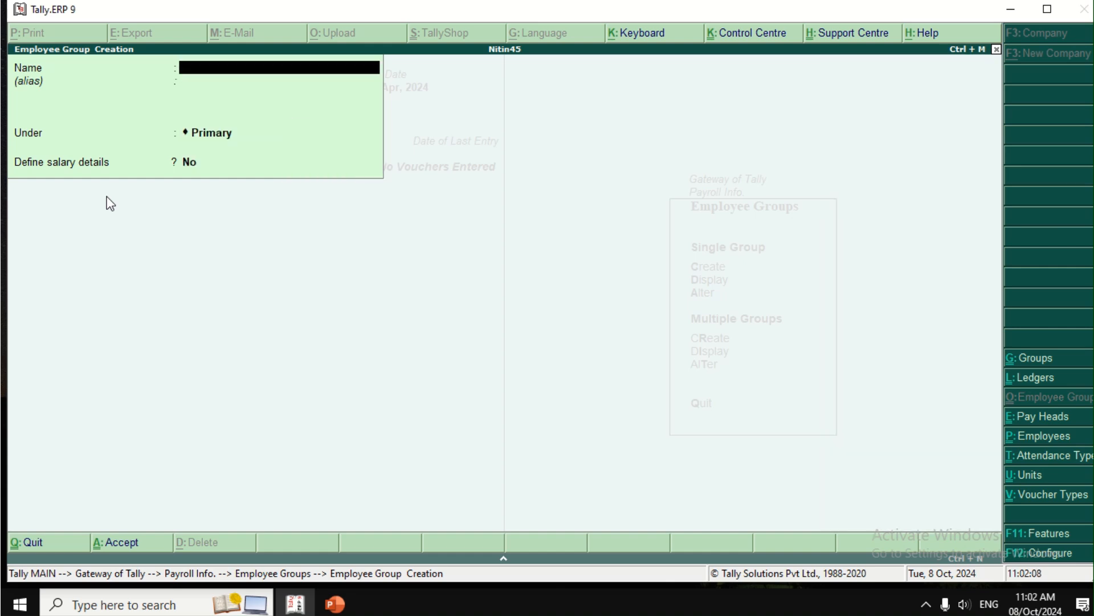
Create an employee group named Clerk under Primary, with salary details left at No.
text(Clerk)
key(Return)
key(Return)
key(Return)
key(Return)
key(Return)
Create an employee group named Programmer under Primary and return to the payroll information options.
text(Programmer)
key(Return)
key(Return)
key(Return)
key(Return)
key(Escape)
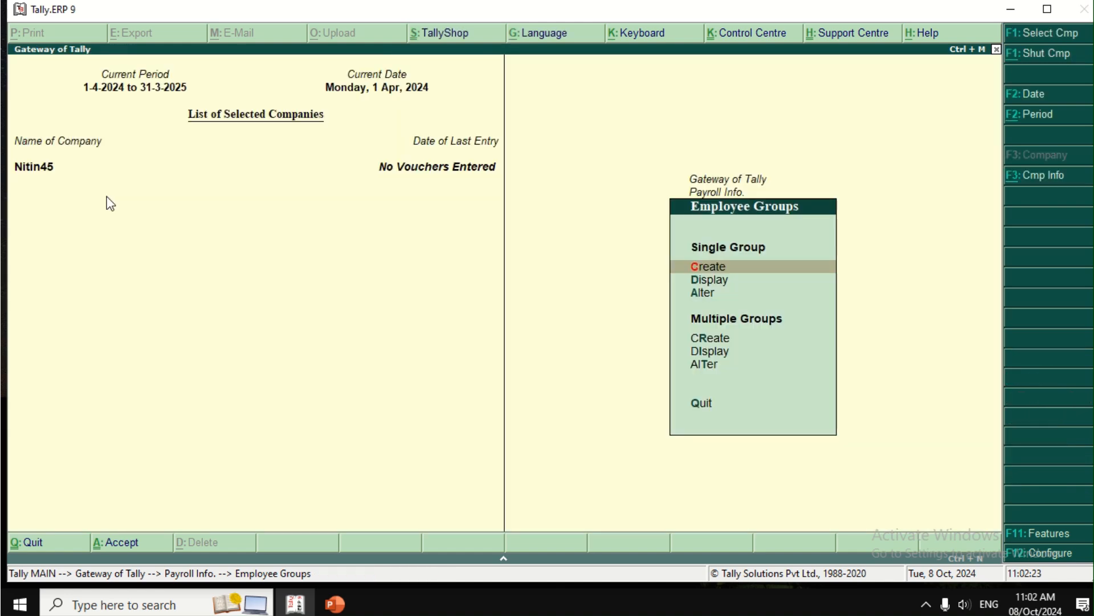
key(Escape)
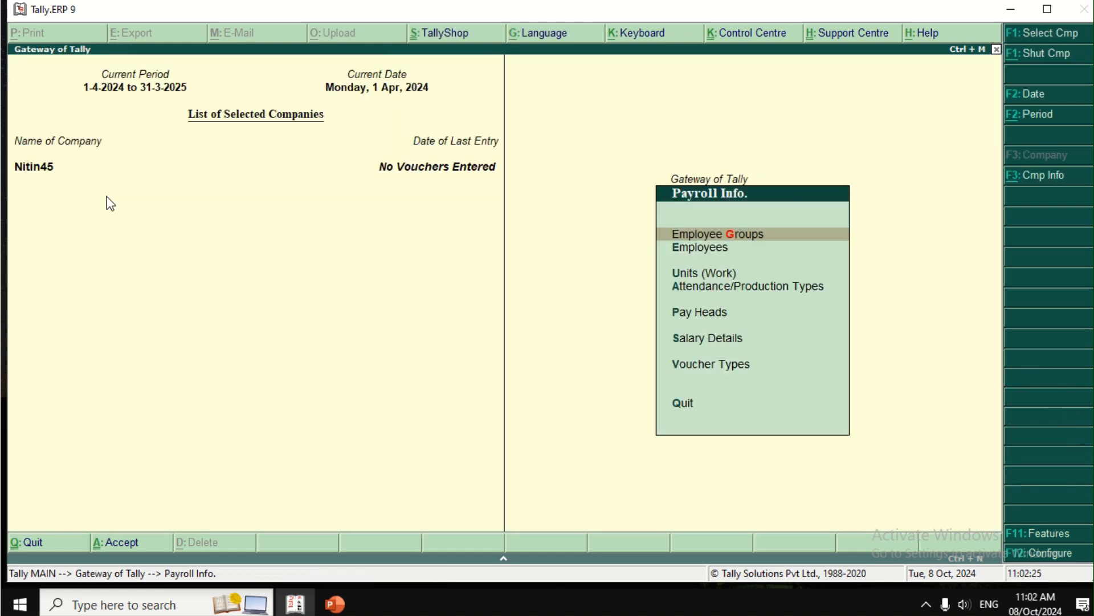
Start a single employee record with the employee's name, under group Acountant, joining date 1-Apr-2024 and salary details set to No.
key(Down)
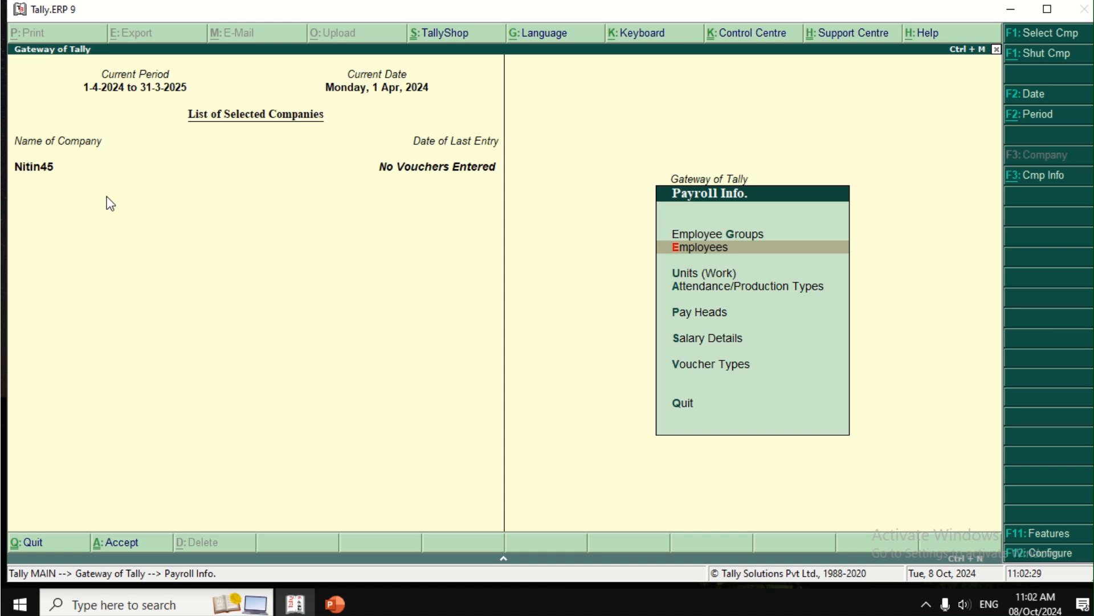
key(Return)
key(Return)
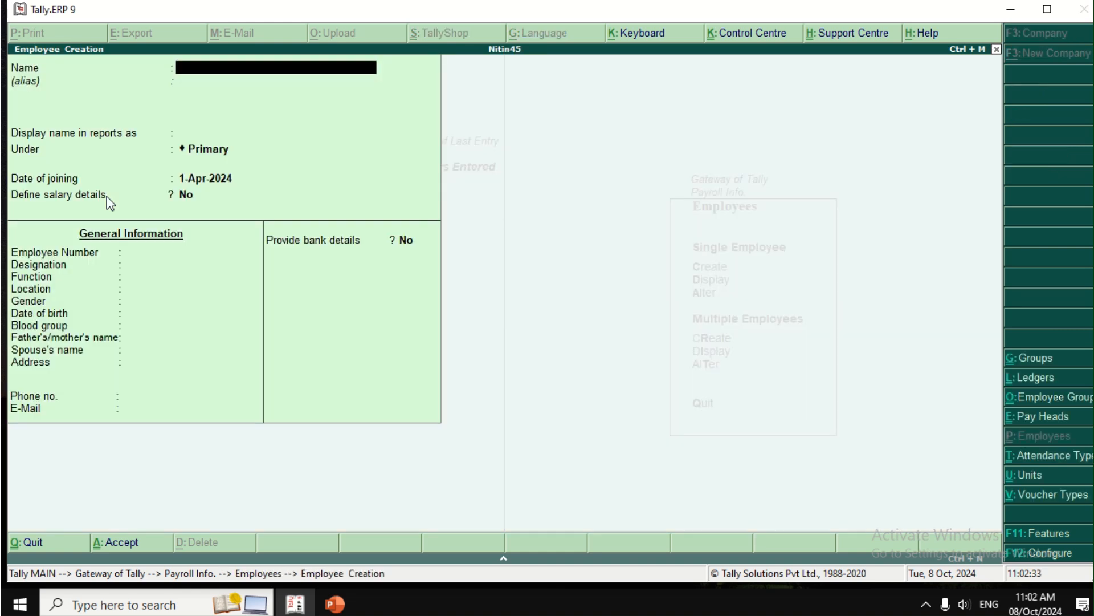
text(Sanjay)
key(Return)
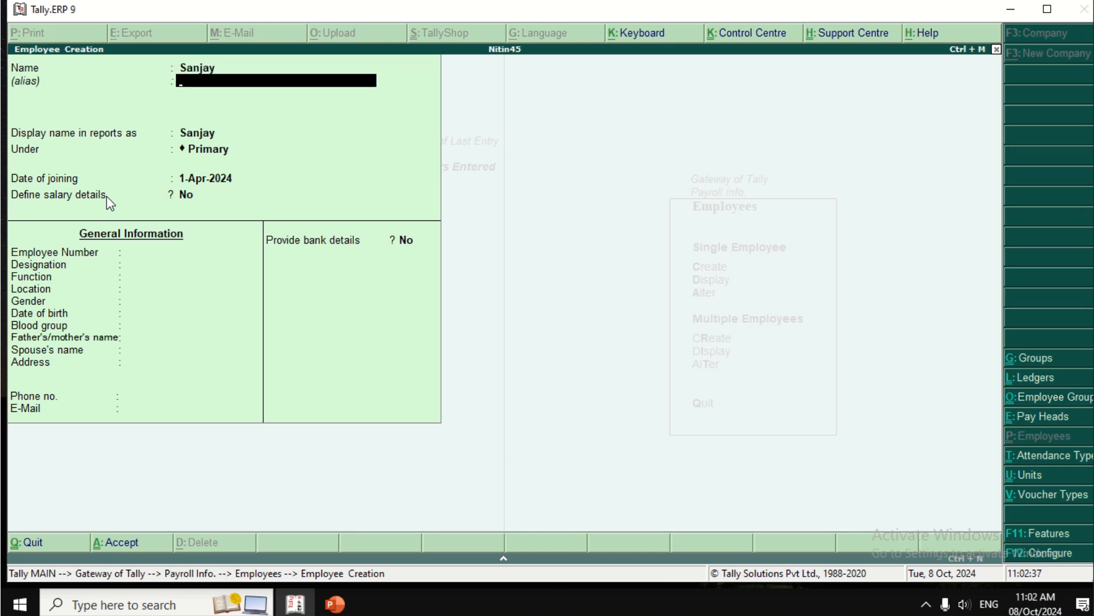
key(Return)
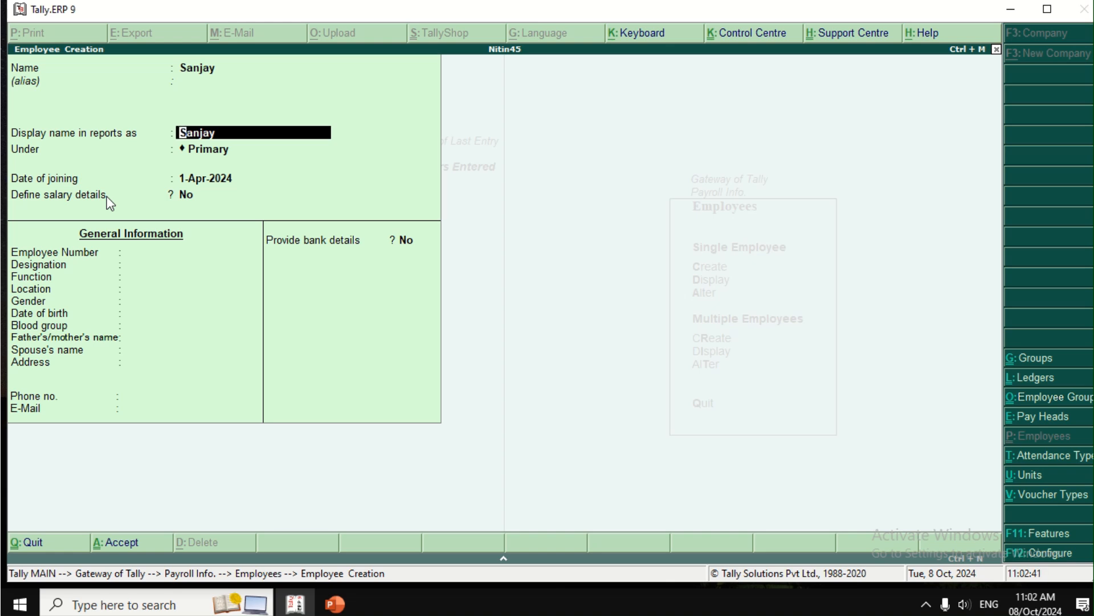
key(Return)
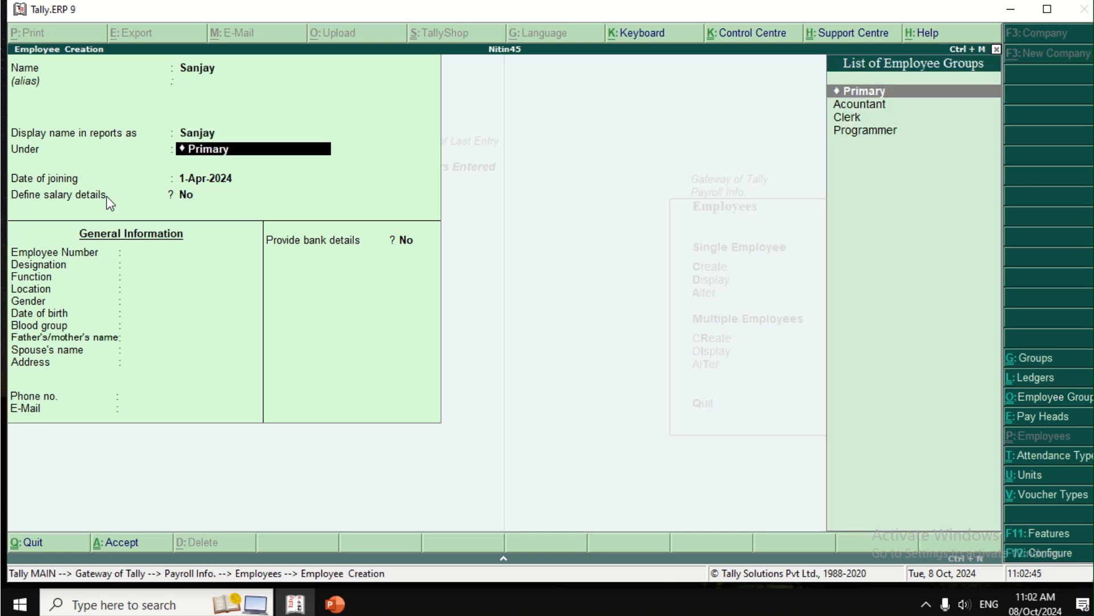
key(Down)
key(Return)
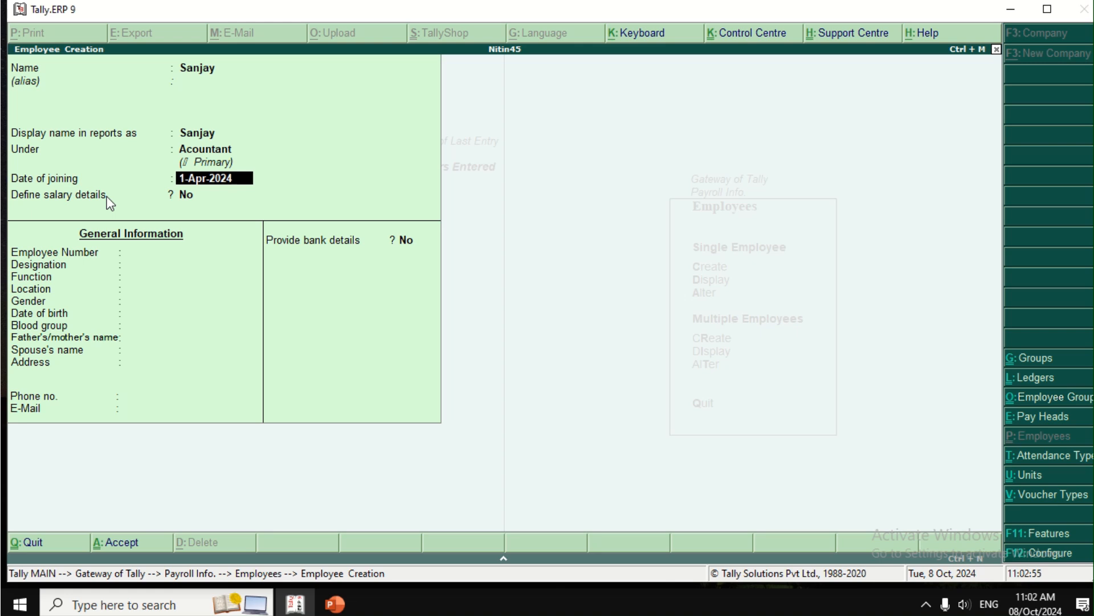
key(Return)
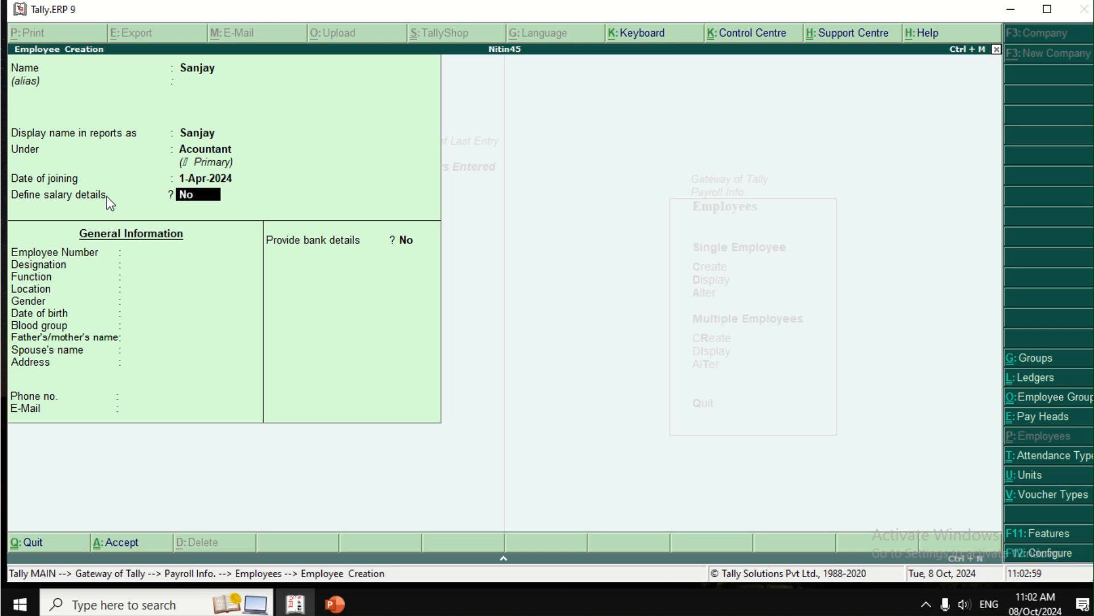
key(Return)
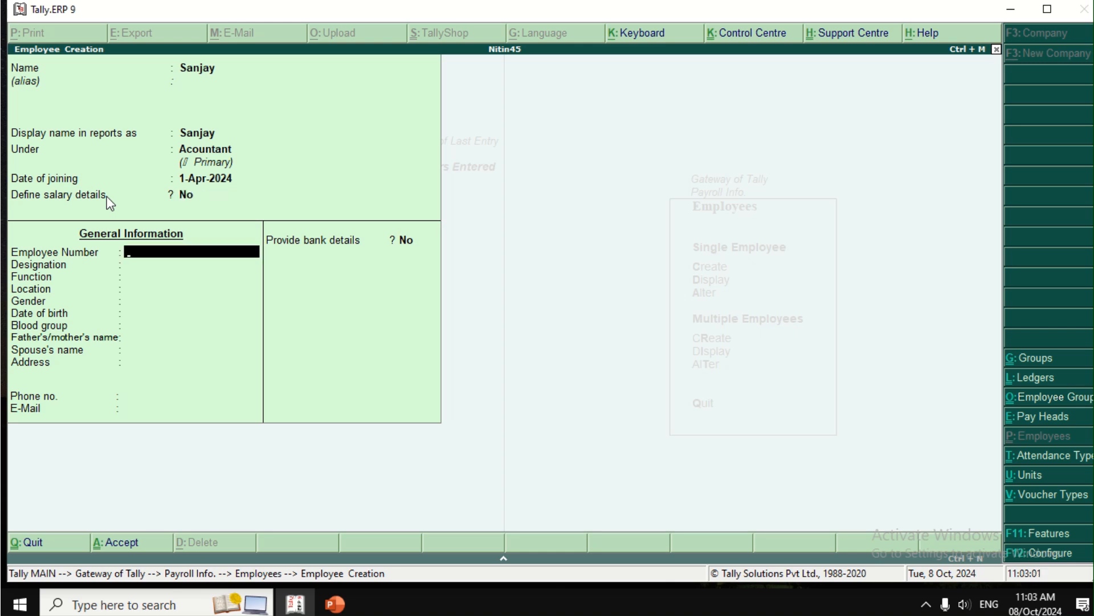
Fill in the employee number, designation Ac, function Ac and location Kolhapur in the employee's general information.
text(01211)
key(Return)
text(Ac)
key(Return)
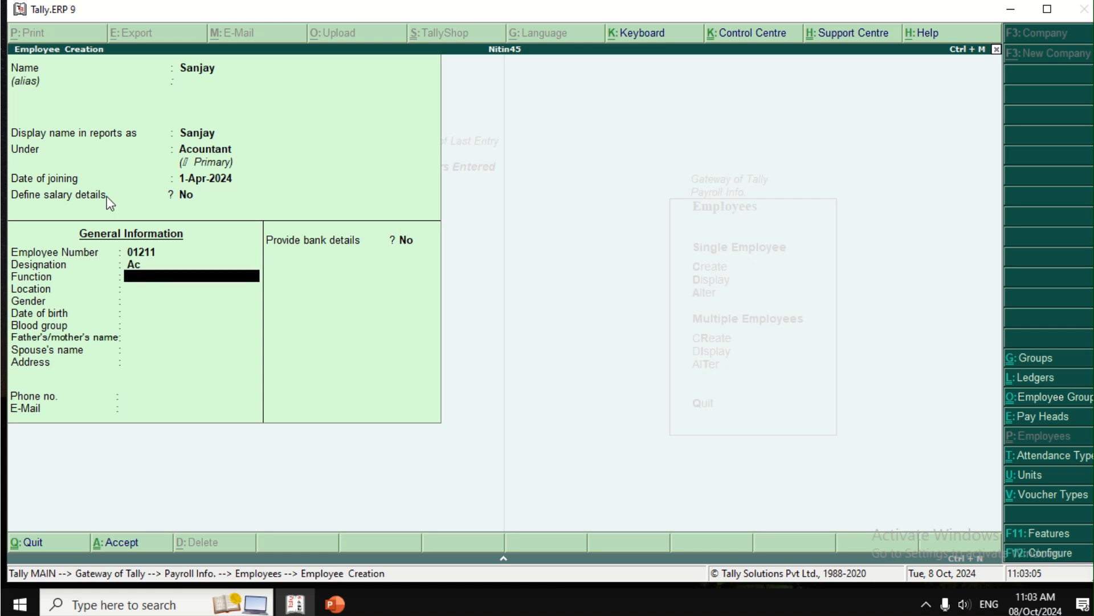
text(Ac)
key(Return)
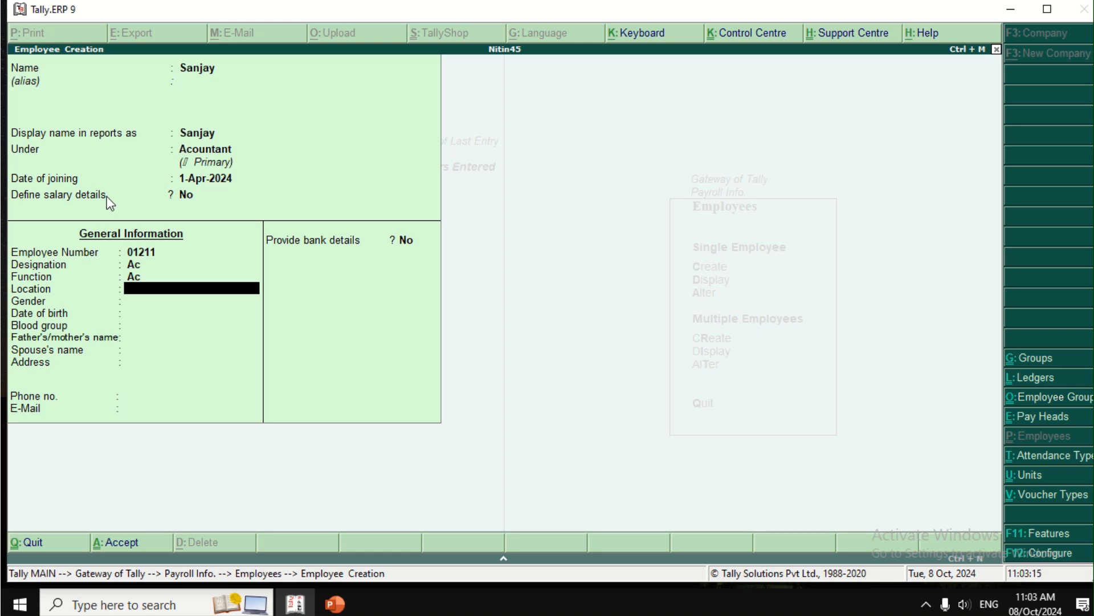
text(Kolhapur)
key(Return)
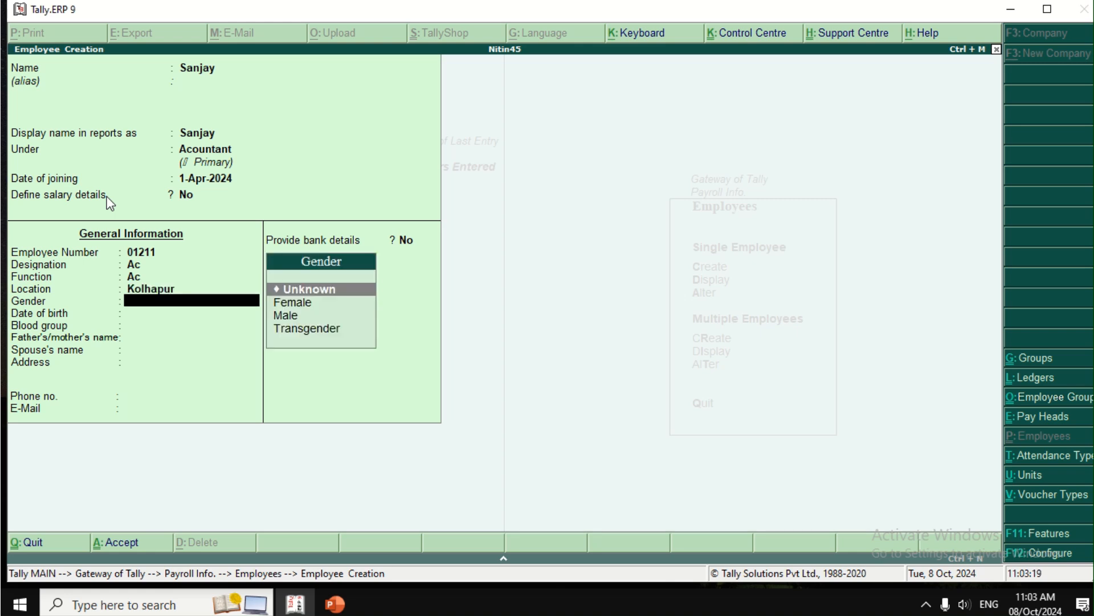
Set the employee's gender to Male and blood group to Unknown, leaving the birth date, family and contact fields blank.
key(Down)
key(Down)
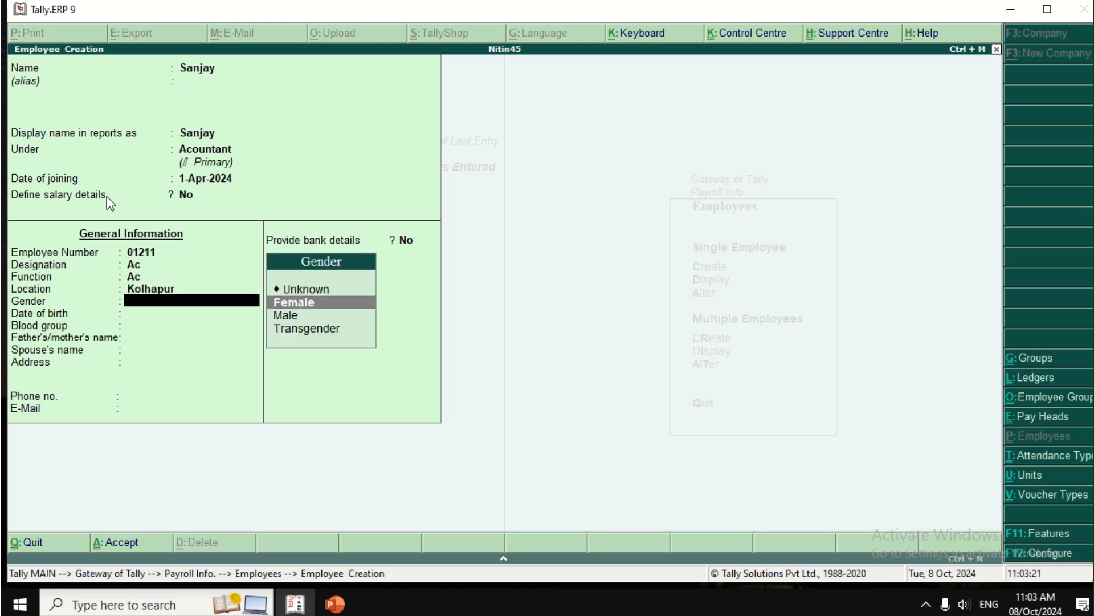
key(Return)
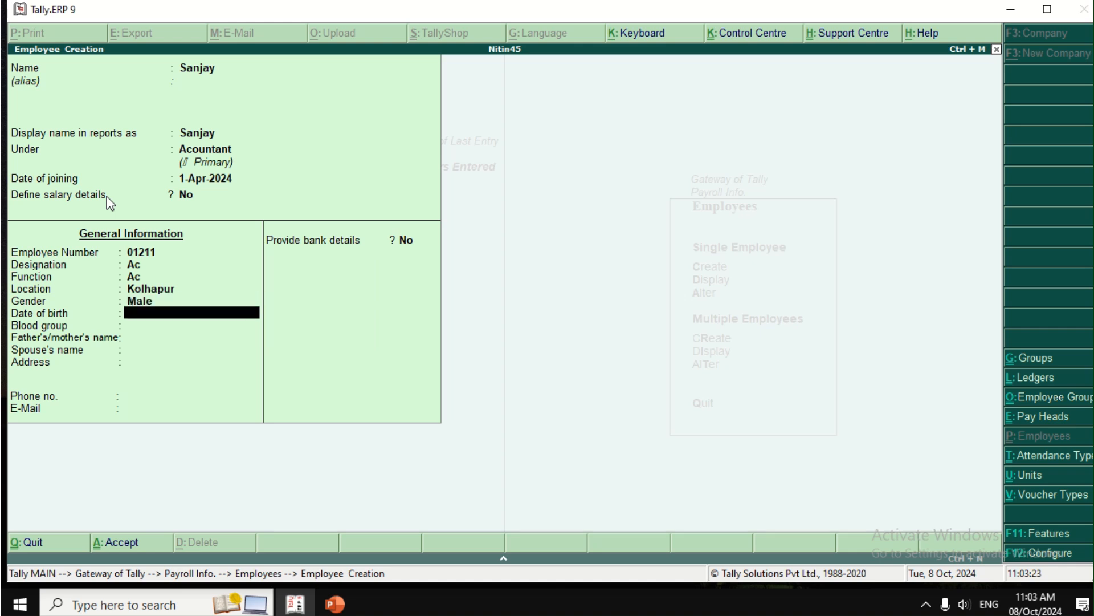
key(Return)
key(Return)
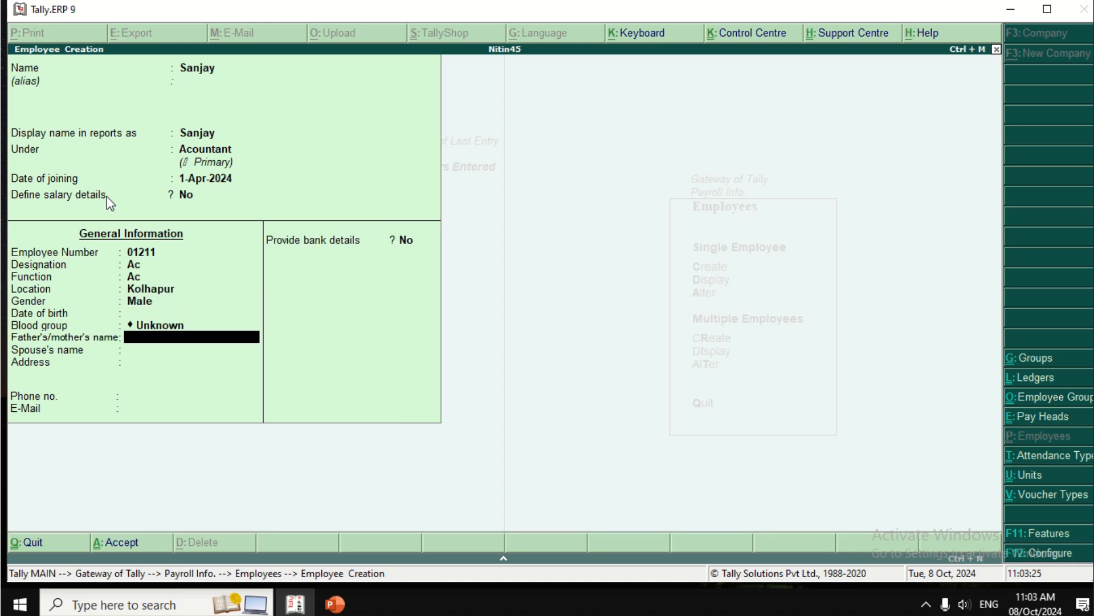
key(Return)
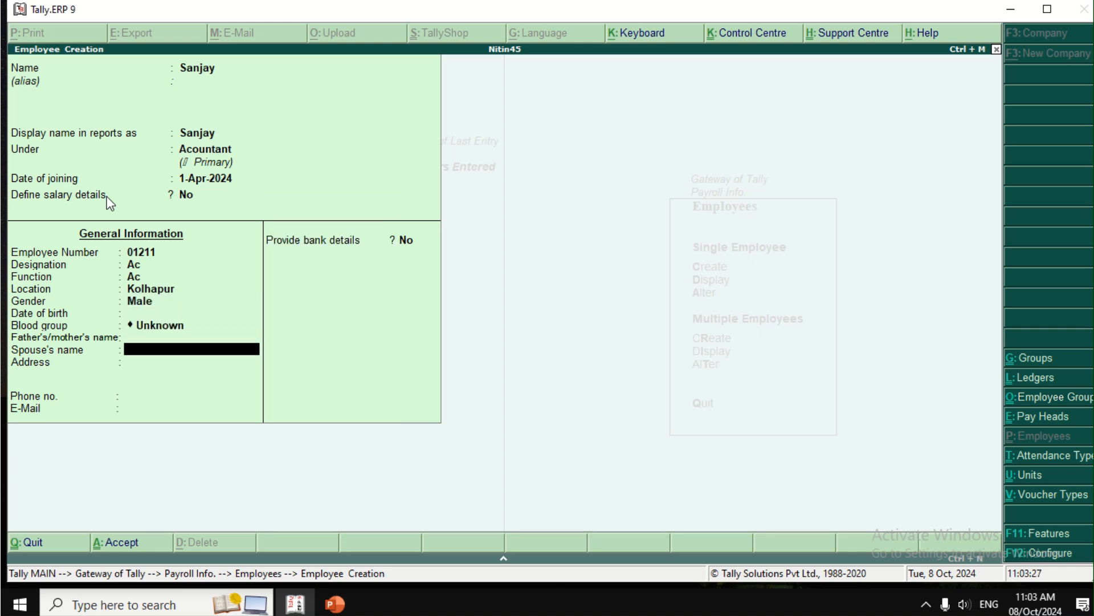
key(Return)
key(Return)
key(Return)
key(Return)
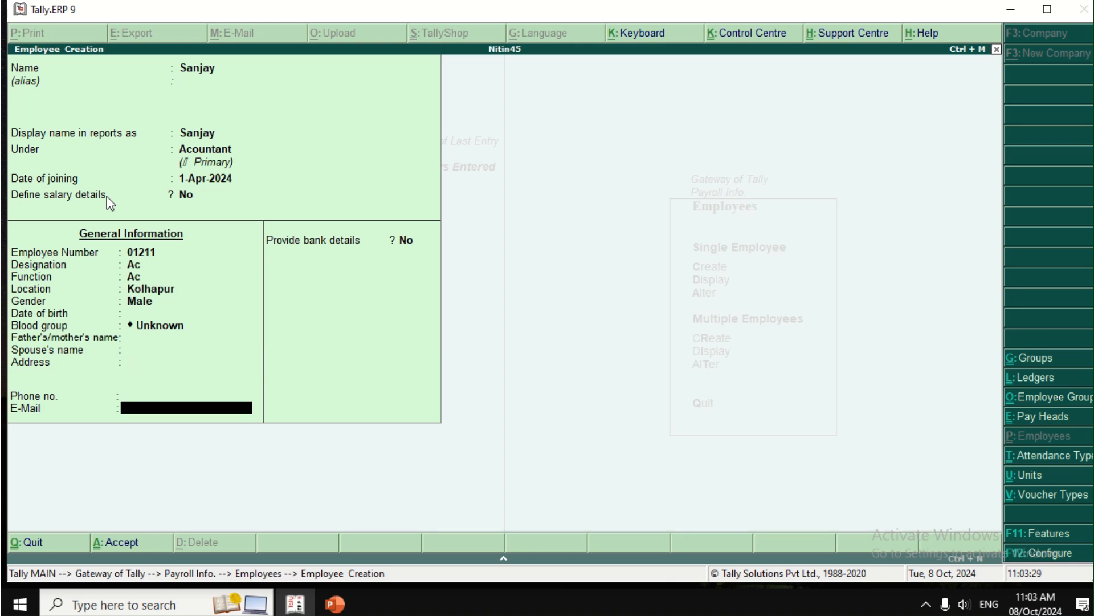
Turn on bank details for the employee and enter the account number and IFS code, with bank name Not Applicable and branch blank.
text(yes)
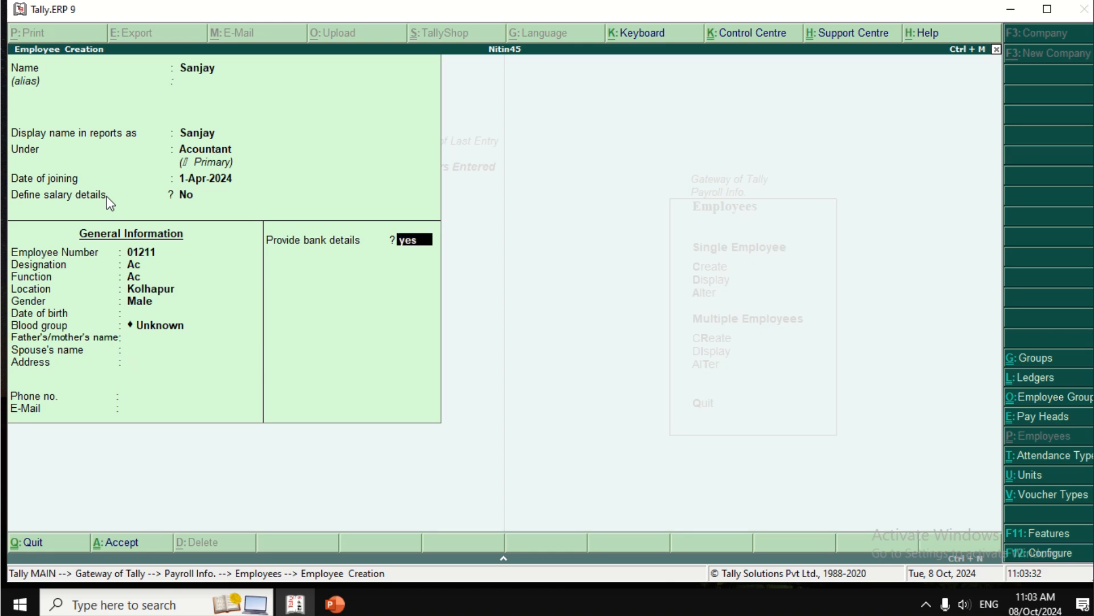
key(Return)
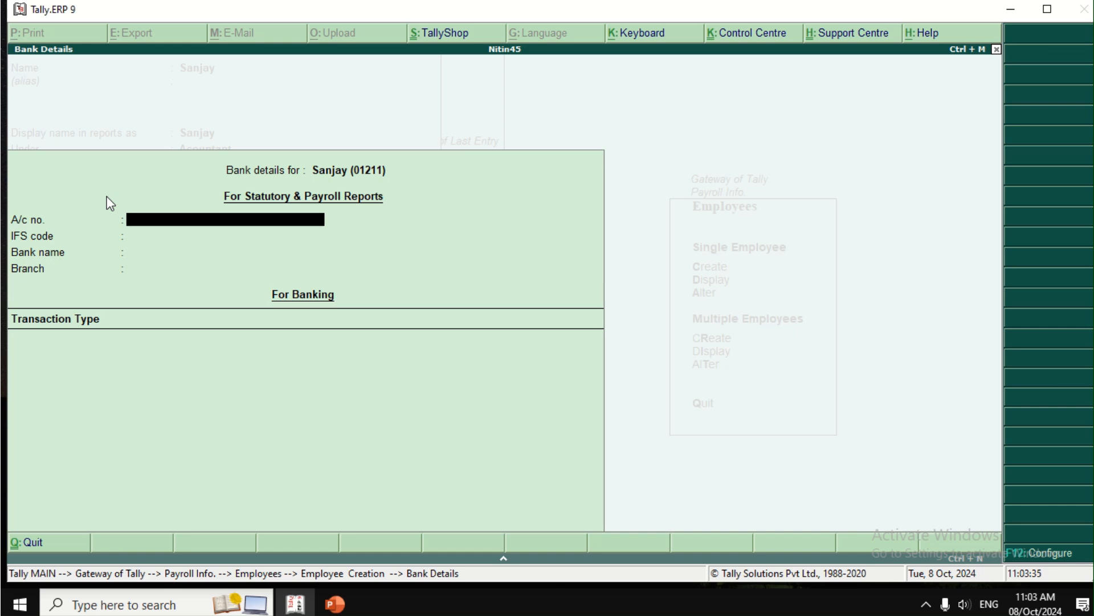
text(12154)
key(Return)
text(156654)
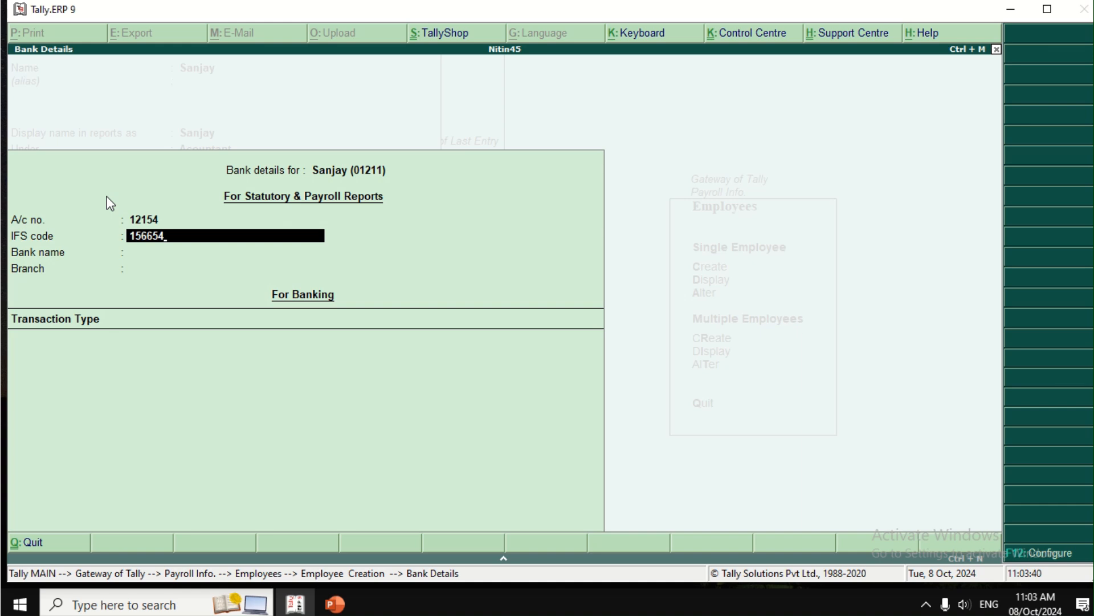
key(Return)
key(Return)
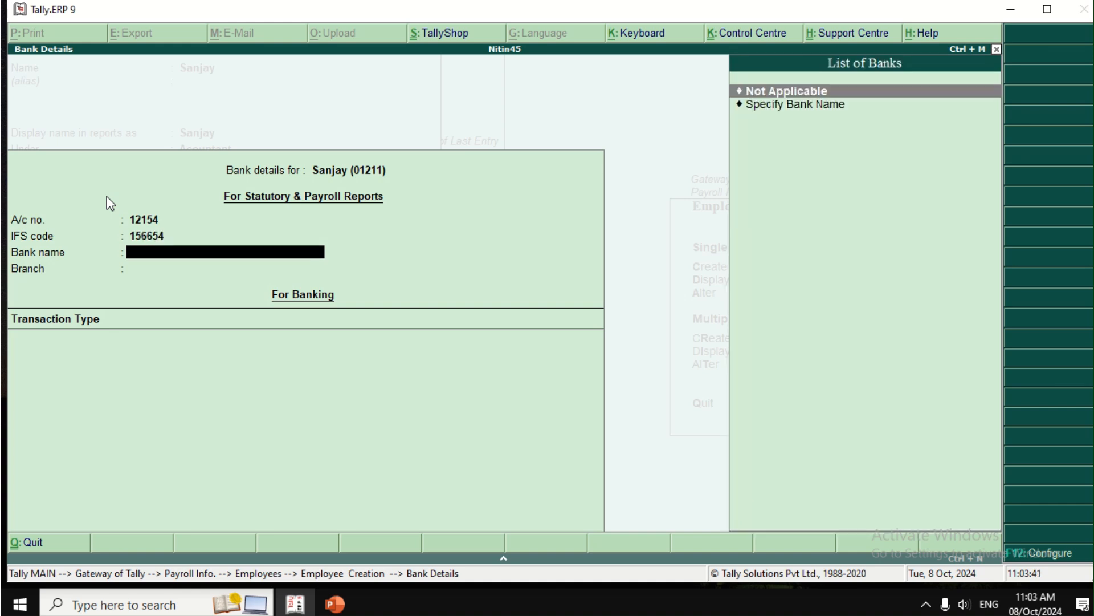
key(Return)
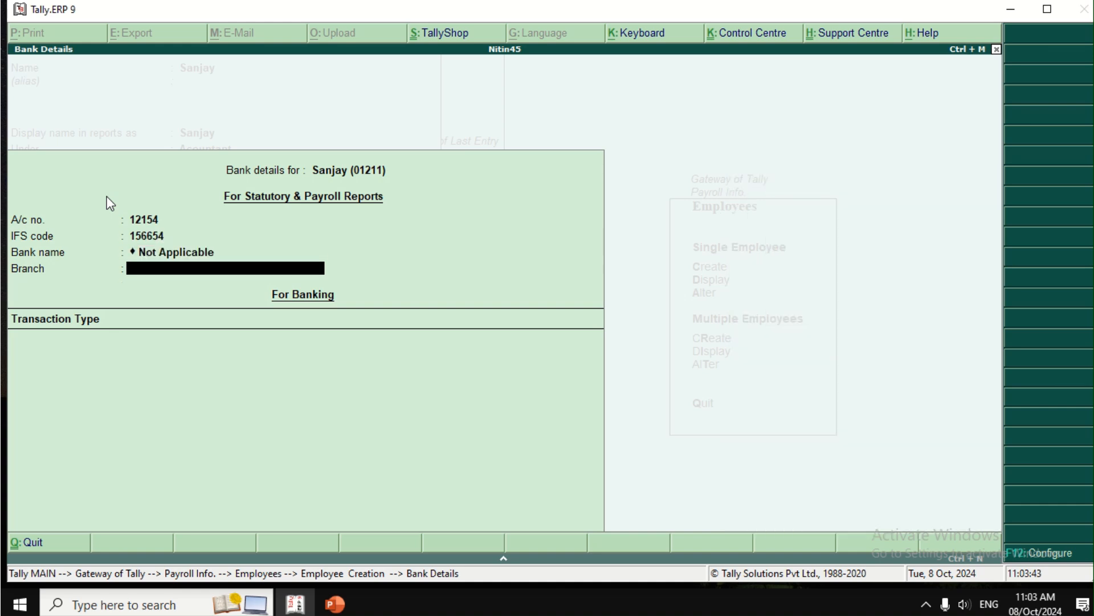
key(Return)
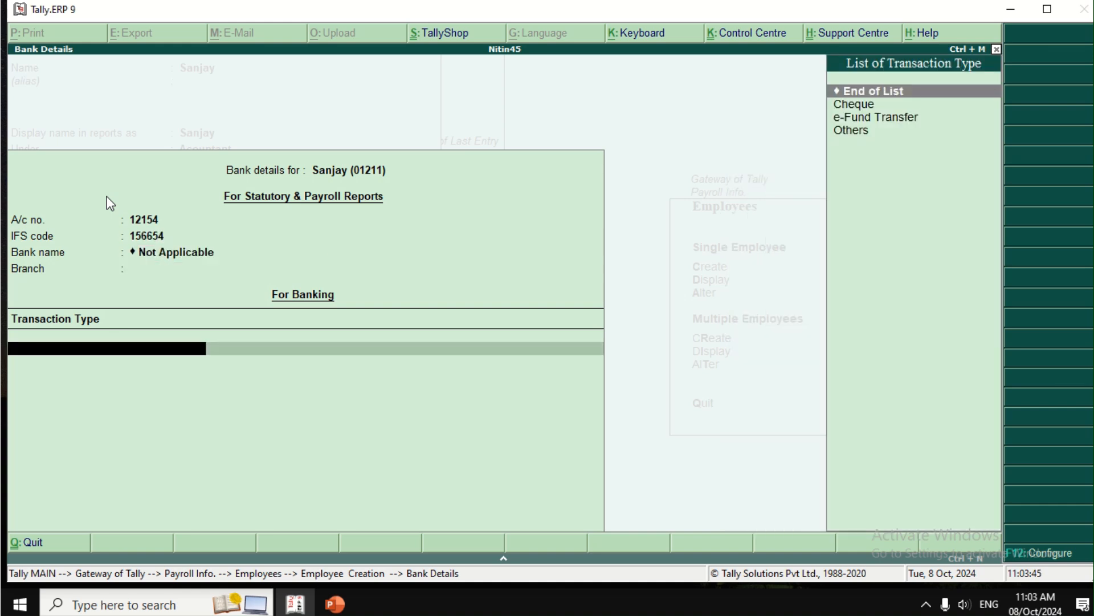
key(Return)
key(Escape)
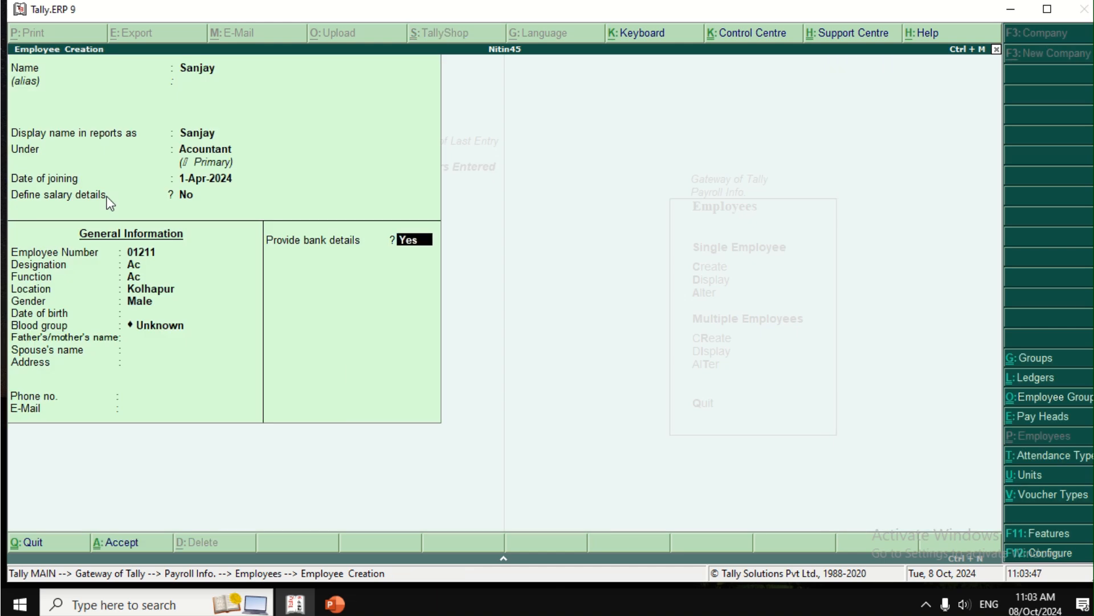
Set the employee's bank details option to No and save the employee record.
text(n)
key(Return)
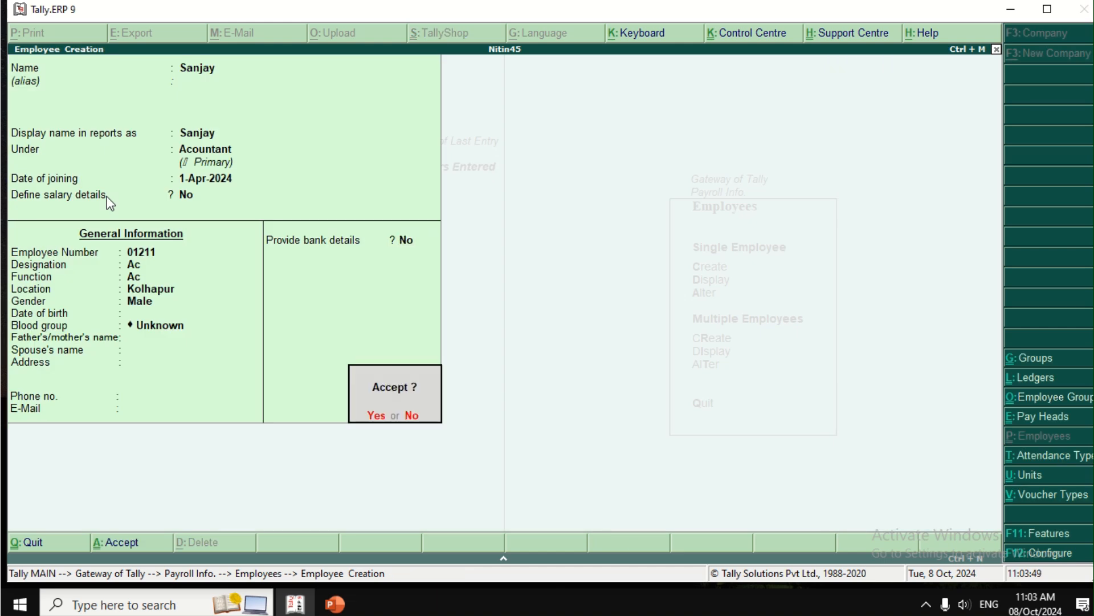
key(Return)
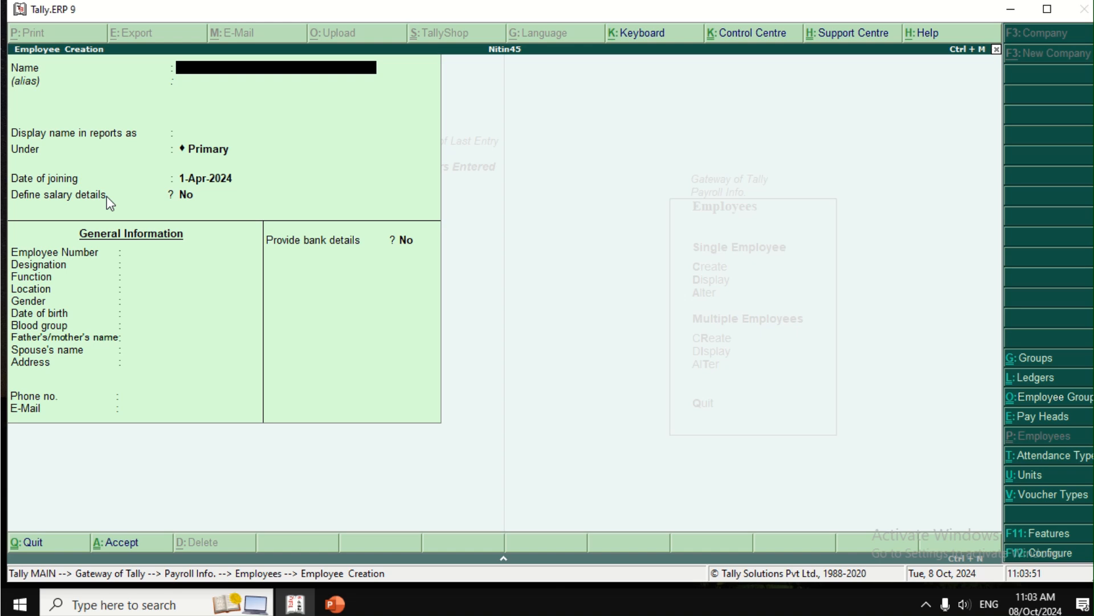
Enter a second employee's name, keep it as the display name in reports and place the employee under group Programmer.
text(Santosh)
key(Return)
key(Return)
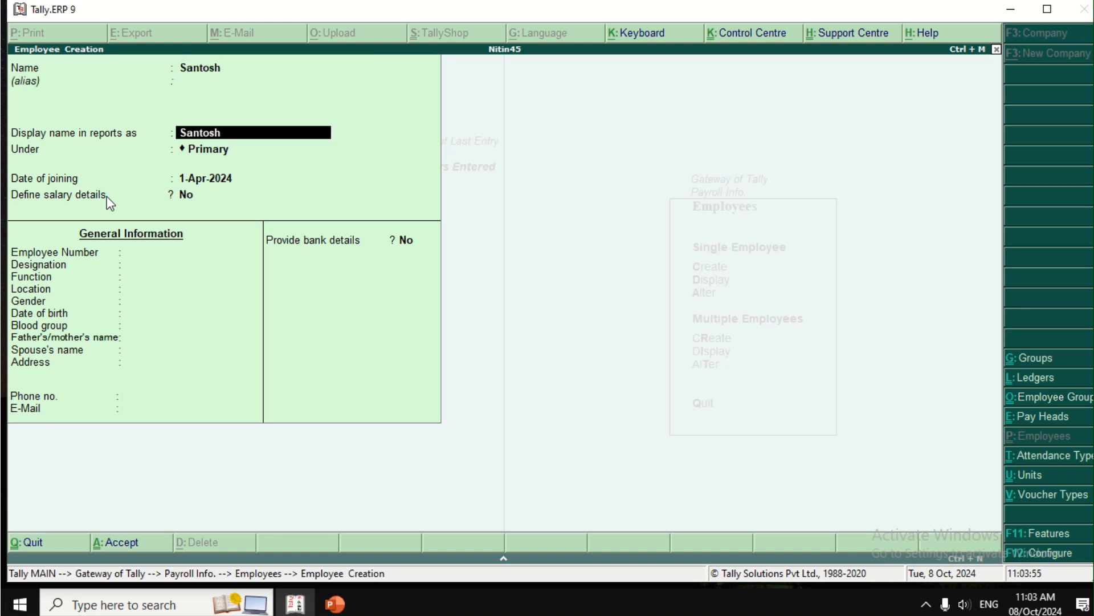
key(Return)
key(Down)
key(Down)
key(Down)
key(Return)
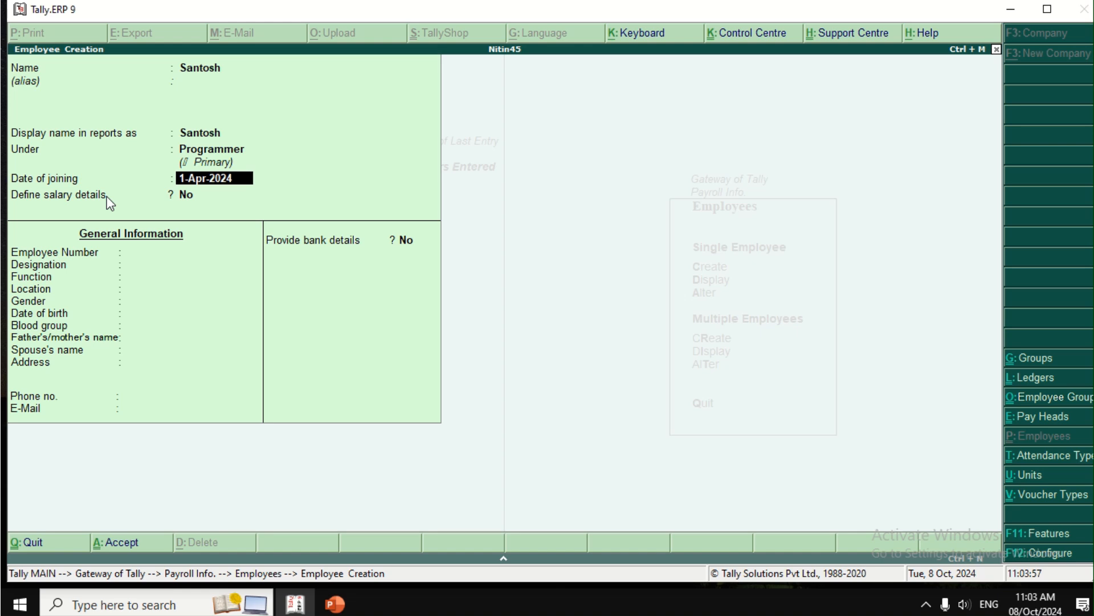
Save the second employee with joining date 1-Apr-2024, salary and bank details at No and default general information, then return to the payroll information options.
key(Return)
key(Return)
key(Return)
key(Return)
key(Return)
key(Return)
key(Return)
key(Return)
key(Return)
key(Return)
key(Return)
key(Return)
key(Return)
key(Return)
key(Return)
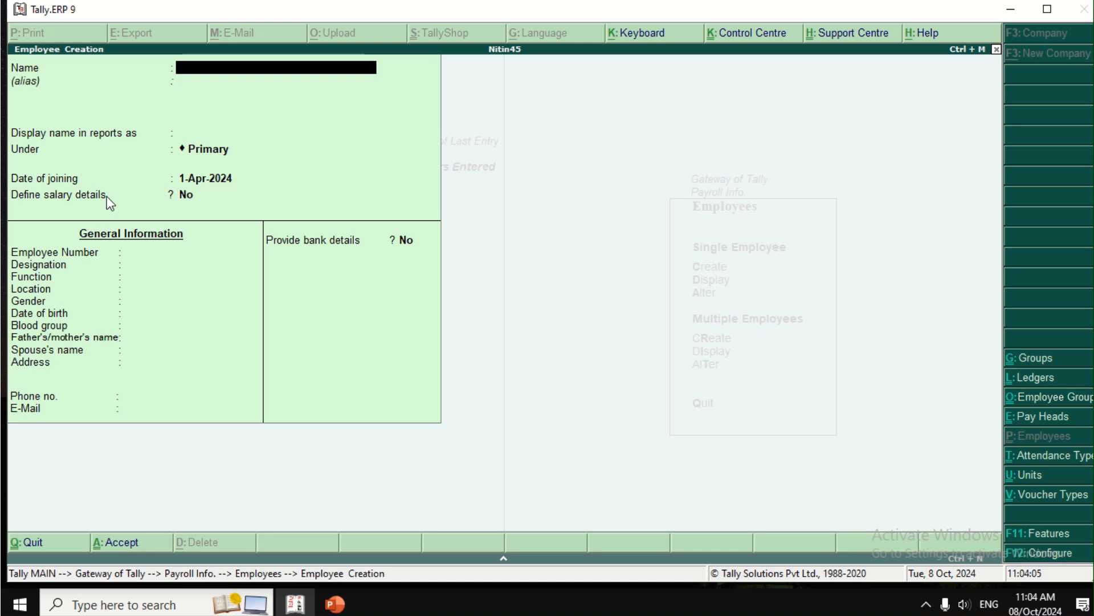
key(Escape)
key(Return)
key(Escape)
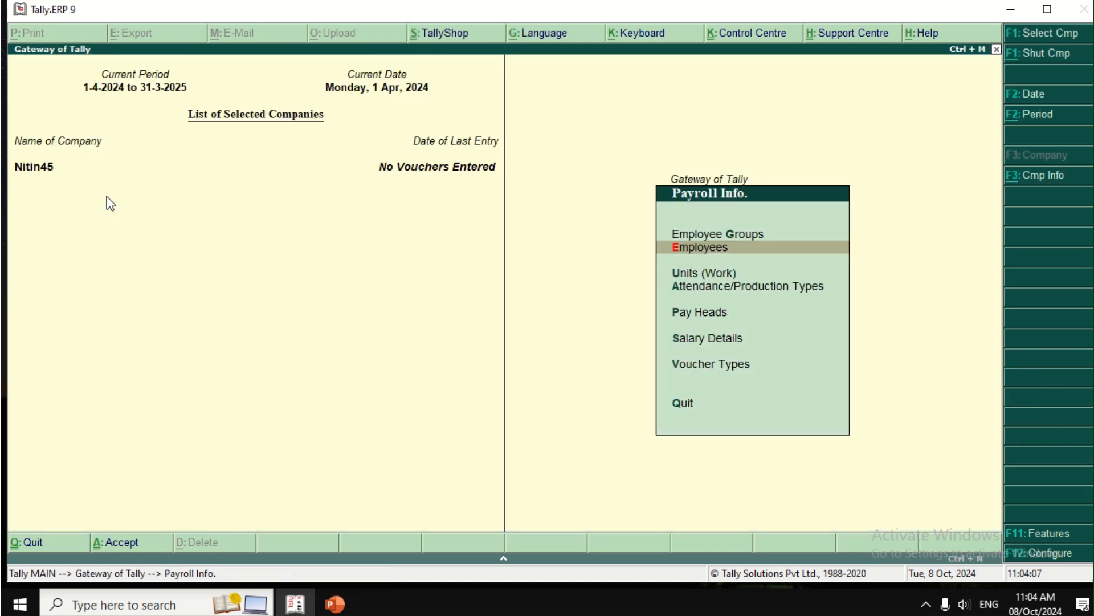
key(Up)
key(Return)
key(Escape)
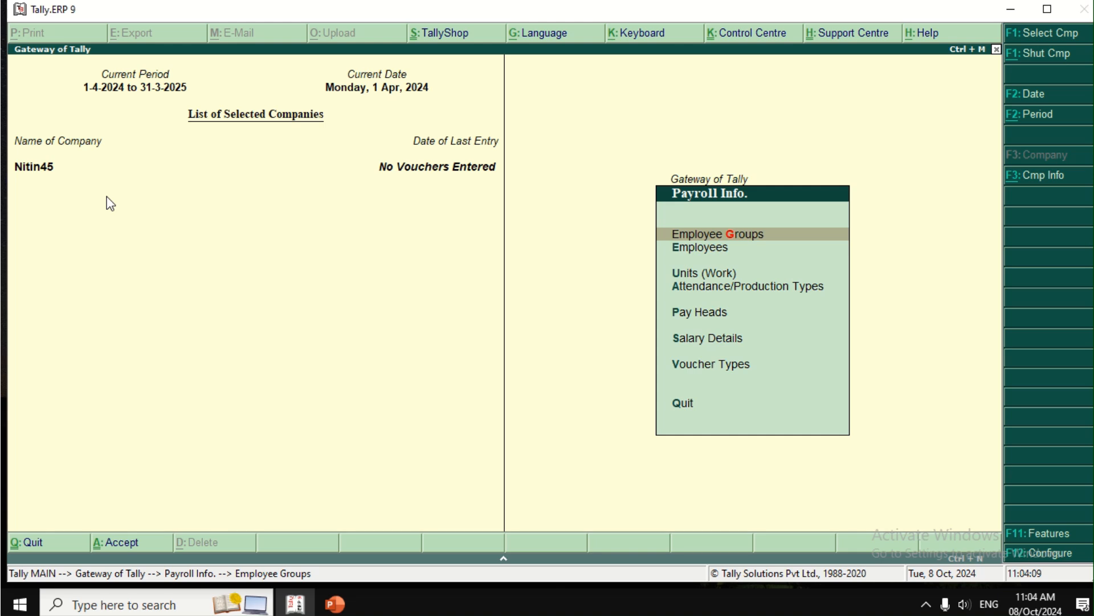
key(Down)
key(Return)
key(Return)
key(Escape)
key(Return)
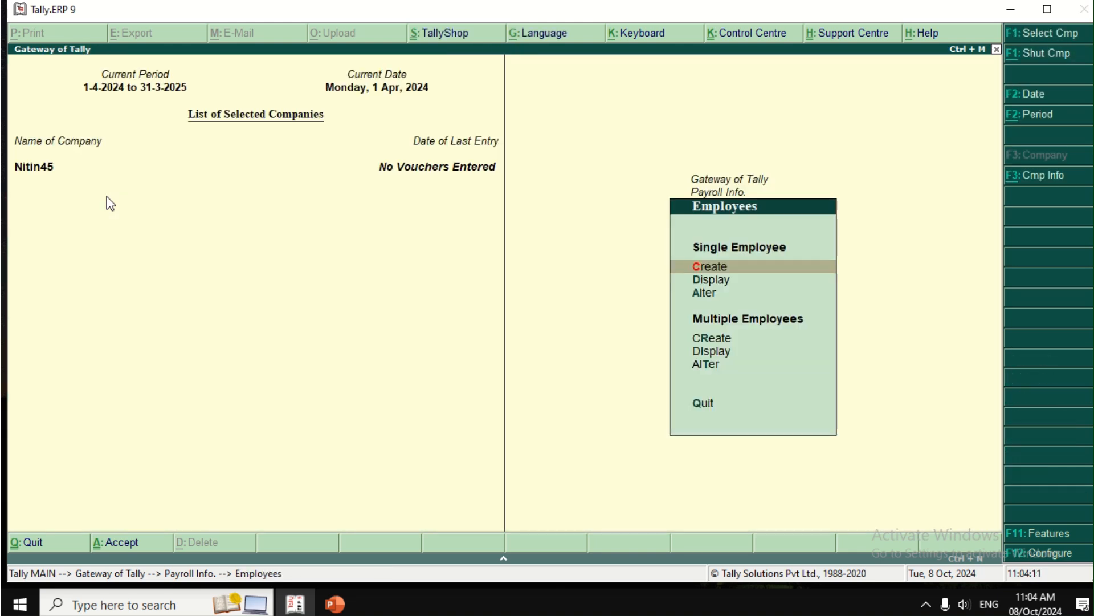
key(Escape)
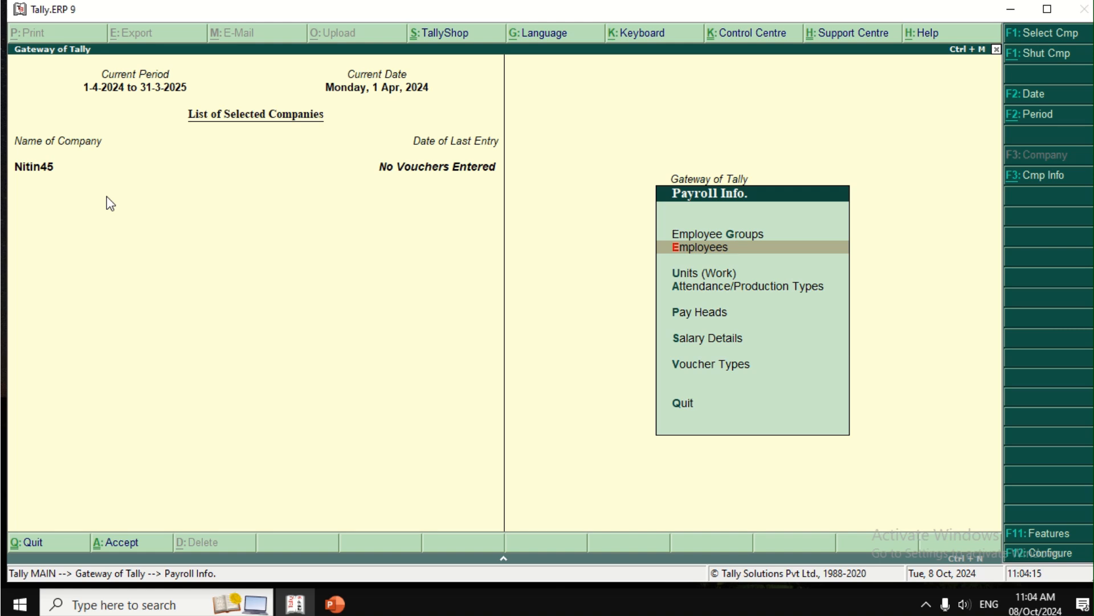
Create a simple work unit with symbol D, formal name Days and 0 decimal places.
key(Down)
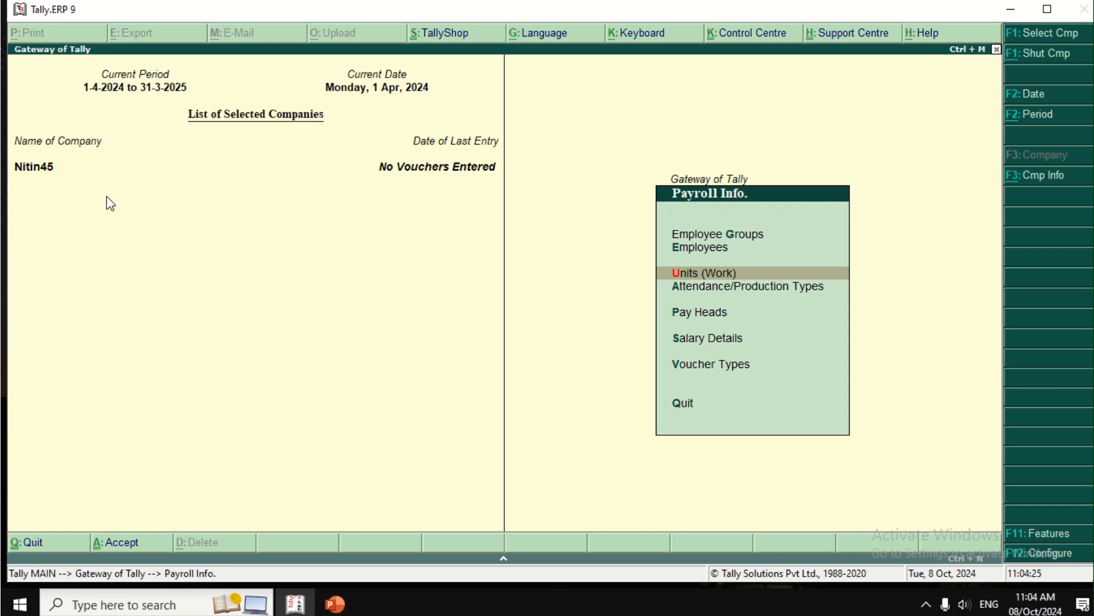
key(Return)
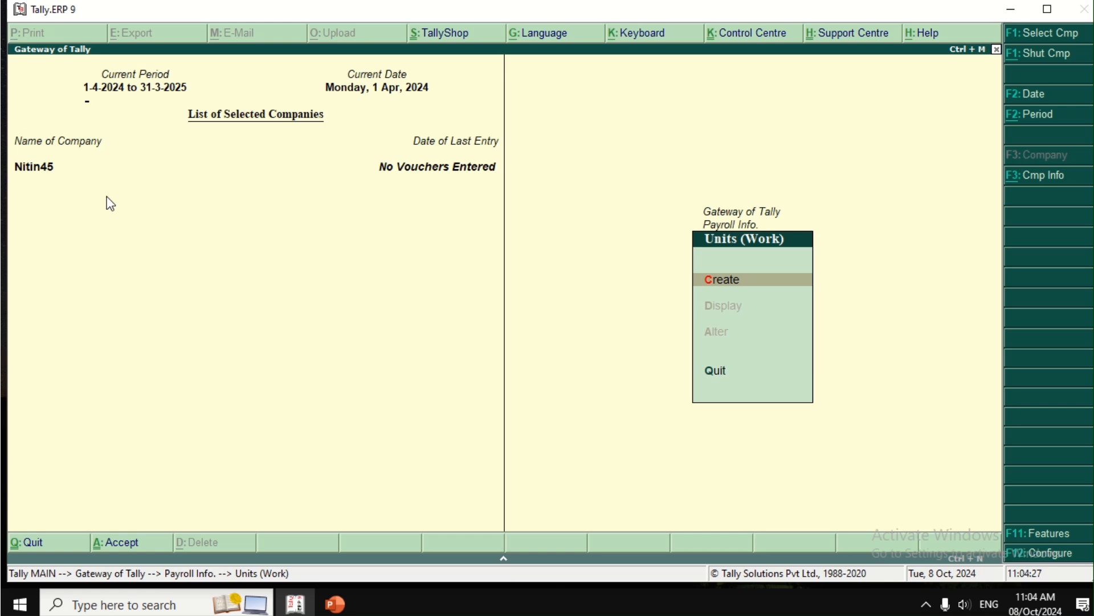
key(Return)
text(D)
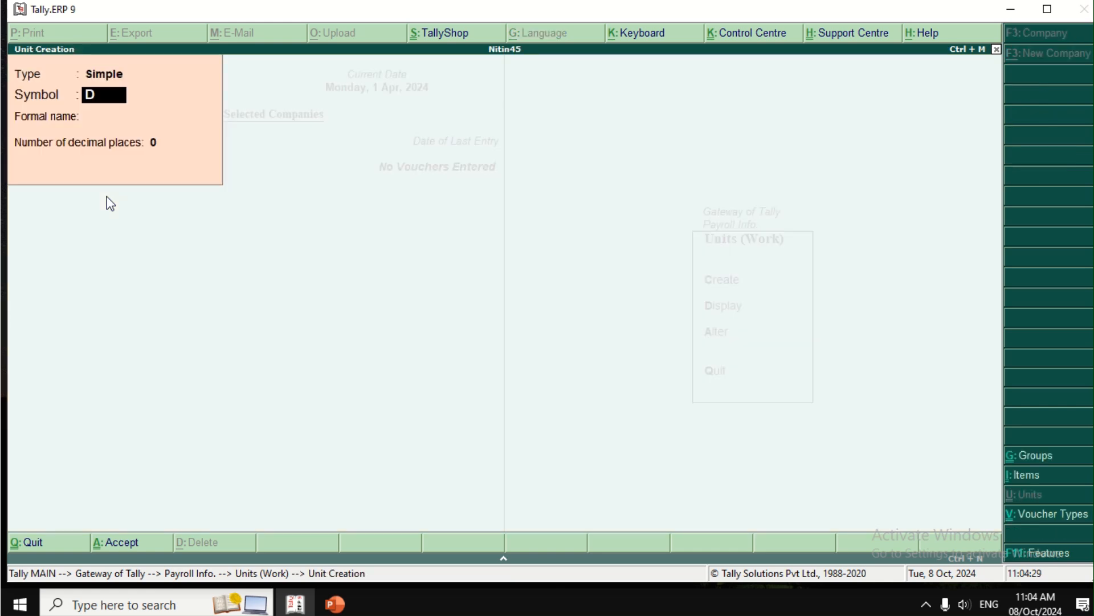
key(Return)
text(Days)
key(Return)
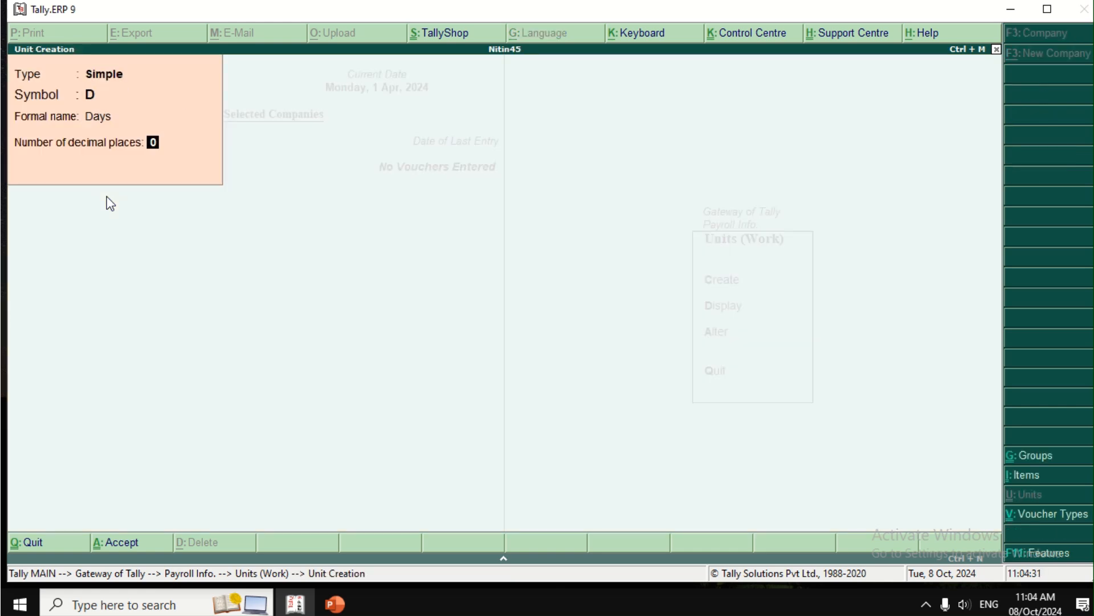
key(Return)
key(Return)
Create a simple work unit with symbol M, formal name Months and 0 decimal places, and return to the payroll information options.
text(M)
key(Return)
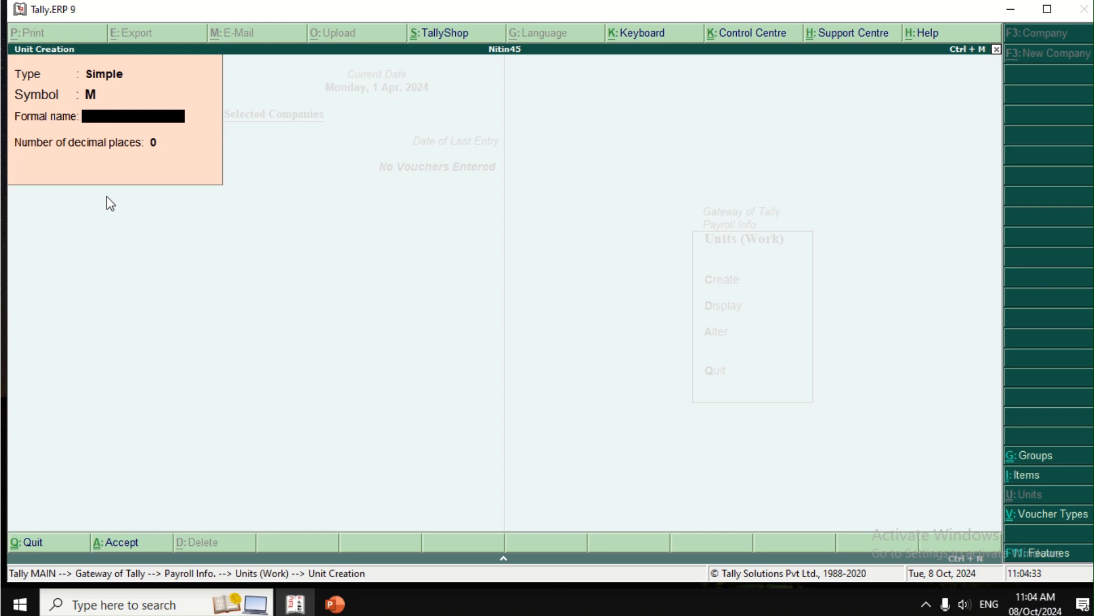
text(Months)
key(Return)
key(Return)
key(Return)
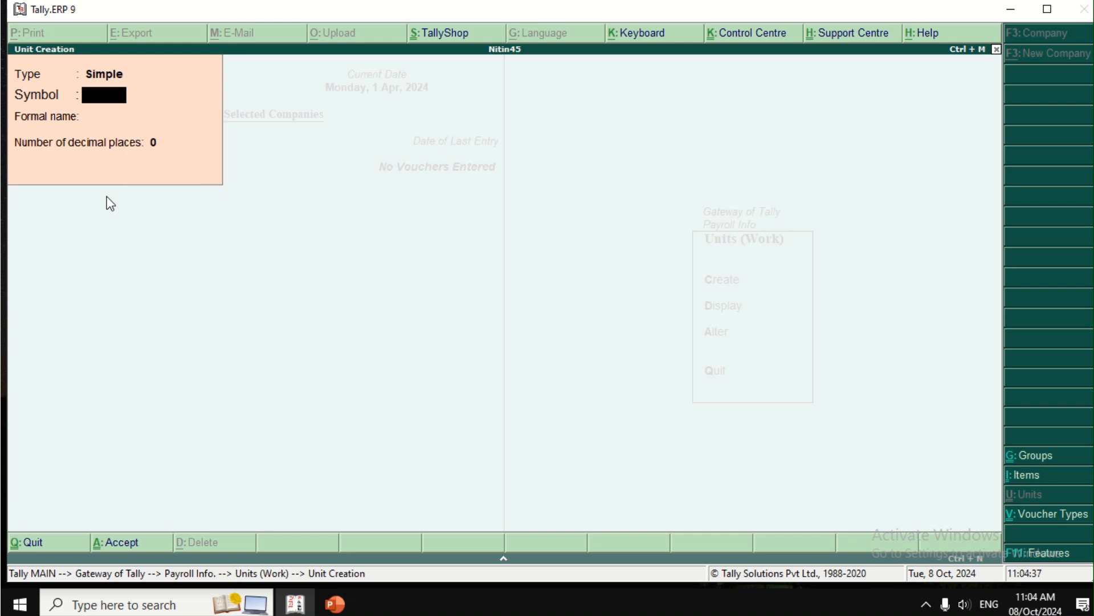
key(Escape)
key(Escape)
Start a new attendance/production type named Presenty under Primary, without an alias.
key(Down)
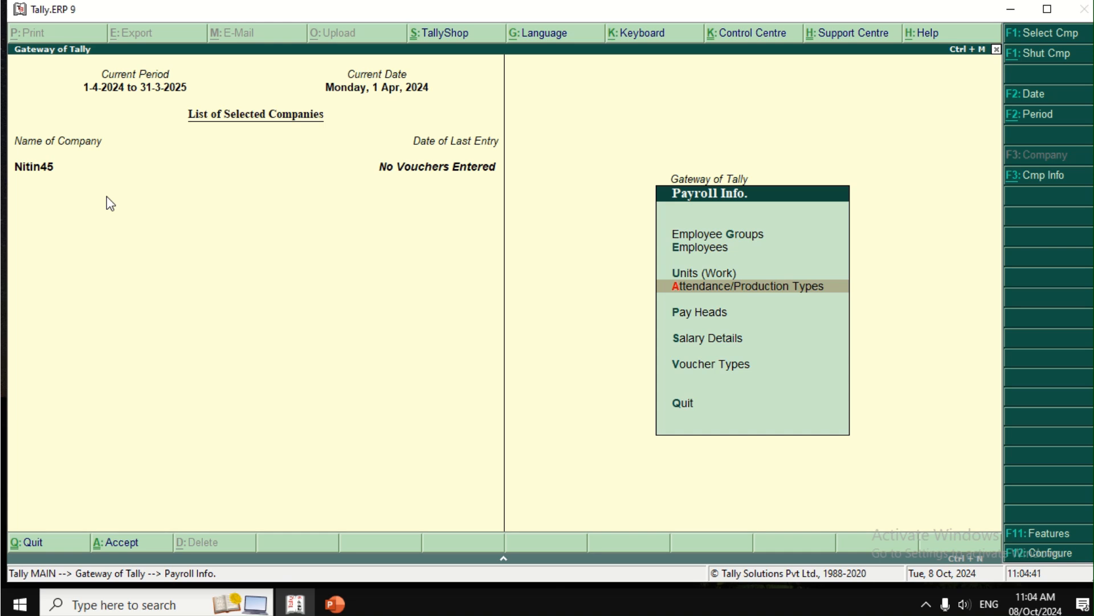
key(Return)
key(Return)
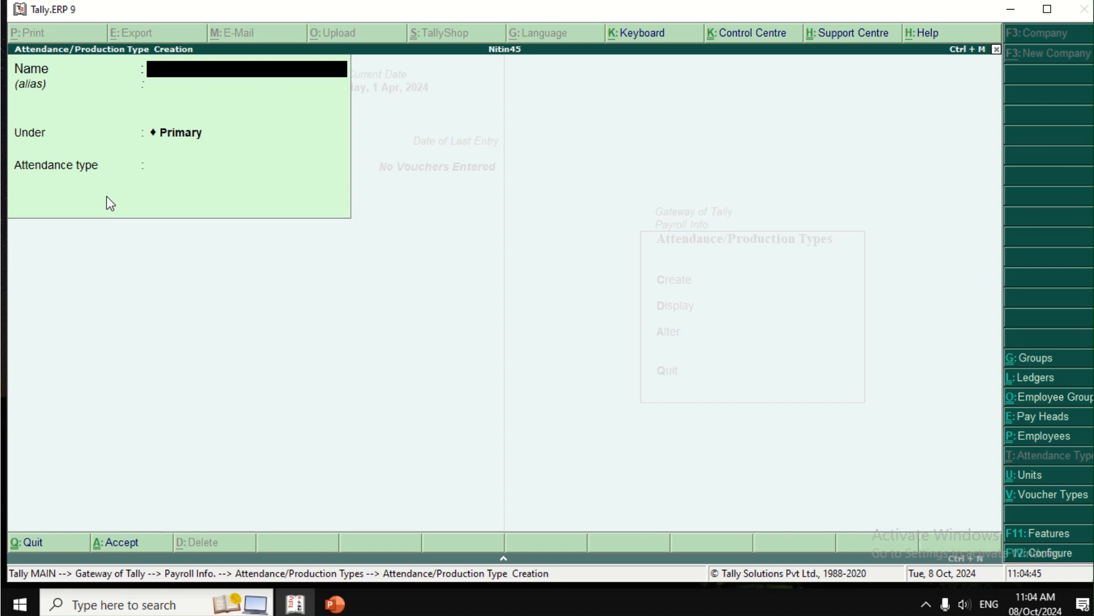
text(Presenty)
key(Return)
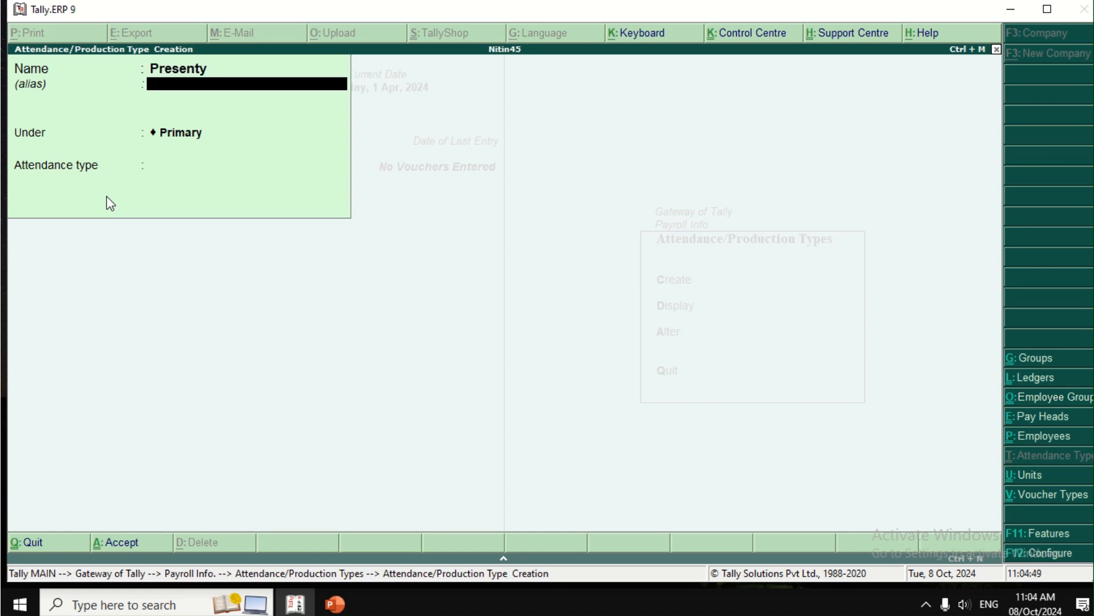
key(Return)
key(Return)
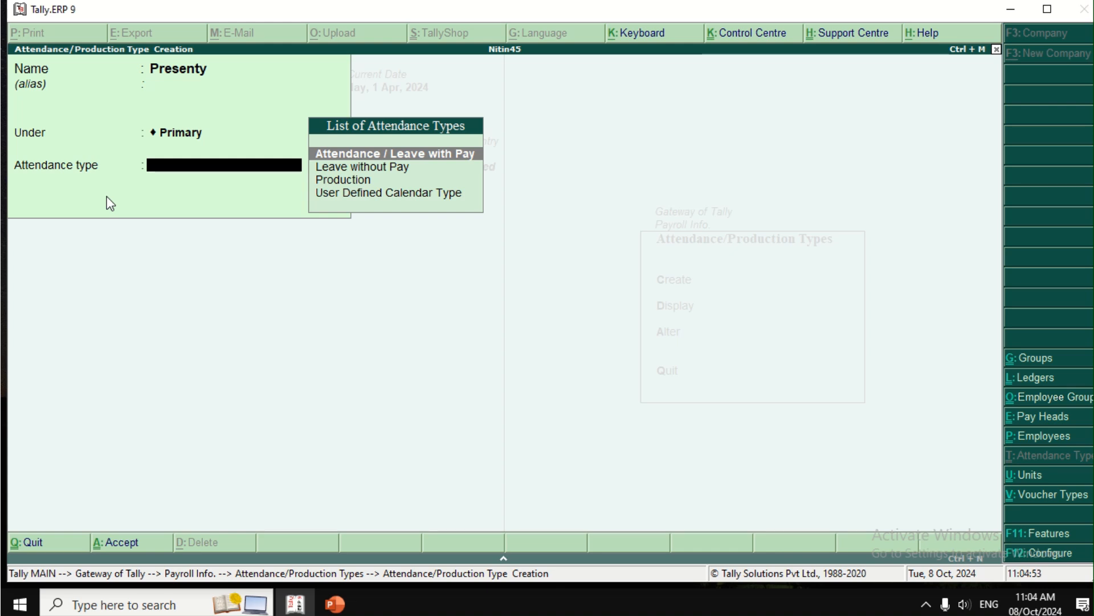
Set the Presenty attendance type to Attendance / Leave with Pay with period type Days, save it and leave the attendance types.
key(Down)
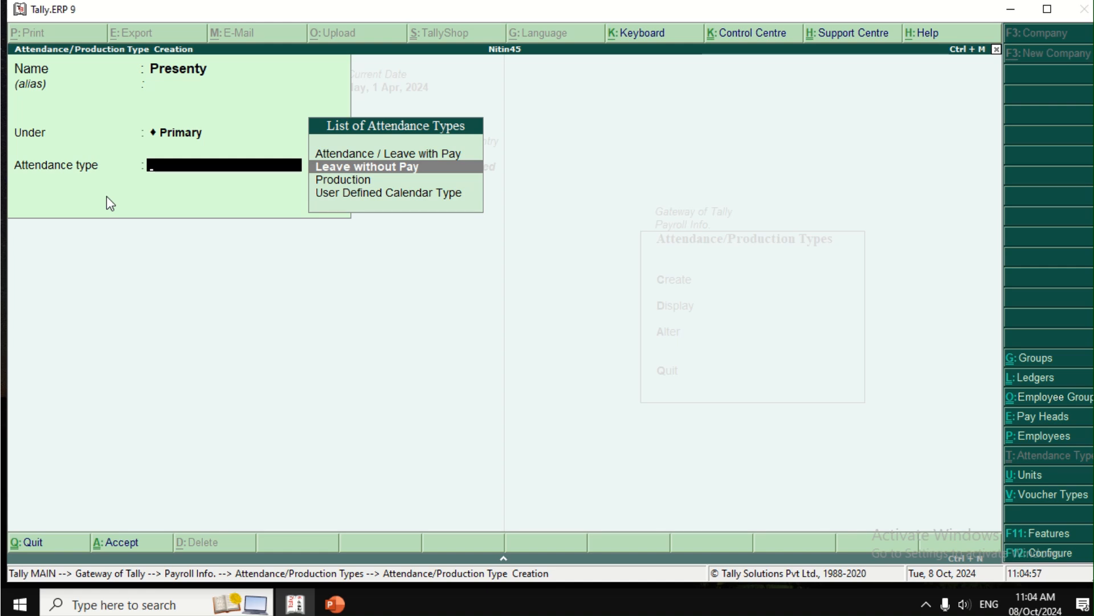
key(Down)
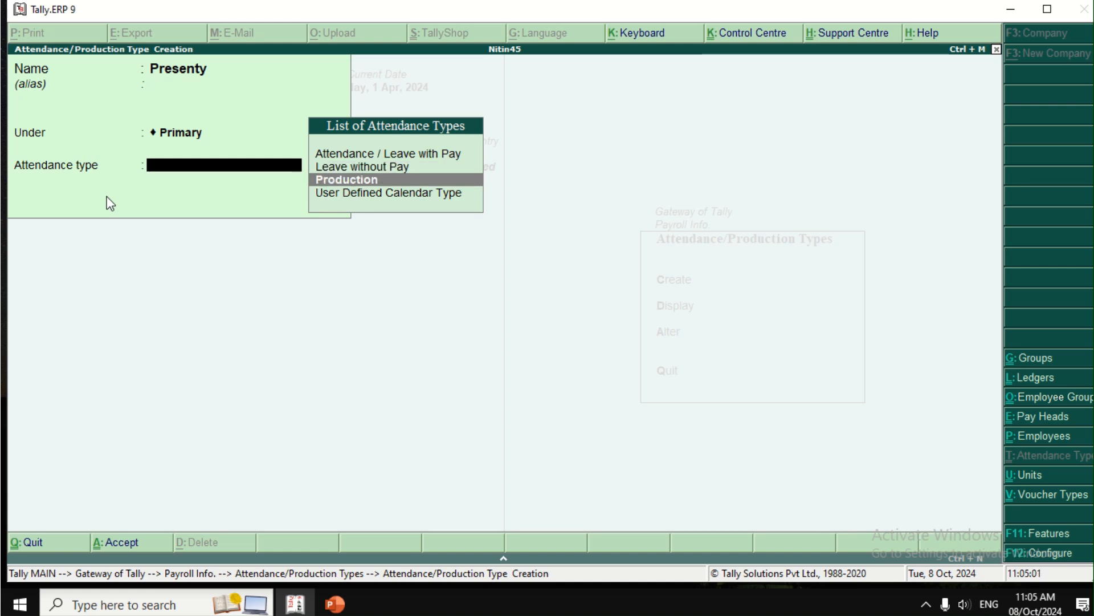
key(Down)
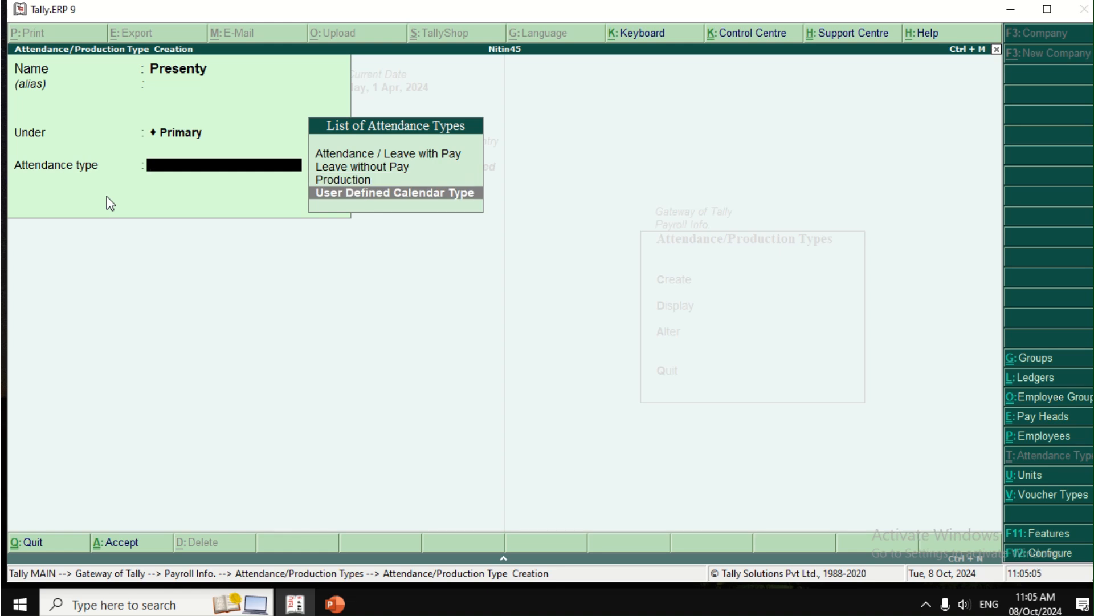
key(Up)
key(Up)
key(Up)
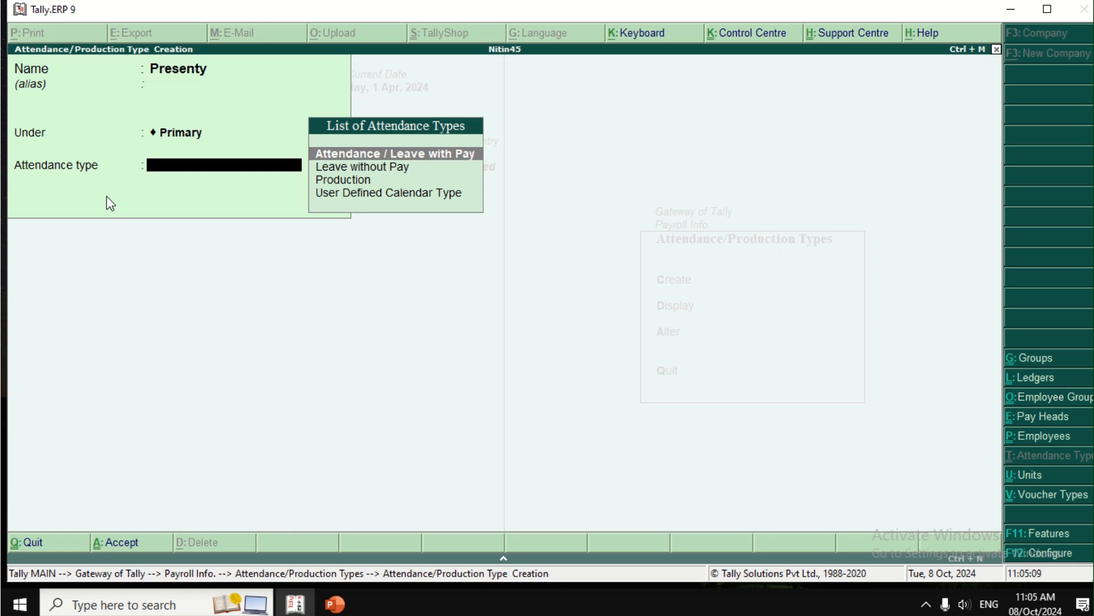
key(Return)
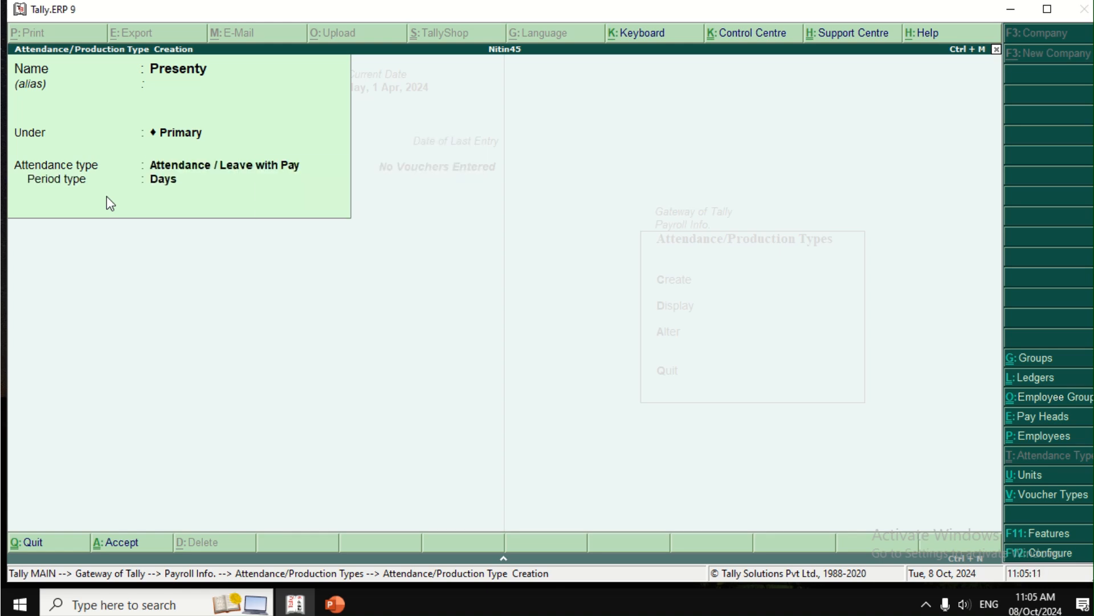
key(Return)
key(Return)
key(Escape)
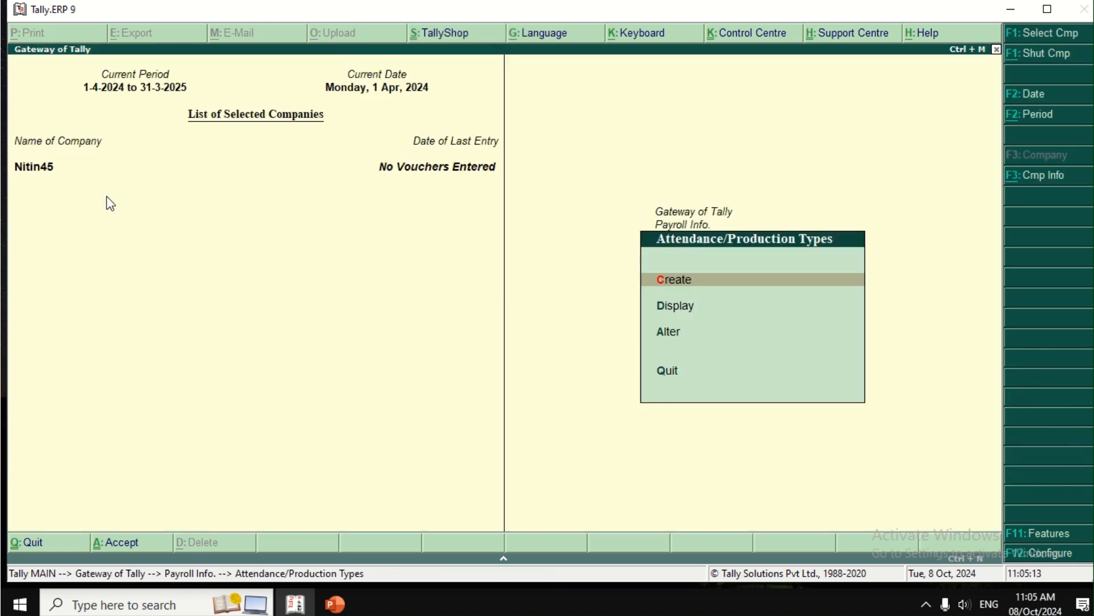
key(Escape)
Start a new pay head named Basic Salary without an alias.
key(Down)
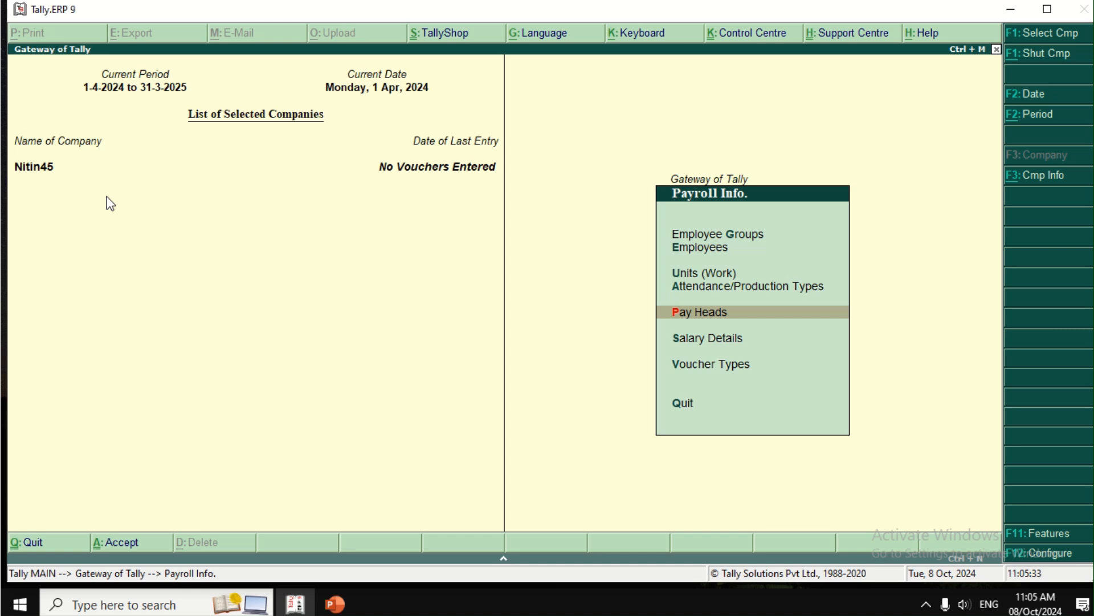
key(Return)
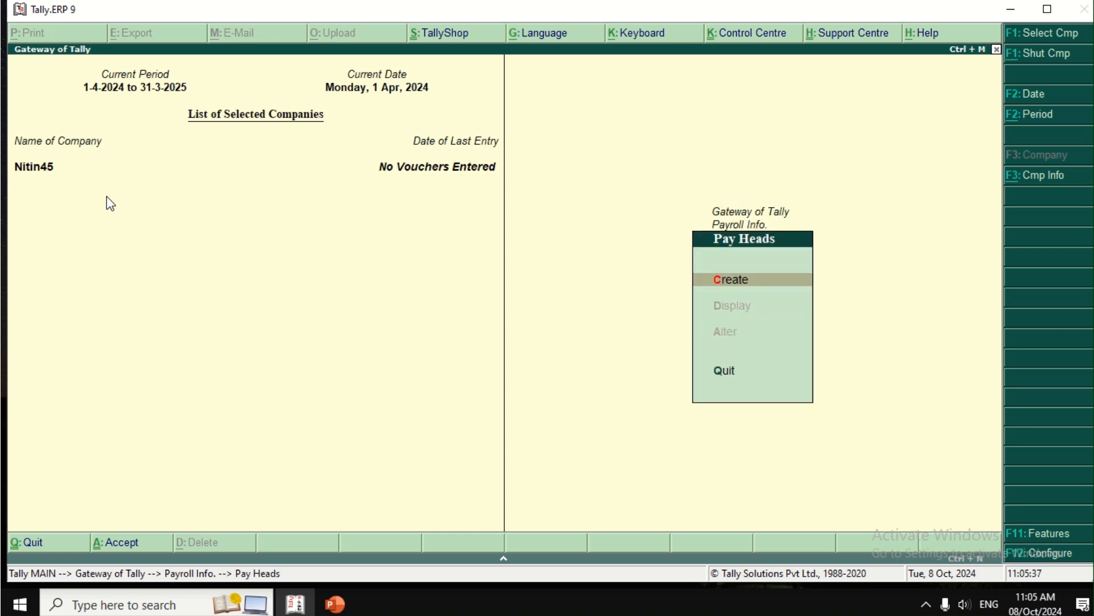
key(Return)
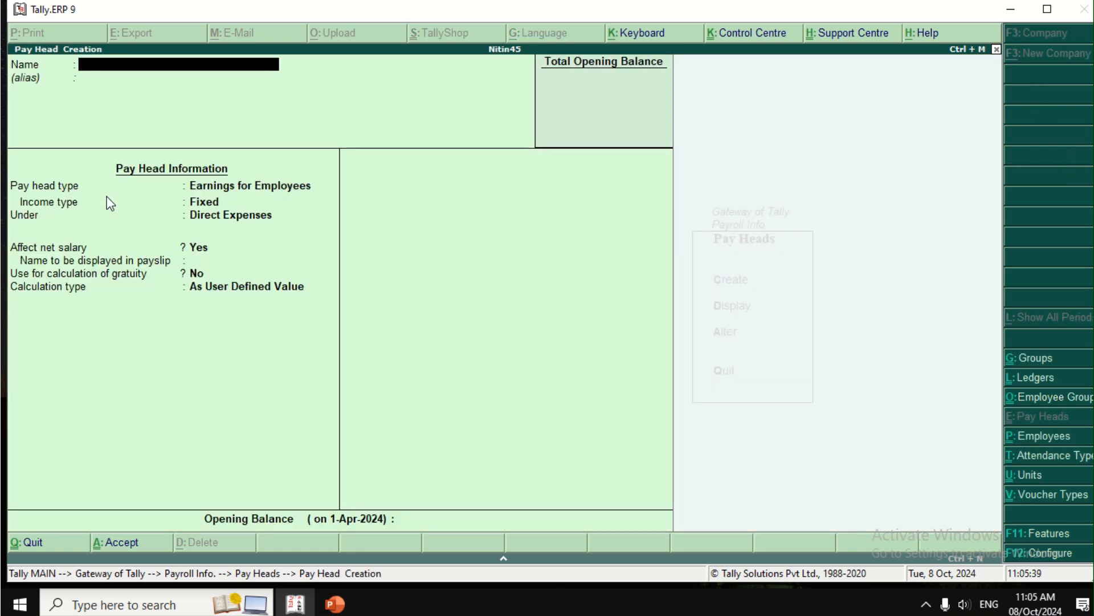
text(Basic Salary)
key(Return)
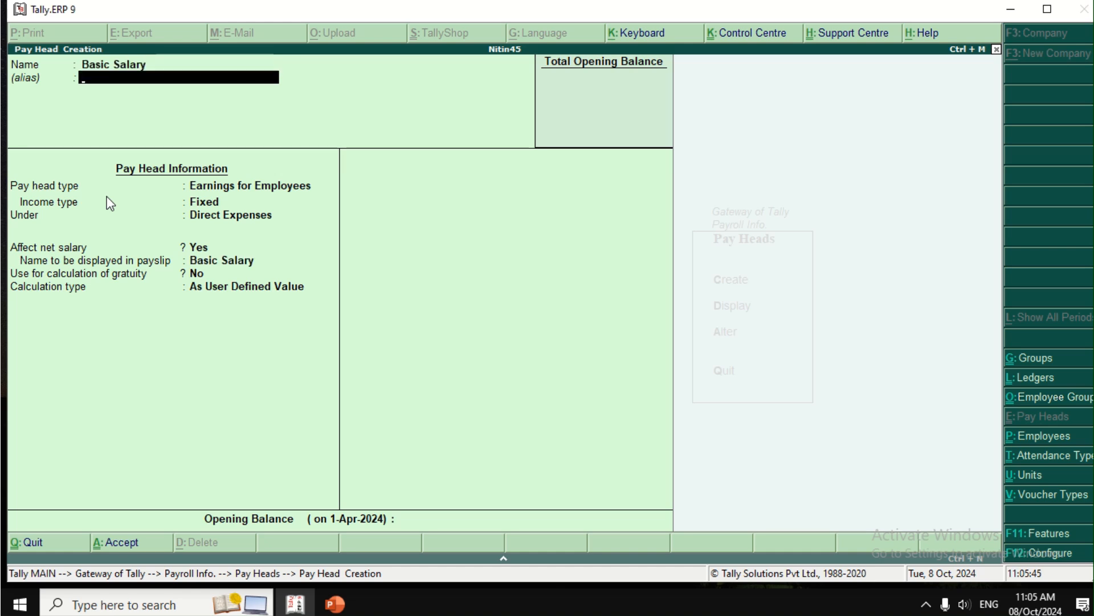
key(Return)
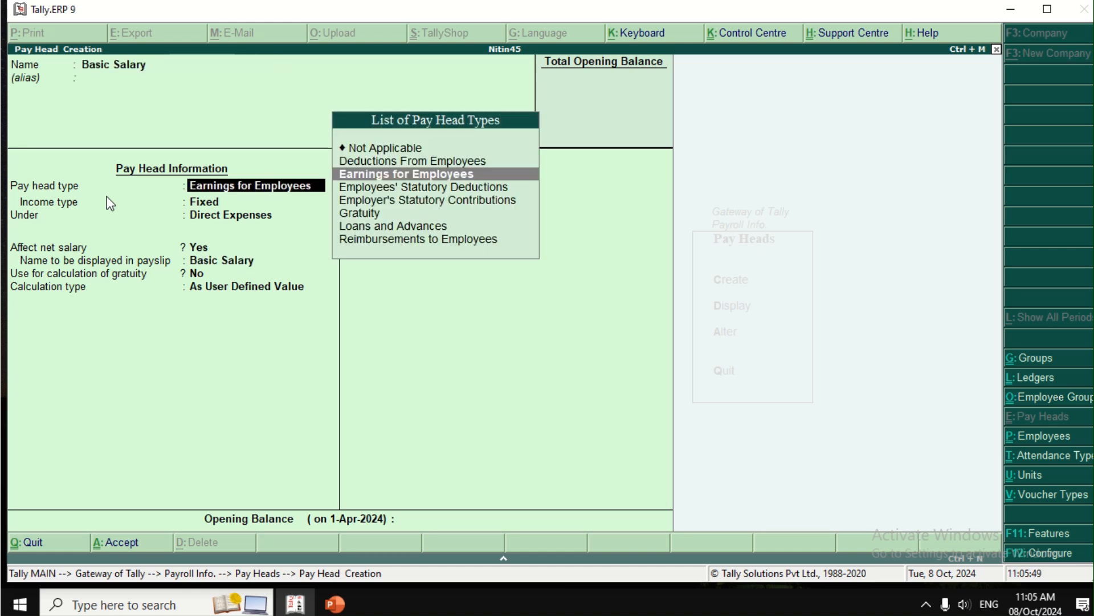
Set Basic Salary as fixed Earnings for Employees under Indirect Expenses, affecting net salary and not used for gratuity, keeping its payslip name.
key(Return)
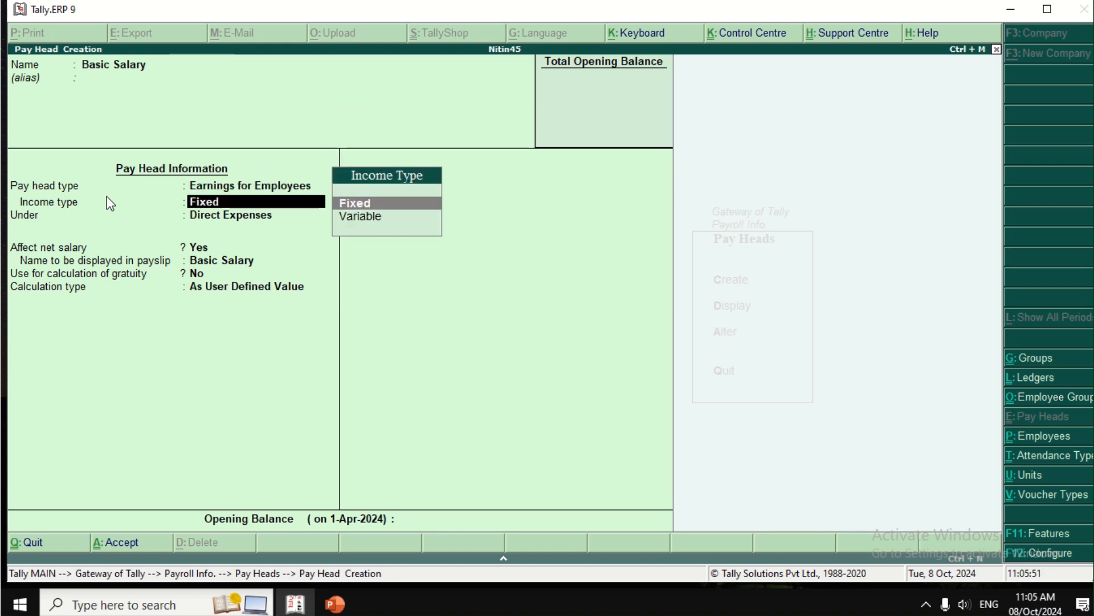
key(Return)
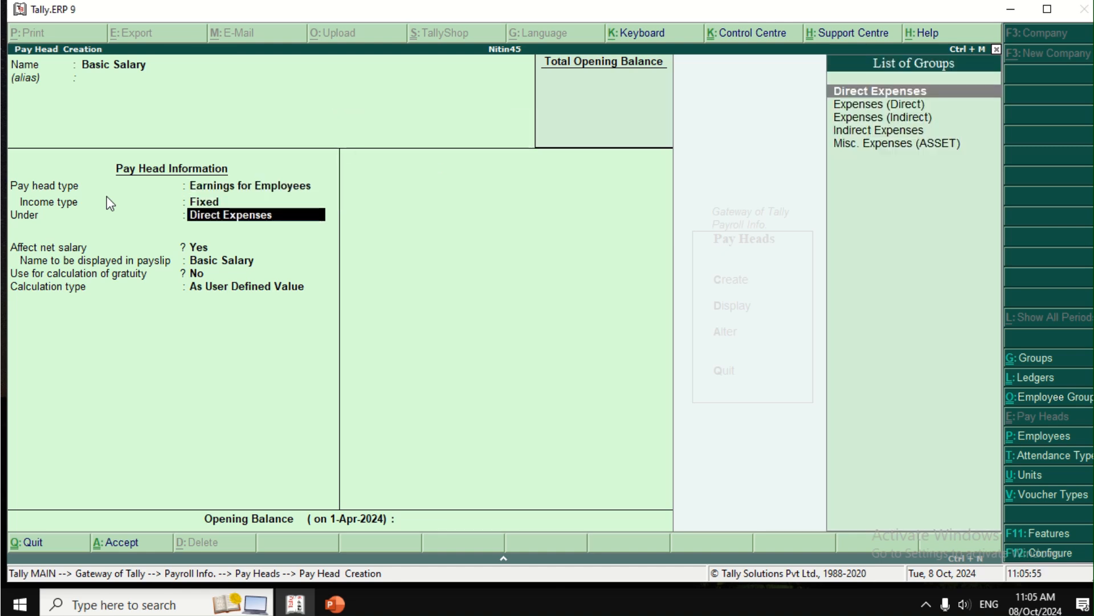
key(Down)
key(Down)
key(Down)
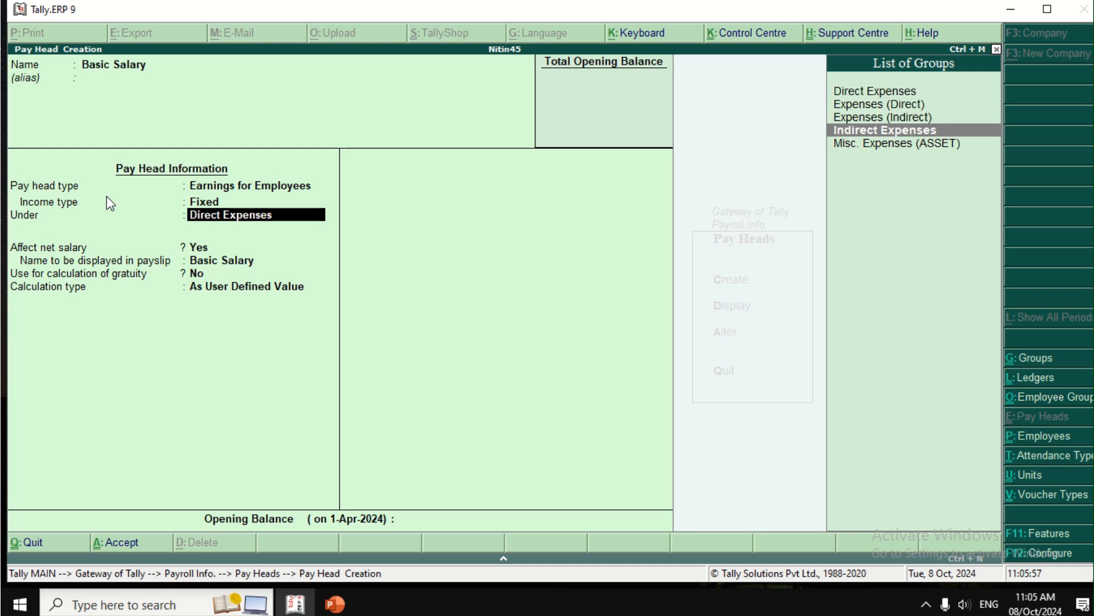
key(Return)
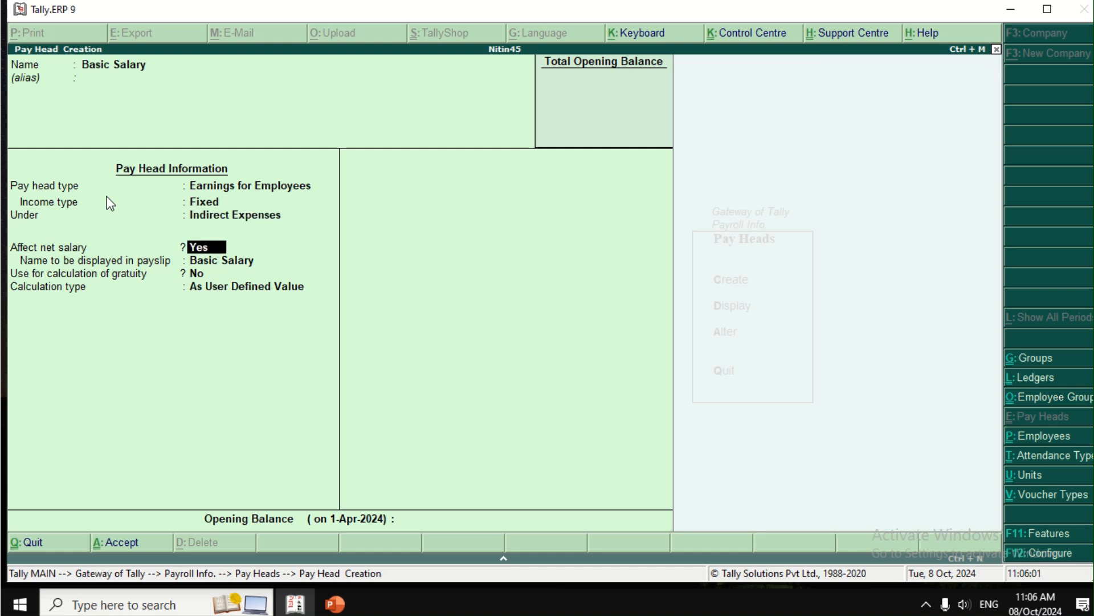
key(Return)
key(Return)
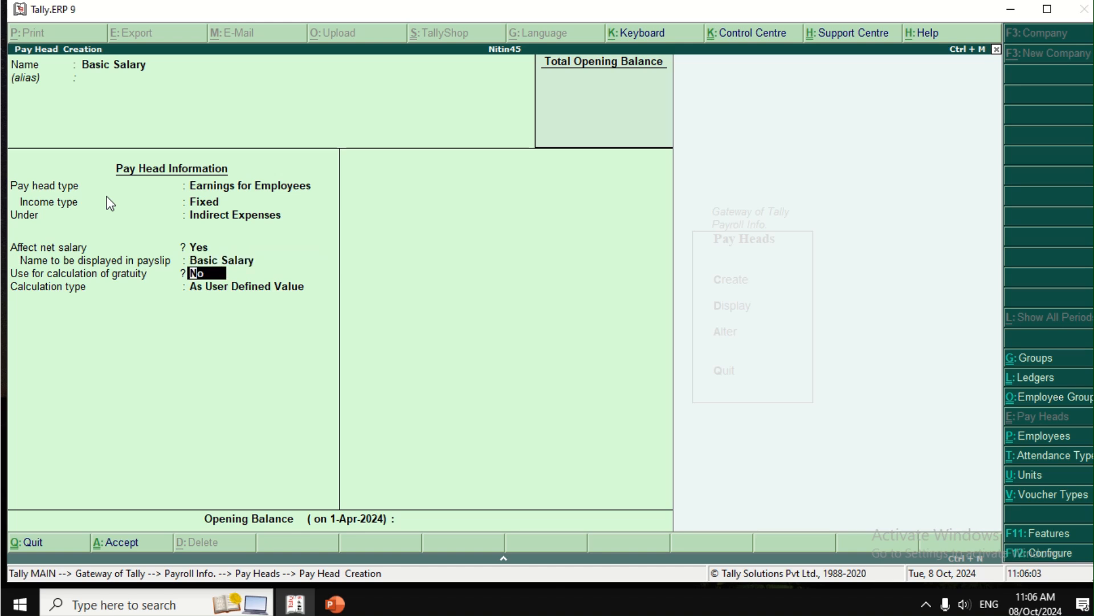
key(Return)
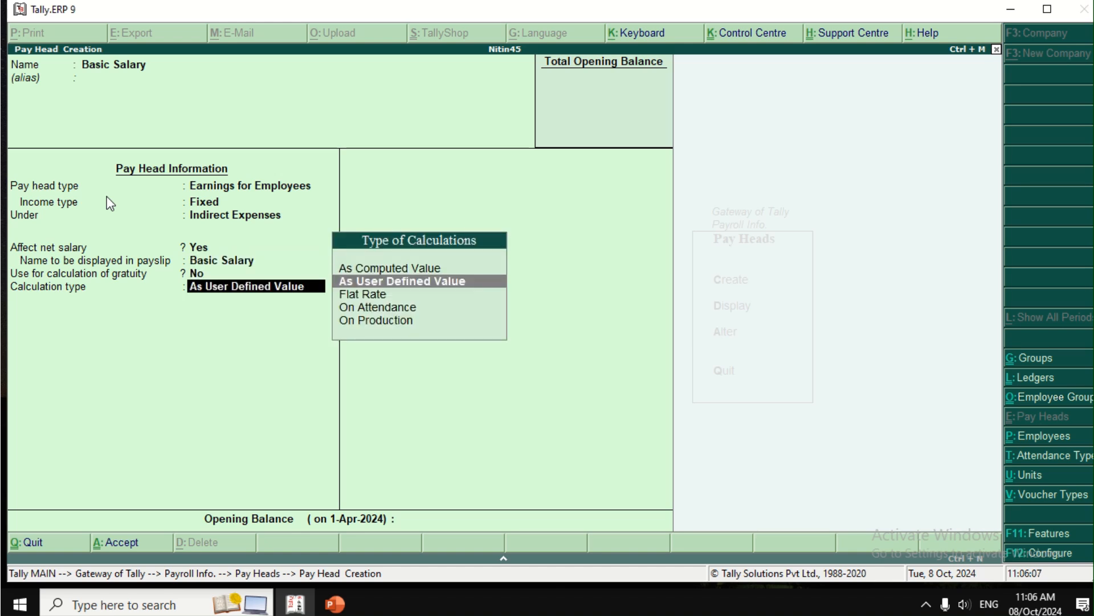
Set the calculation type of the Basic Salary pay head to On Attendance.
key(Down)
key(Down)
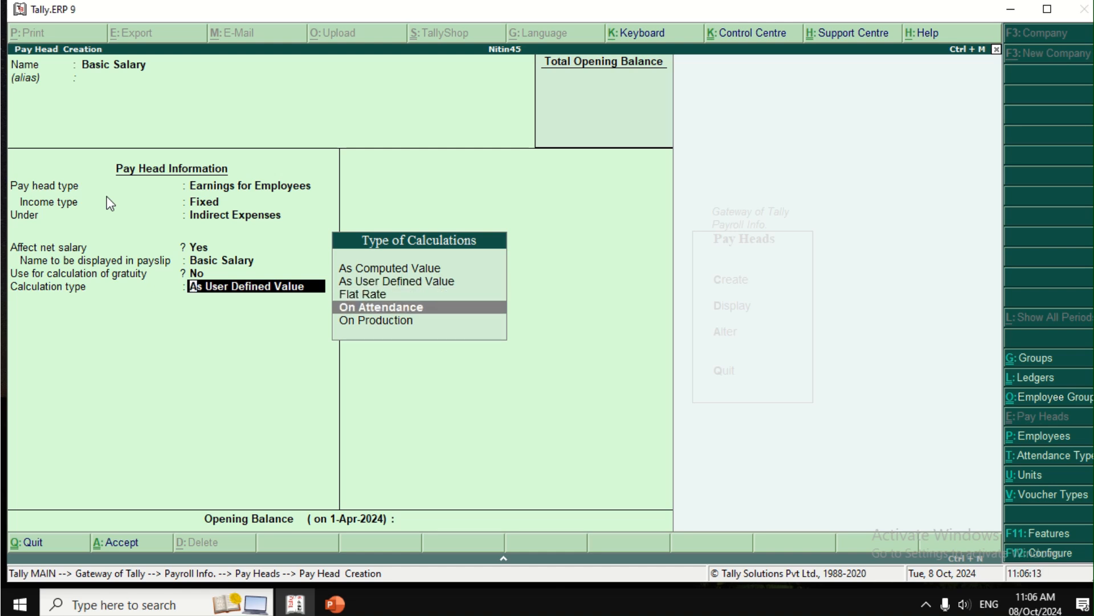
key(Down)
key(Up)
key(Up)
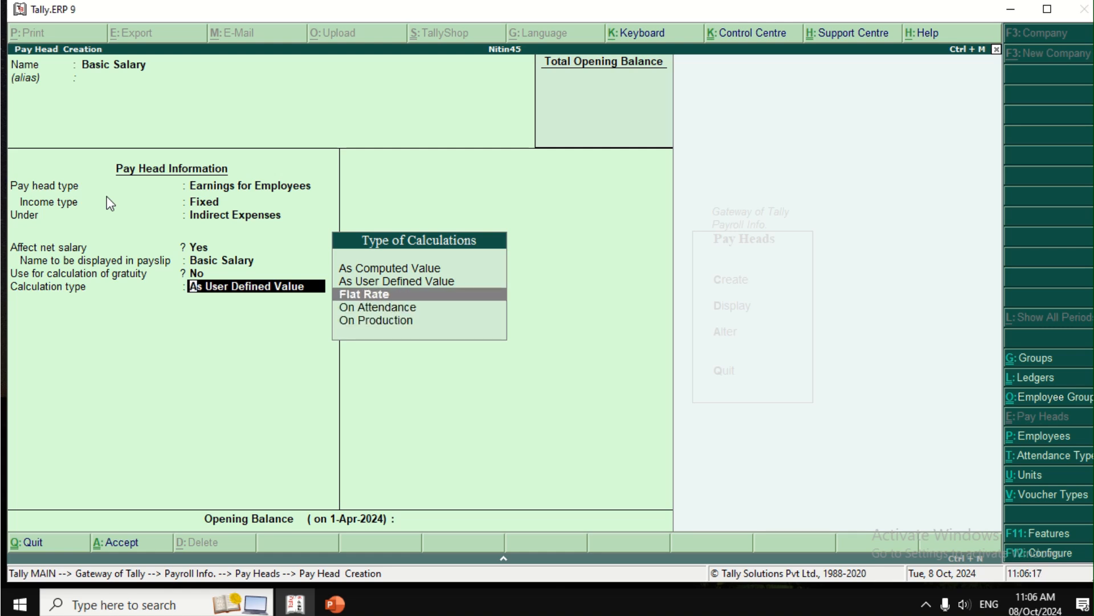
key(Up)
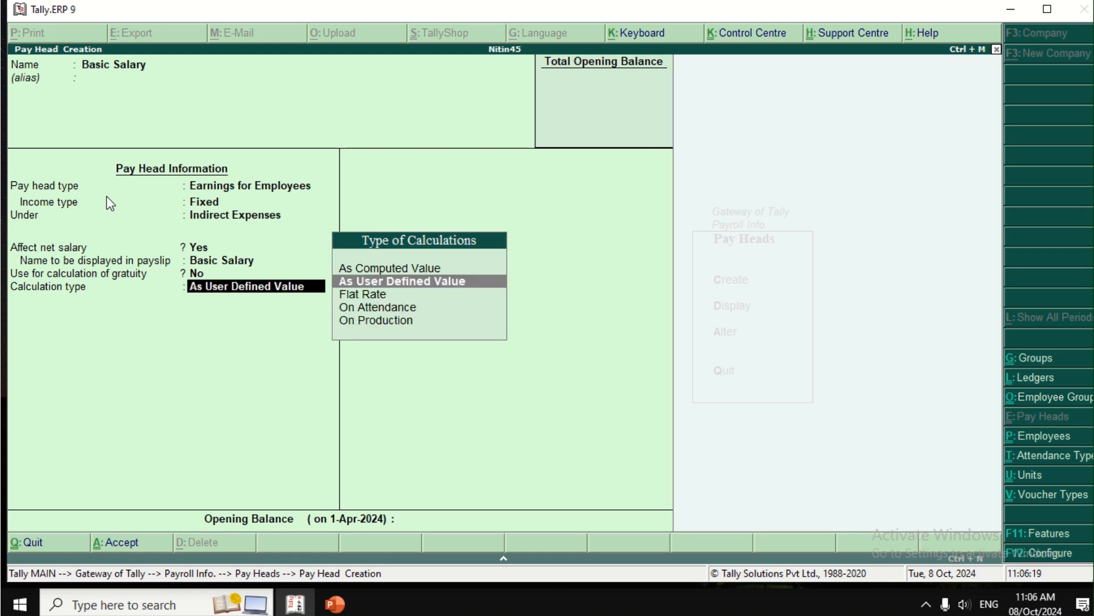
key(Up)
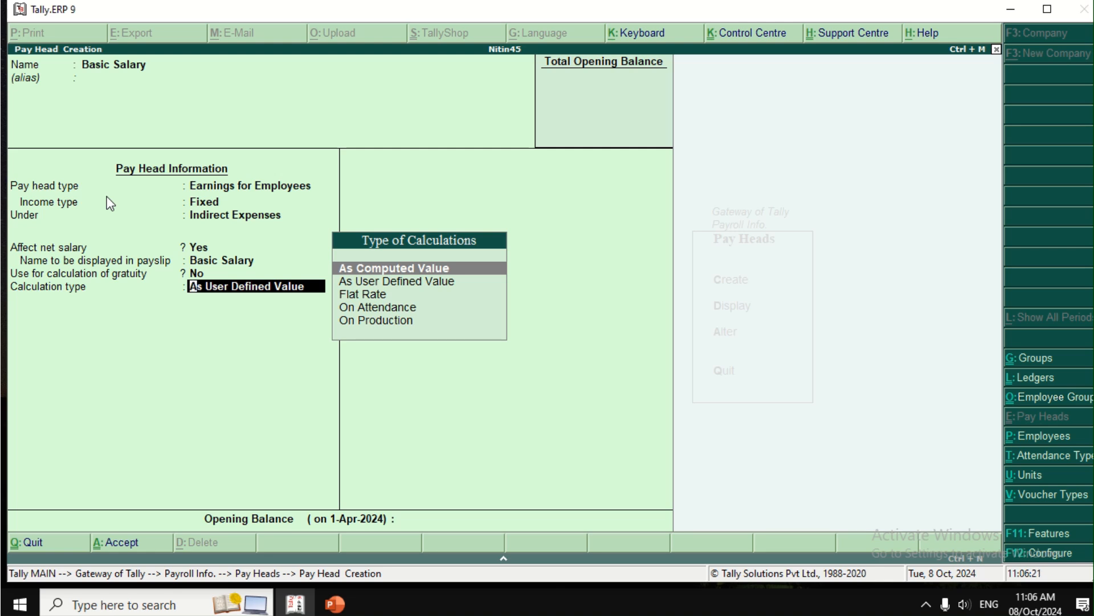
key(Down)
key(Down)
key(Down)
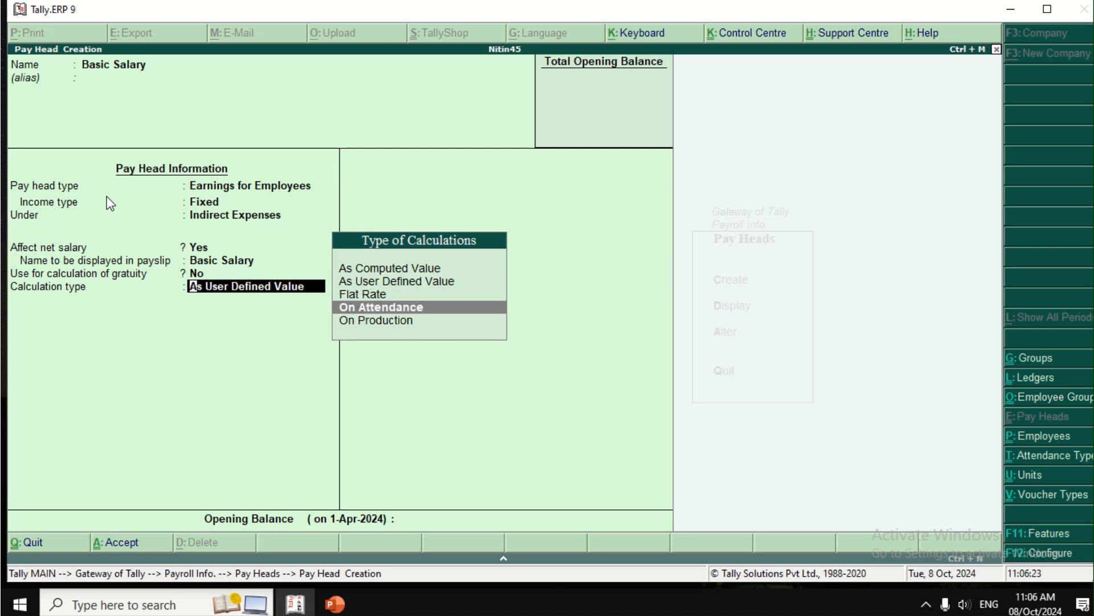
key(Return)
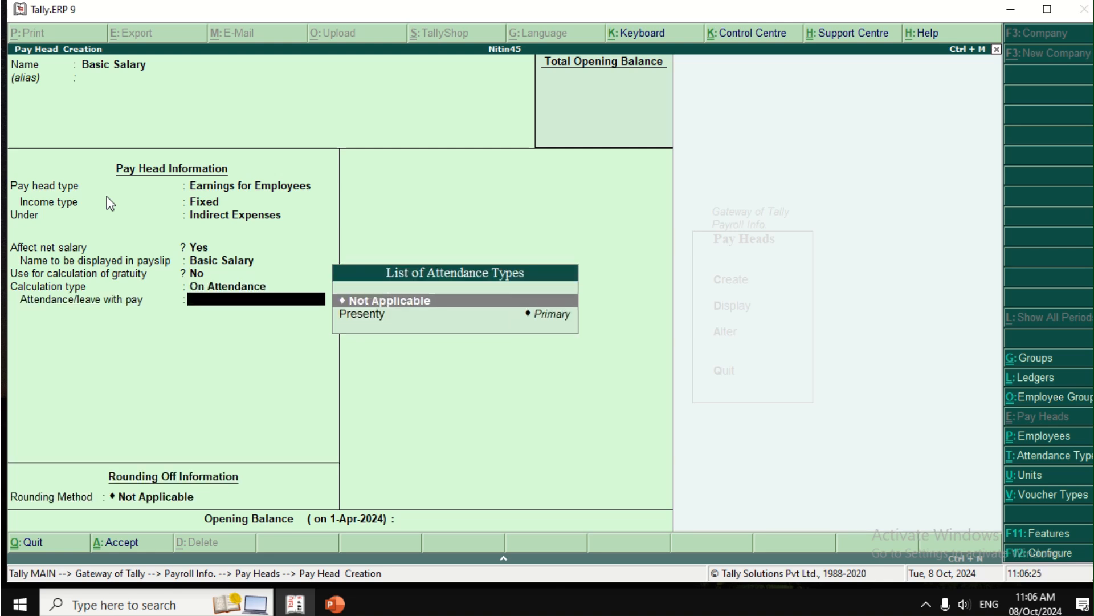
Use Presenty as the attendance/leave with pay for Basic Salary and set the calculation period to Months.
key(Down)
key(Return)
key(Down)
key(Down)
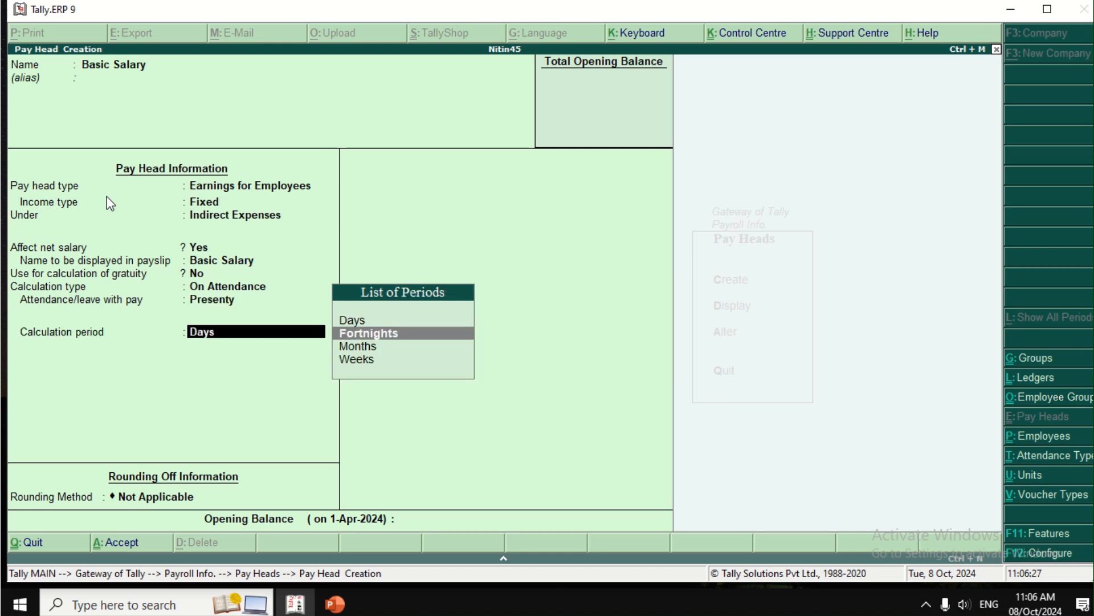
key(Return)
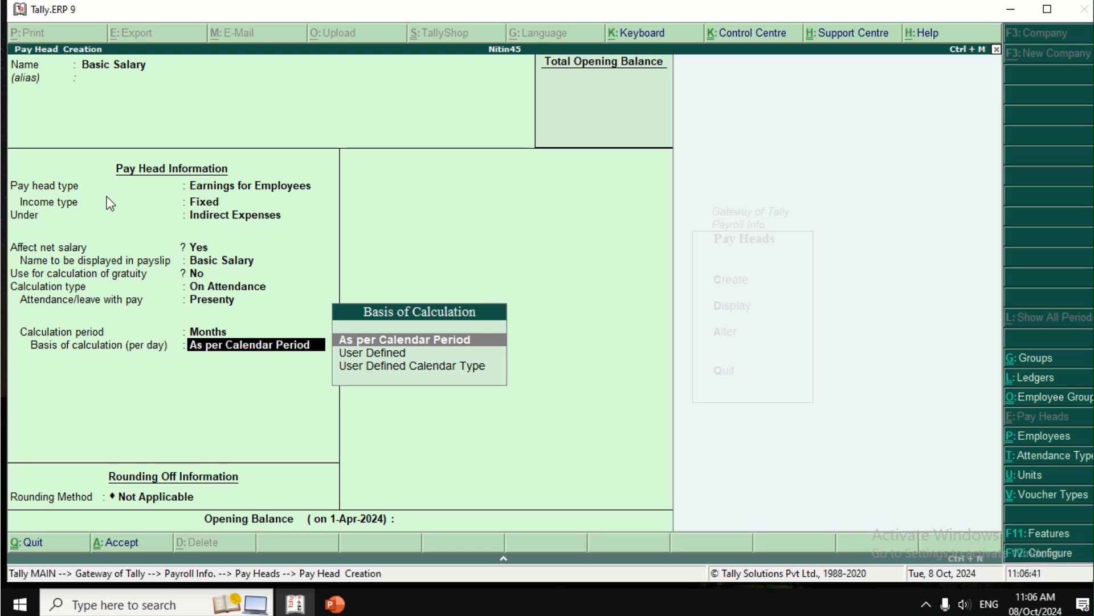
Keep the per-day basis As per Calendar Period with rounding Not Applicable, and save the Basic Salary pay head.
key(Return)
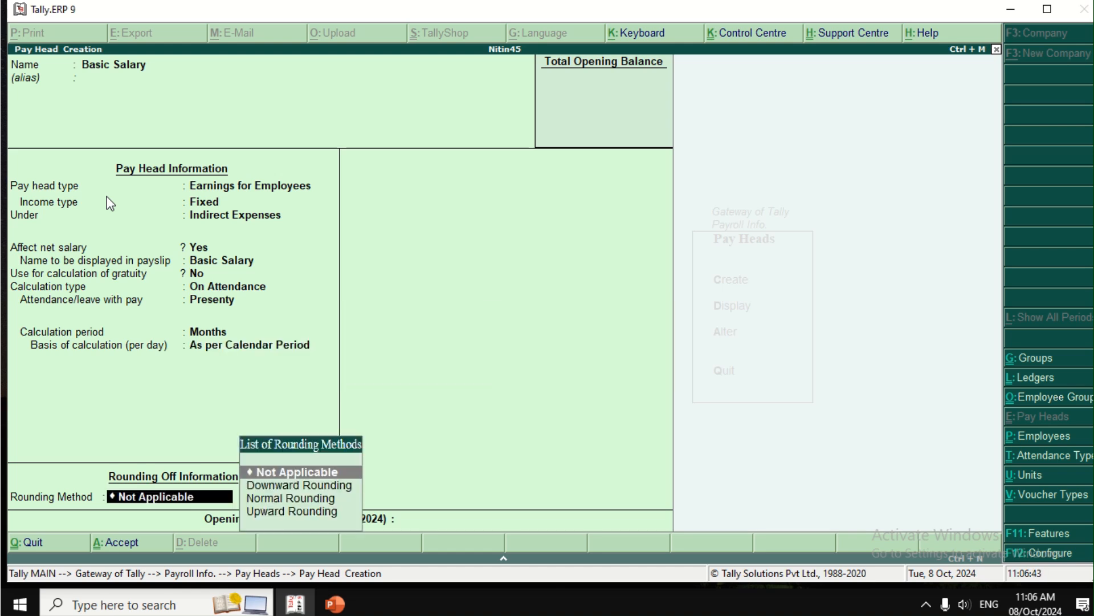
key(Return)
key(Return)
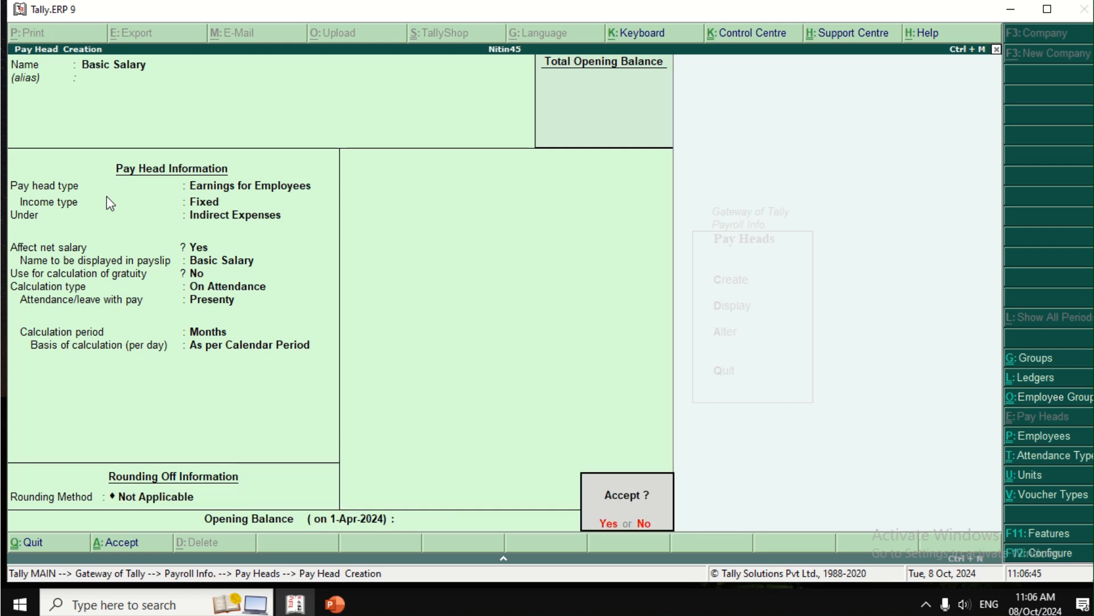
key(Return)
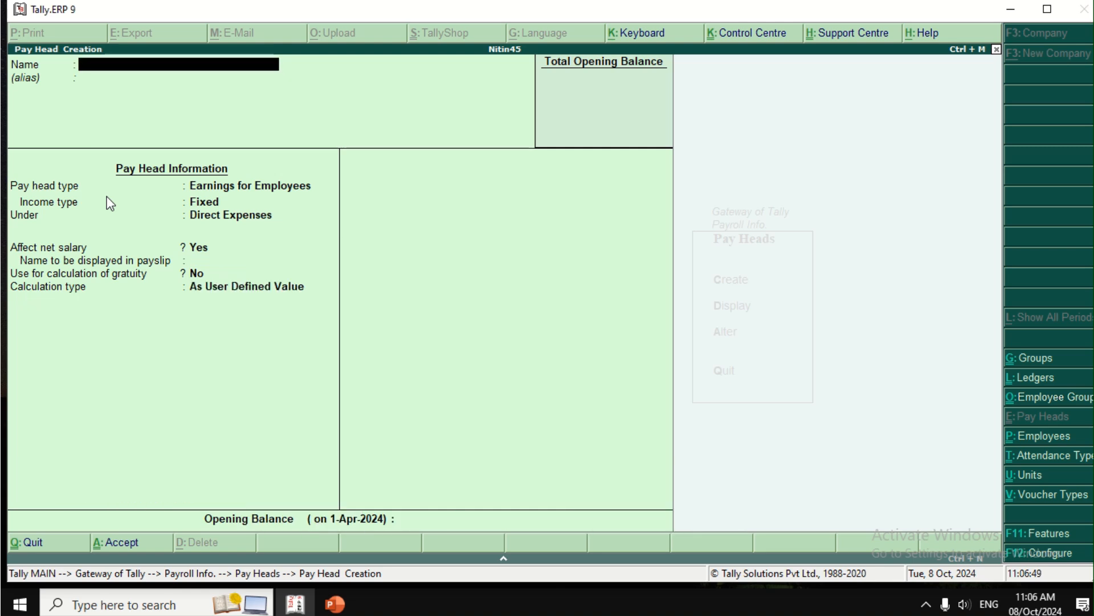
Name the next new pay head TA, without an alias.
text(TA)
key(Return)
key(Return)
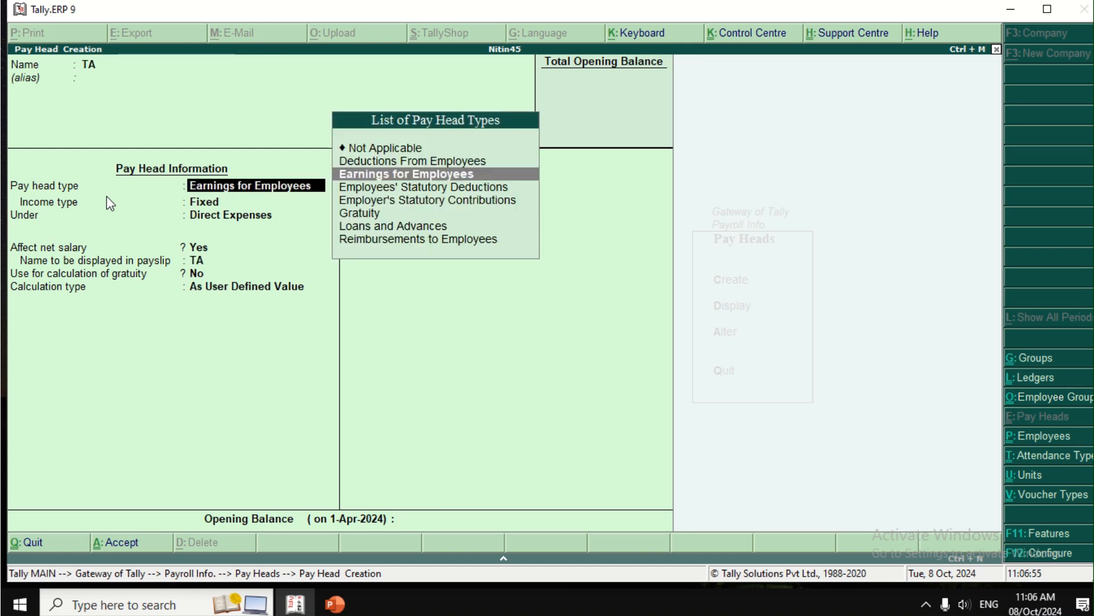
Set TA as fixed Earnings for Employees under Indirect Expenses, affecting net salary and not used for gratuity, with payslip name TA.
key(Return)
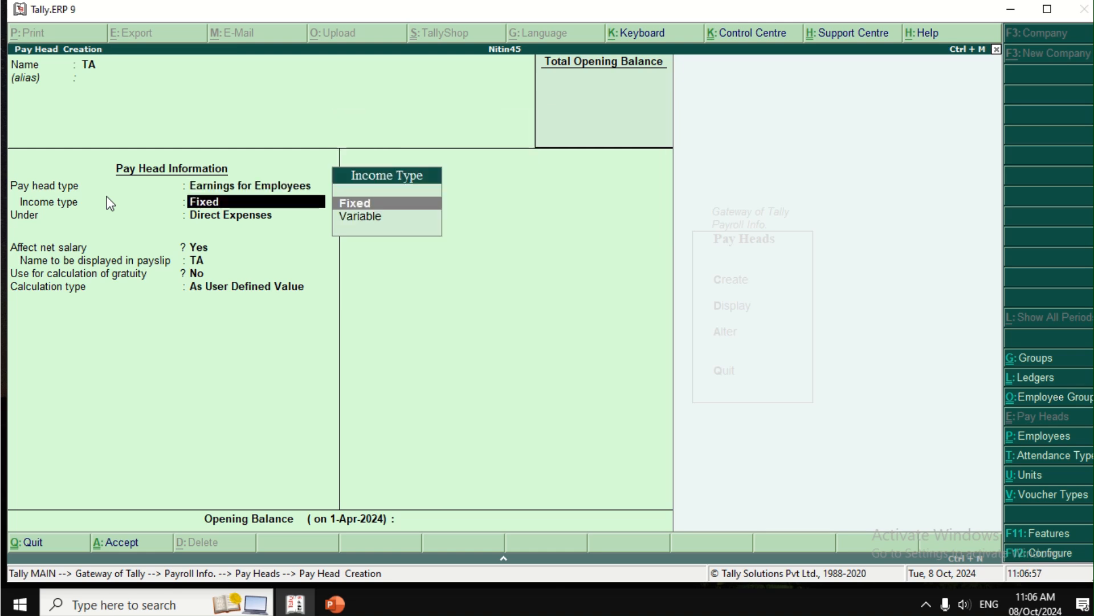
key(Return)
key(Down)
key(Down)
key(Down)
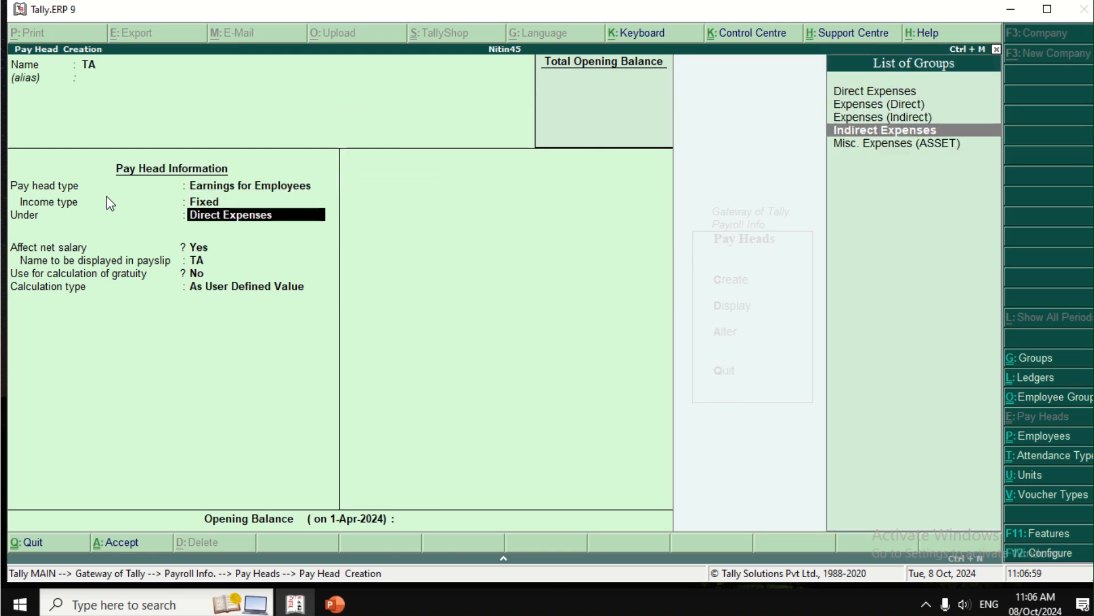
key(Return)
key(Return)
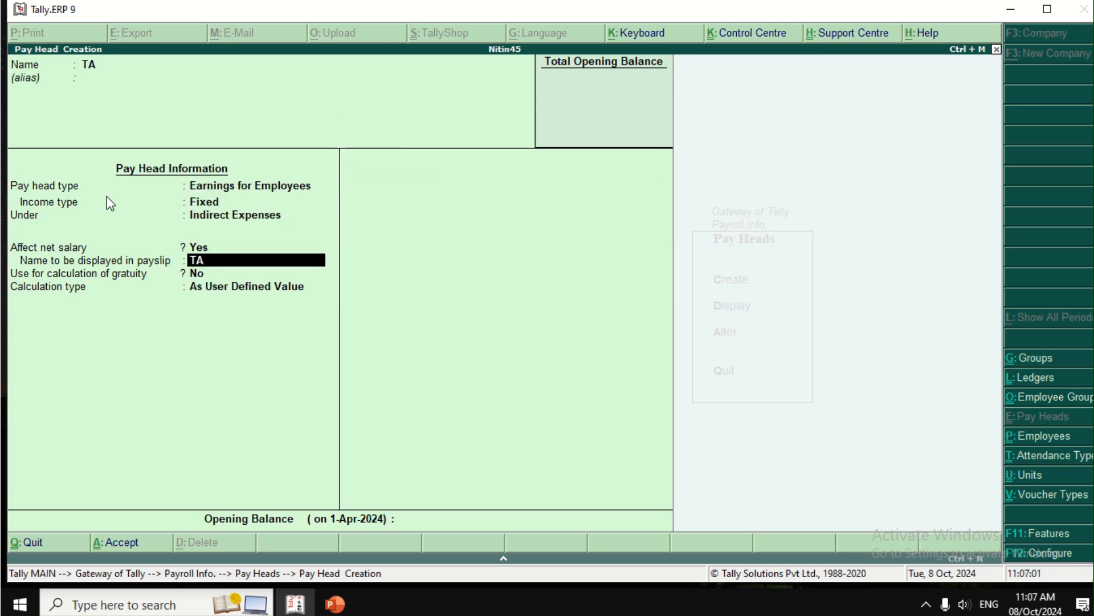
key(Return)
key(Return)
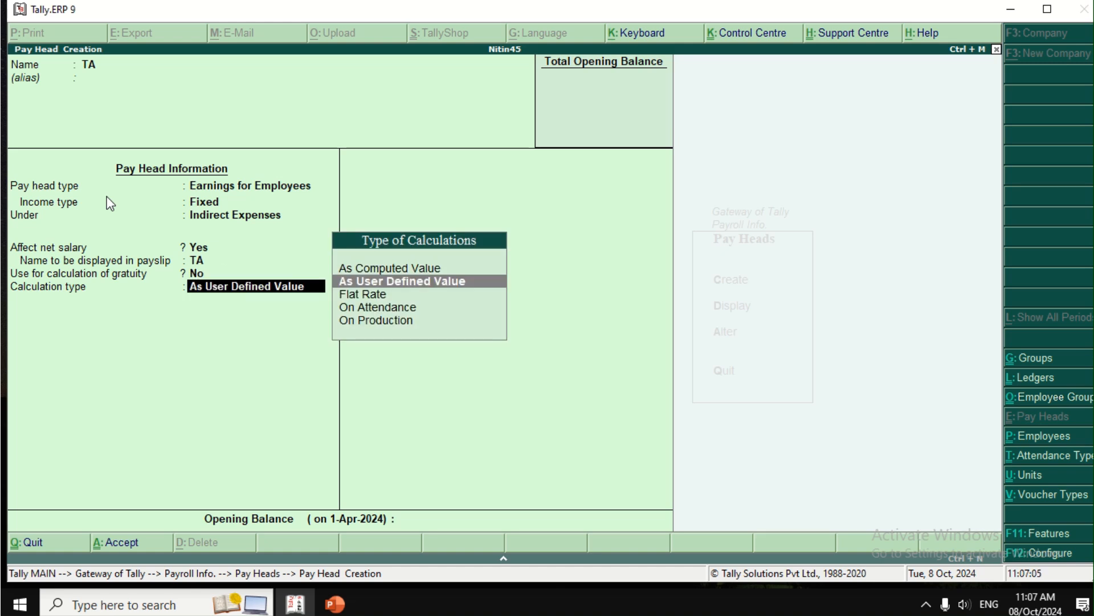
Set the calculation type of the TA pay head to Flat Rate.
key(Down)
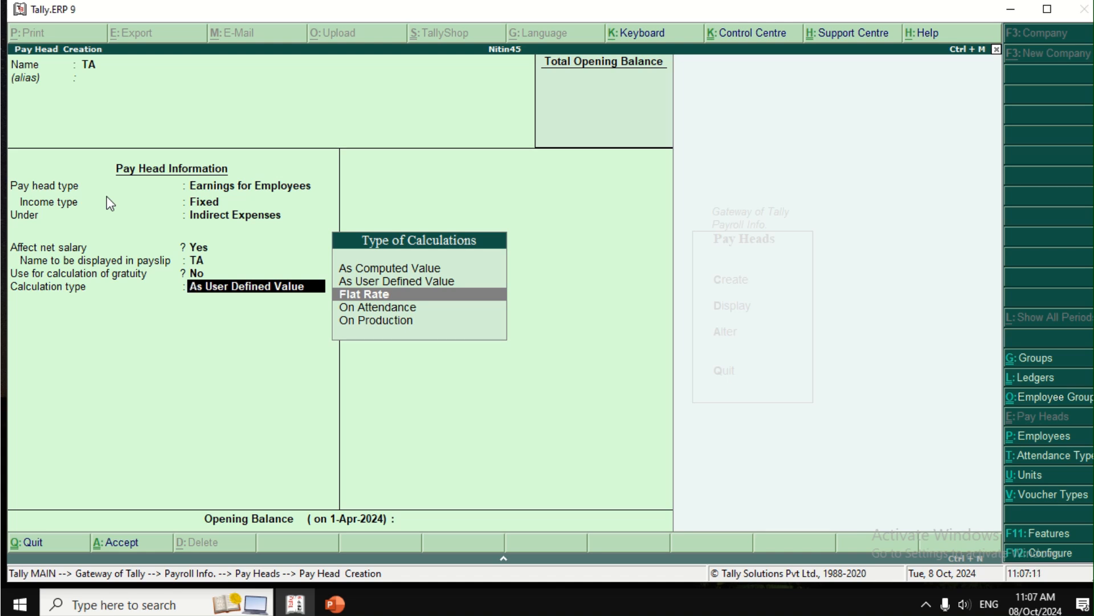
key(Up)
key(Up)
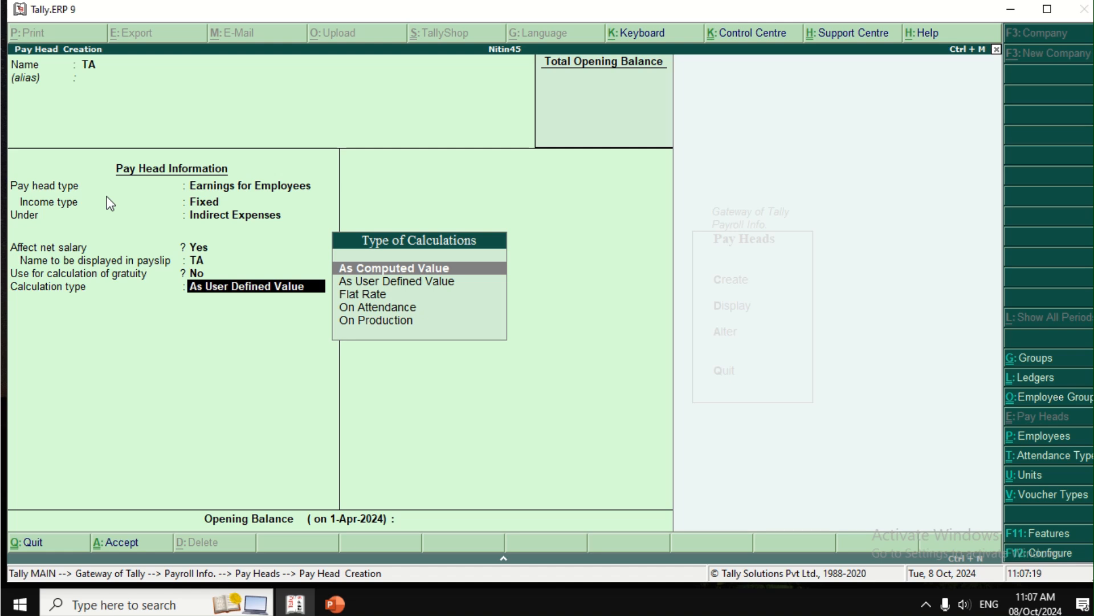
key(Down)
key(Down)
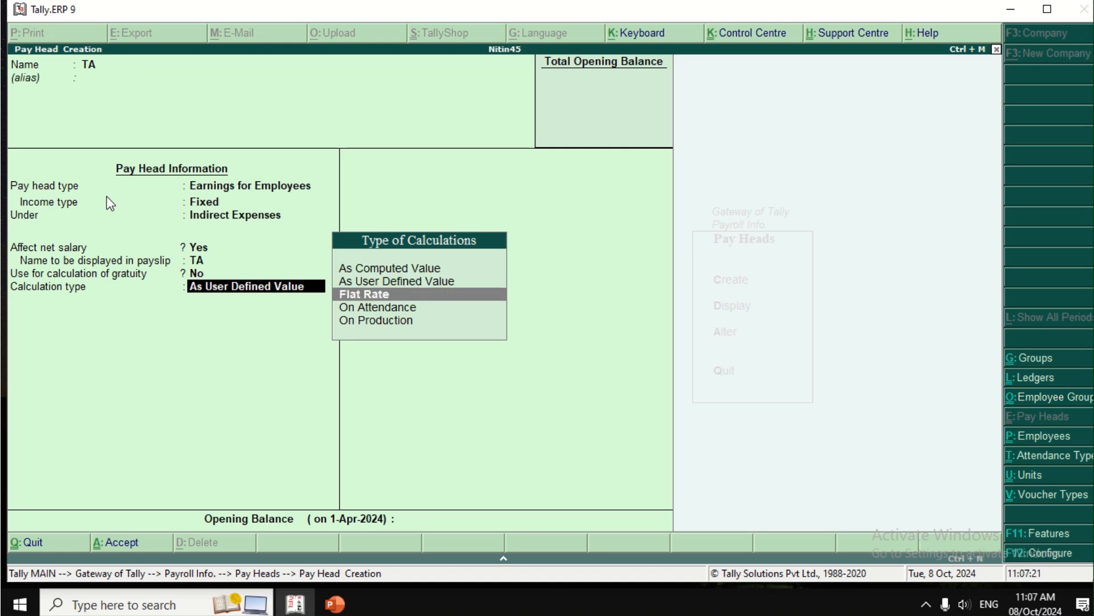
key(Return)
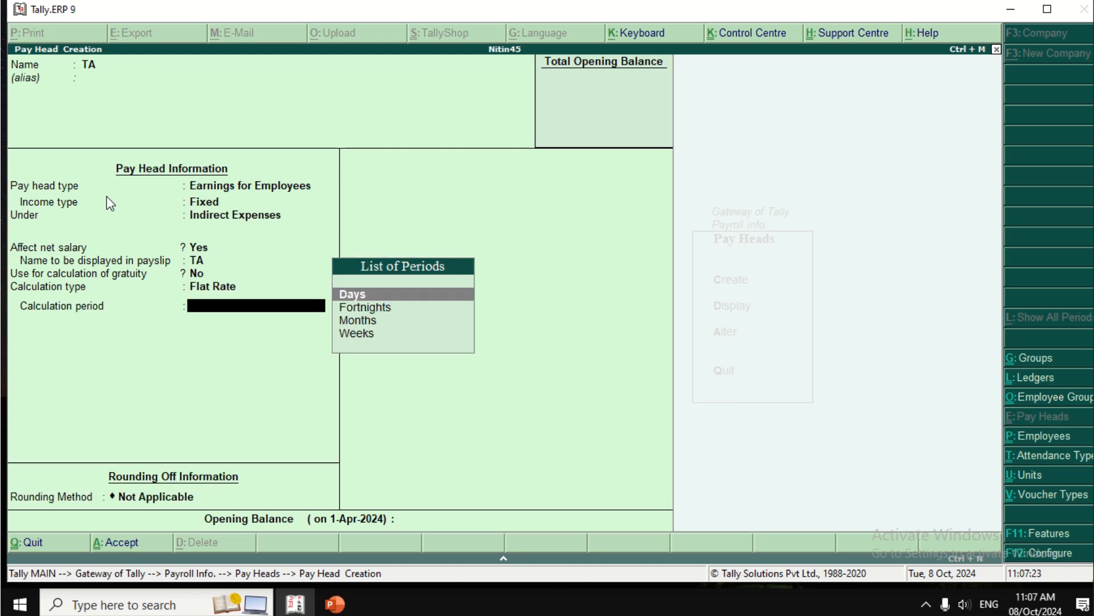
Set the calculation period of the TA pay head to Months.
key(Down)
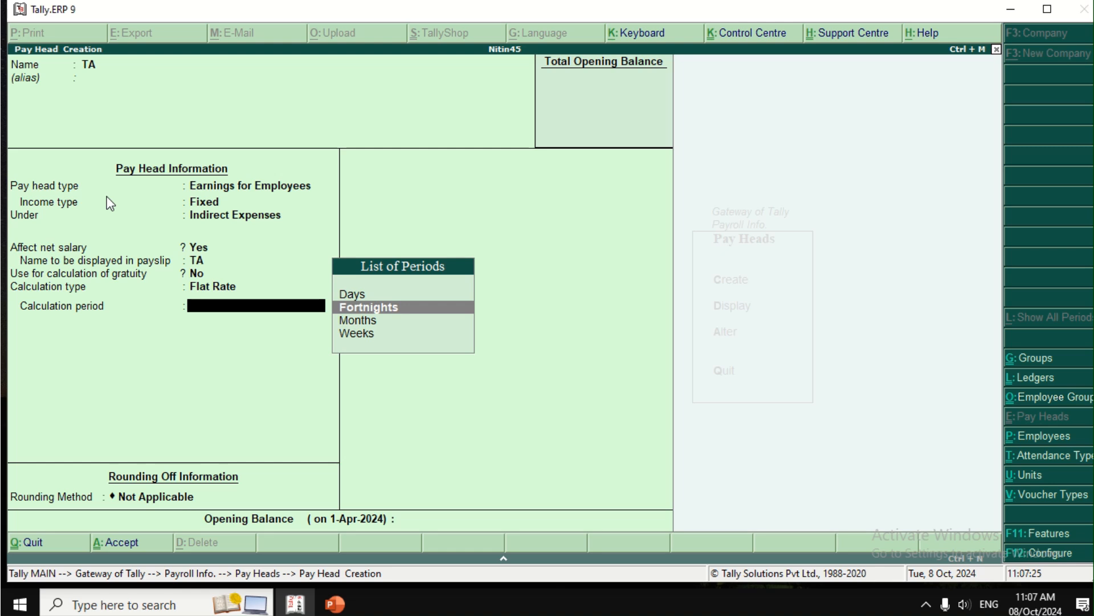
key(Down)
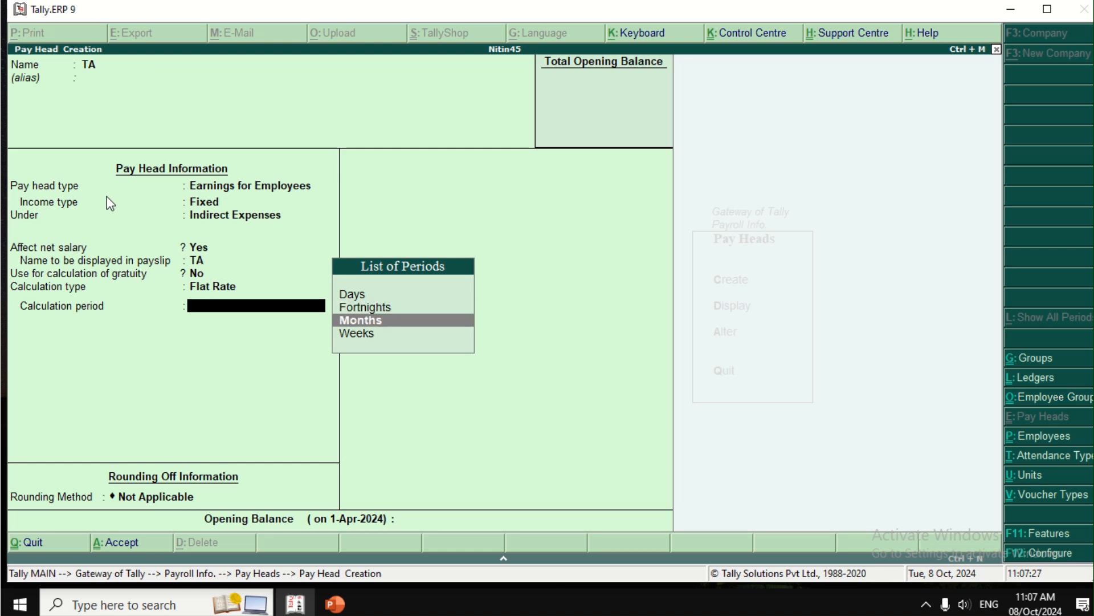
key(Up)
key(Up)
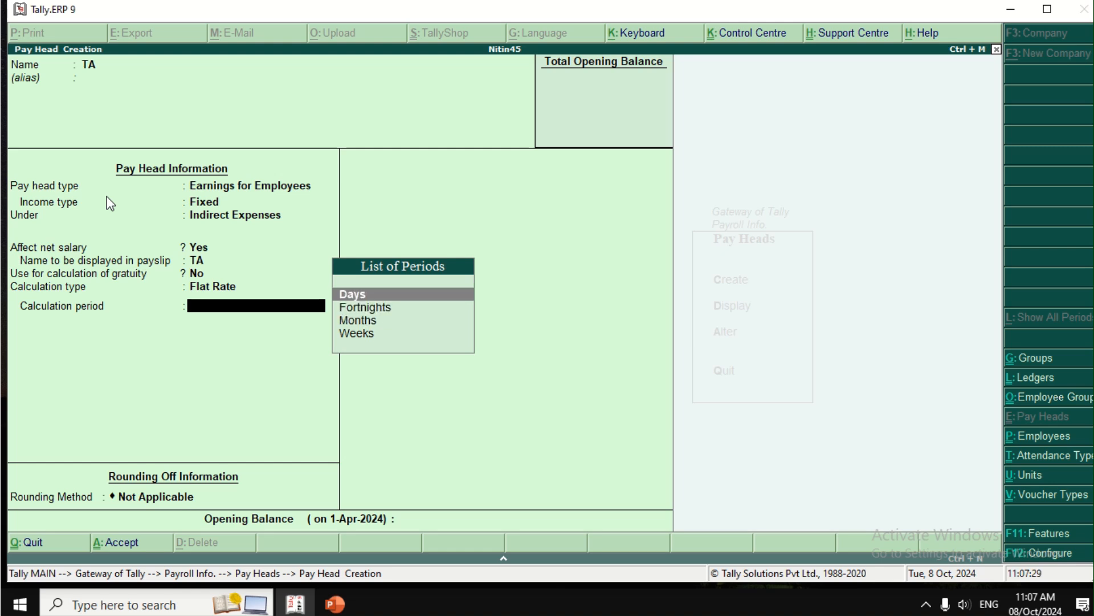
key(Down)
key(Down)
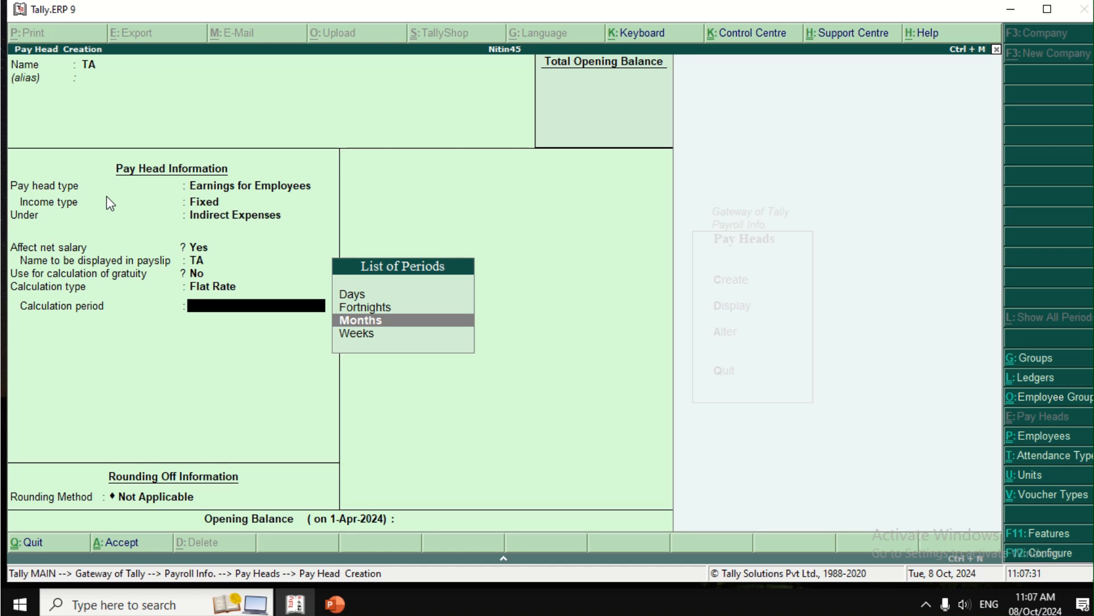
key(Return)
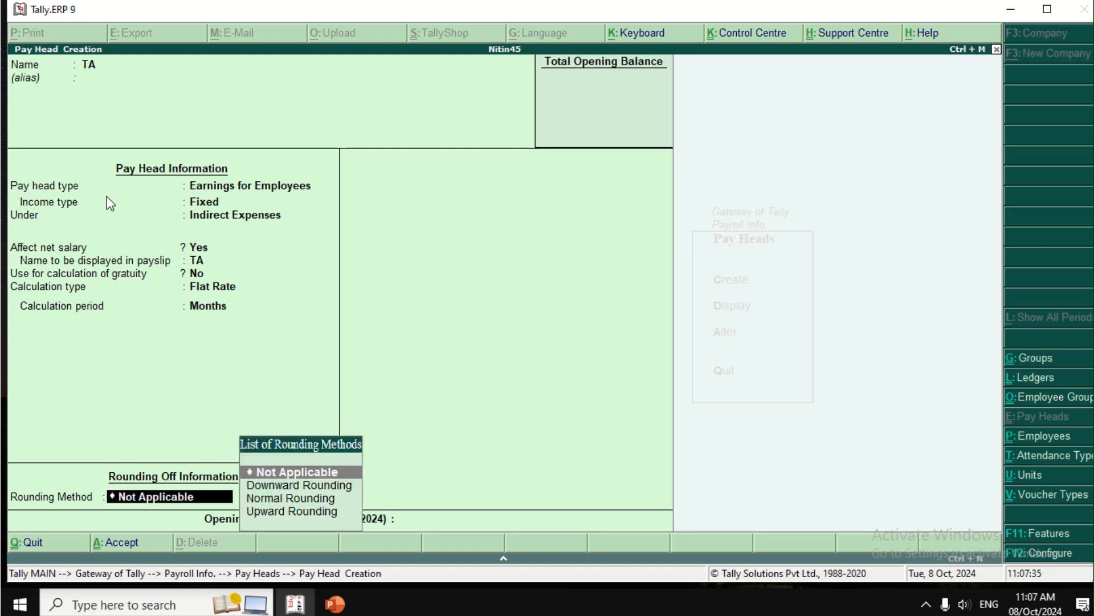
Keep the rounding method of TA as Not Applicable and save the pay head.
key(Return)
key(Return)
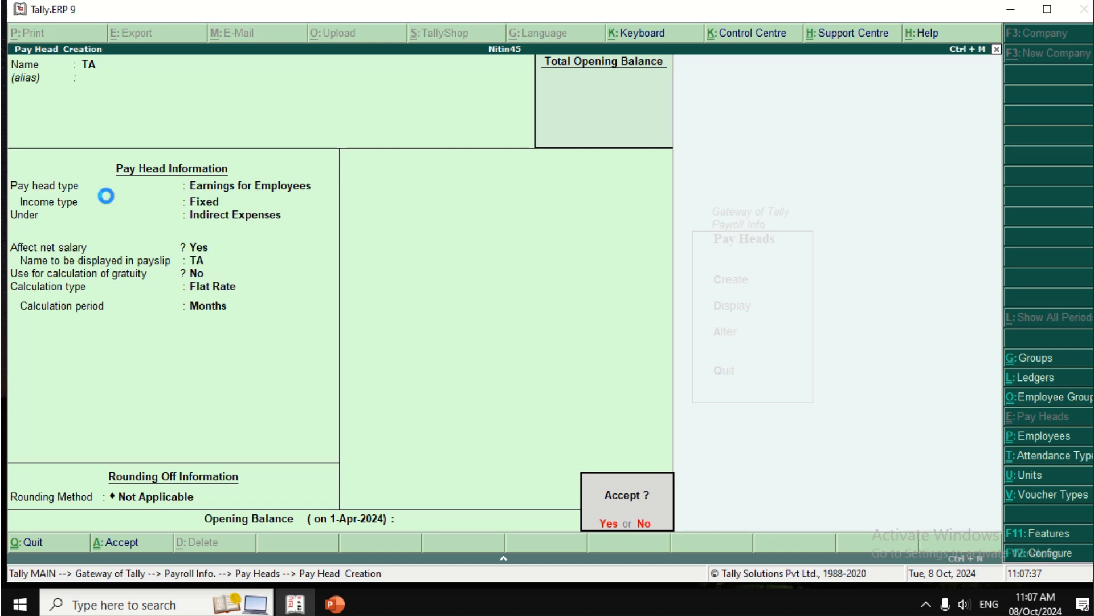
key(Return)
Name the next new pay head HRA, without an alias, as fixed Earnings for Employees.
text(HRA)
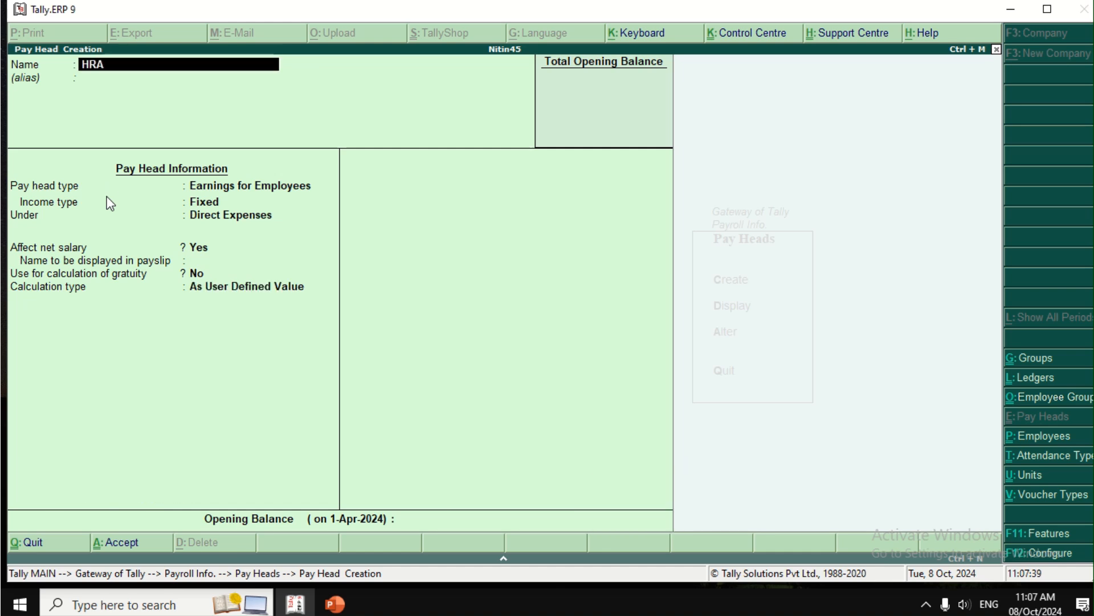
key(Return)
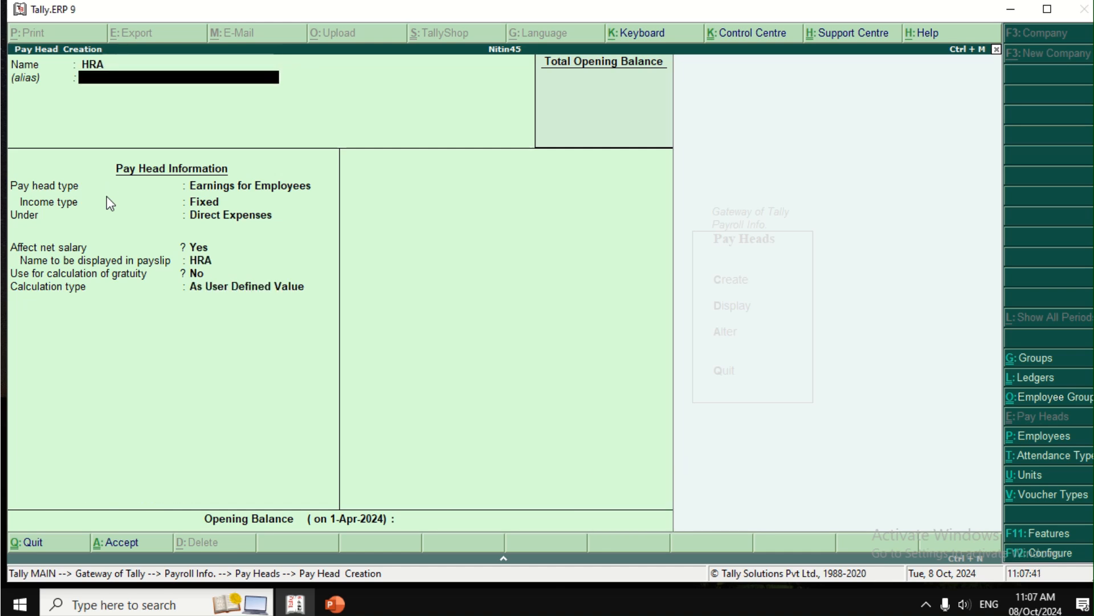
key(Return)
key(Return)
key(Return)
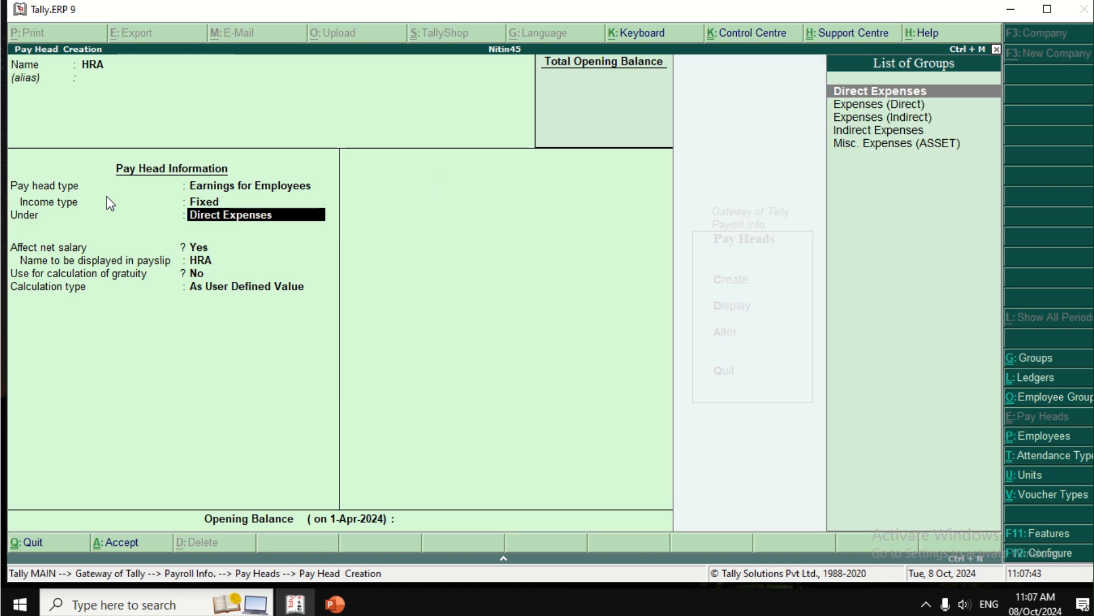
Place HRA under Indirect Expenses, affecting net salary and not used for gratuity, with payslip name HRA.
key(Down)
key(Down)
key(Down)
key(Return)
key(Return)
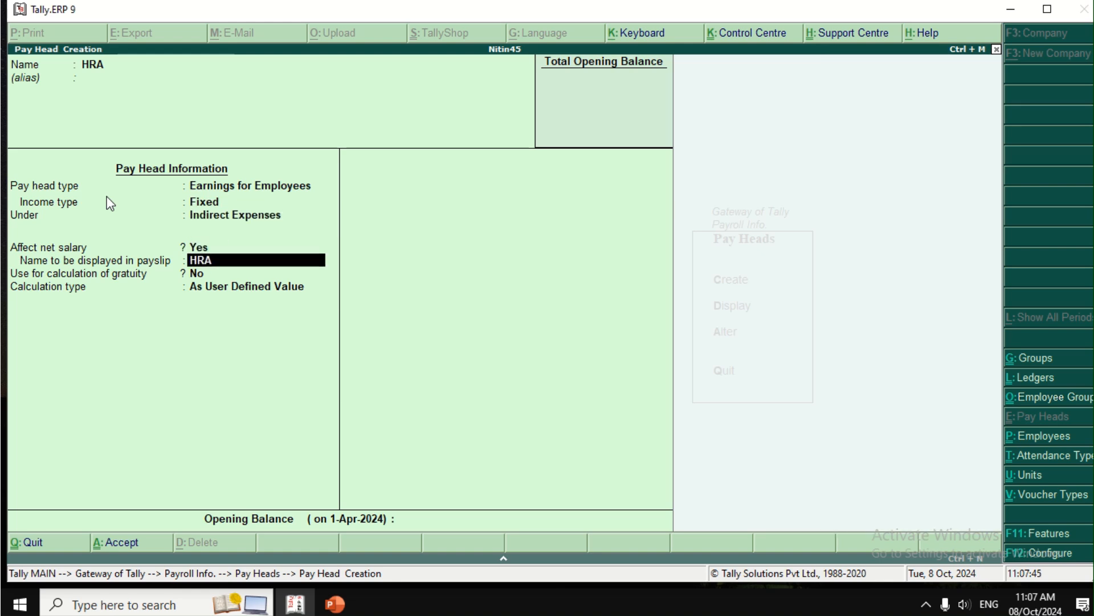
key(Return)
key(Return)
Calculate HRA As Computed Value per Months, on Current Earnings Total, effective from 1-Apr-2024.
key(Up)
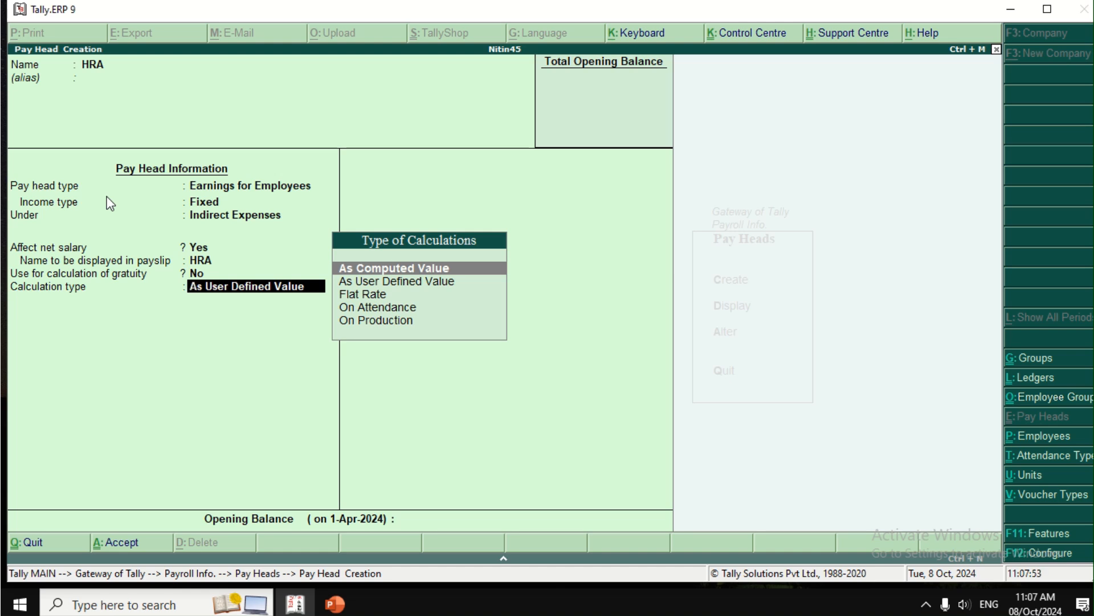
key(Return)
key(Return)
key(Return)
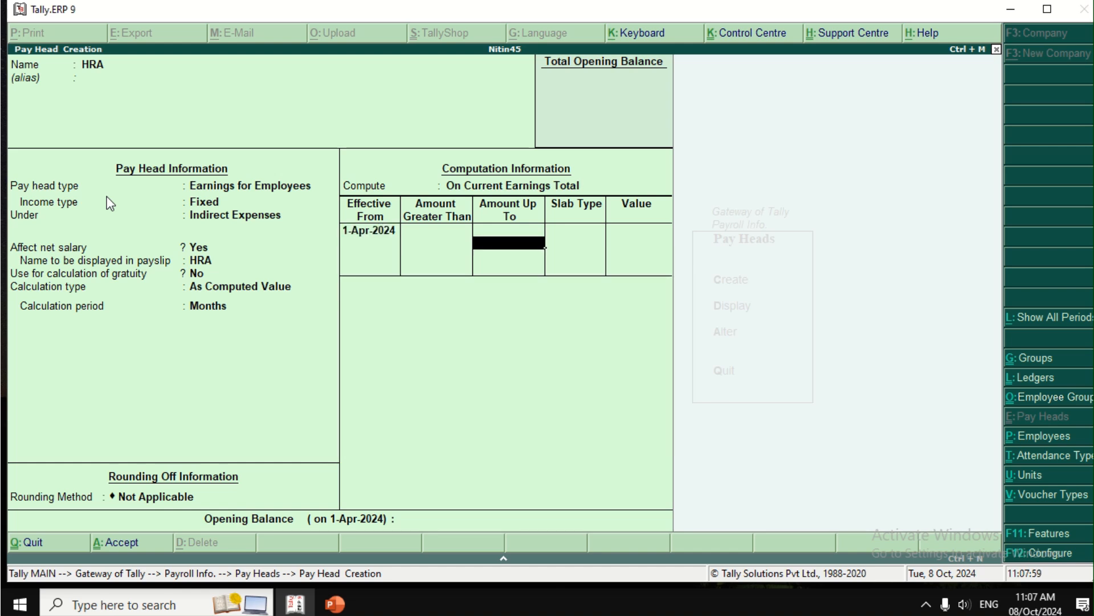
Add the first HRA computation slab for amounts up to 10,000 as a Percentage of 8%.
text(1000)
text(0)
key(Return)
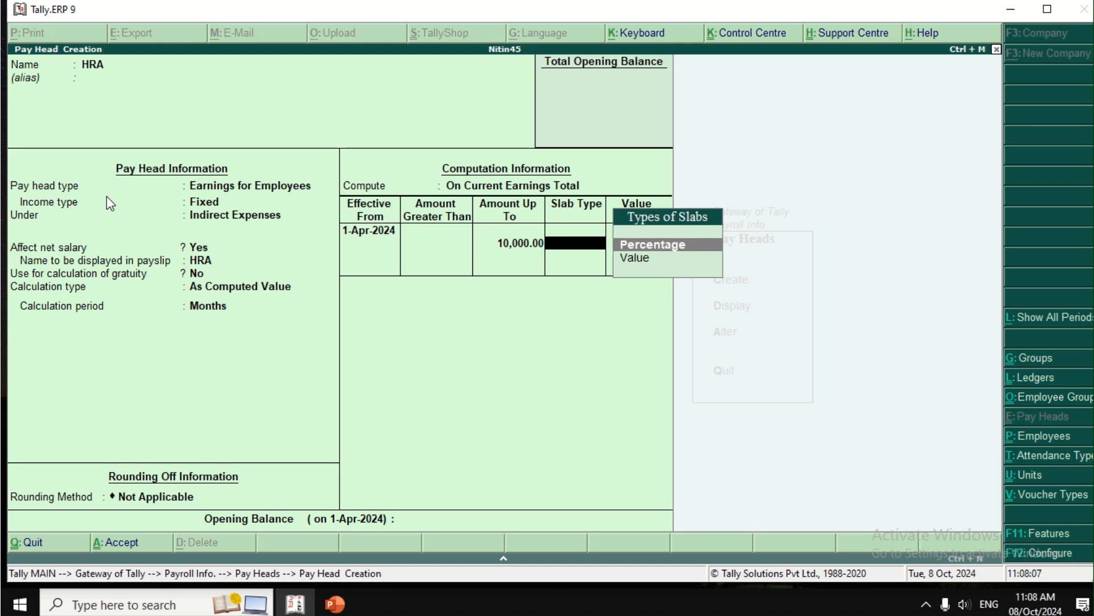
key(Down)
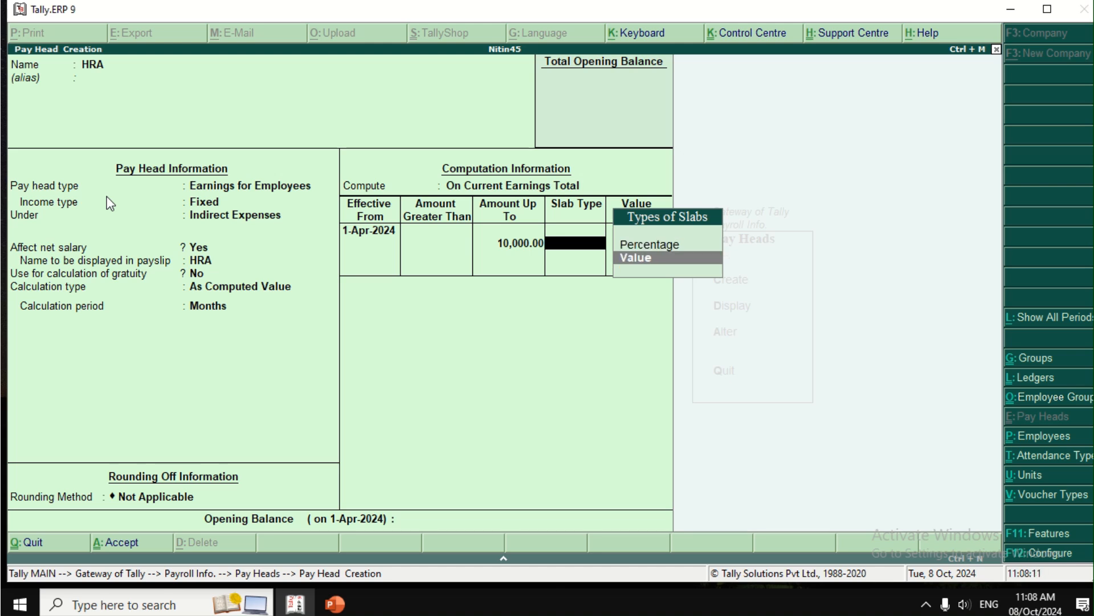
key(Up)
key(Return)
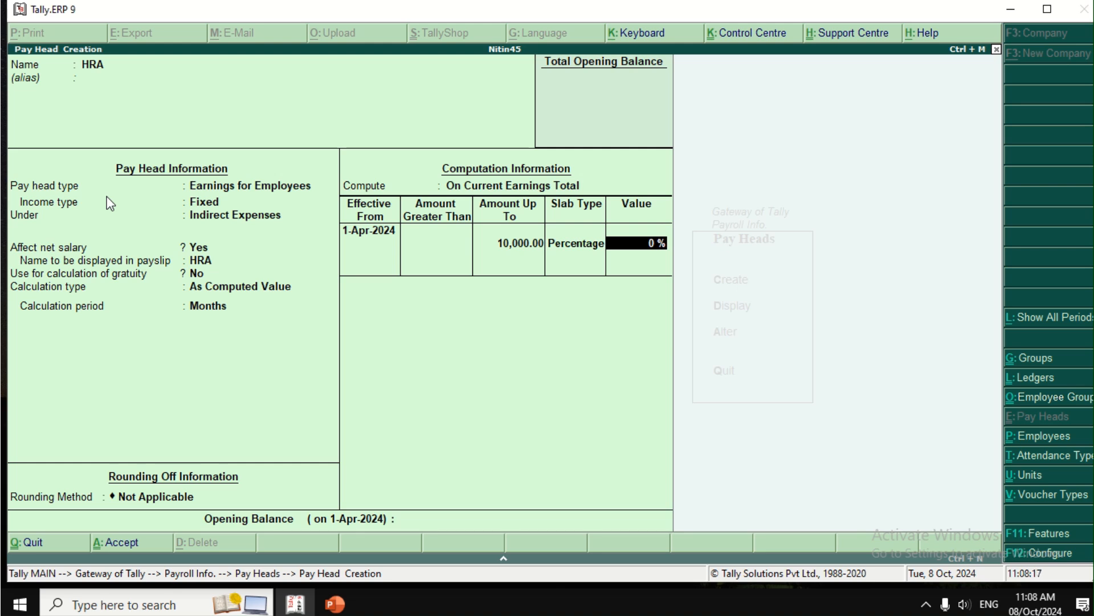
text(8)
key(Return)
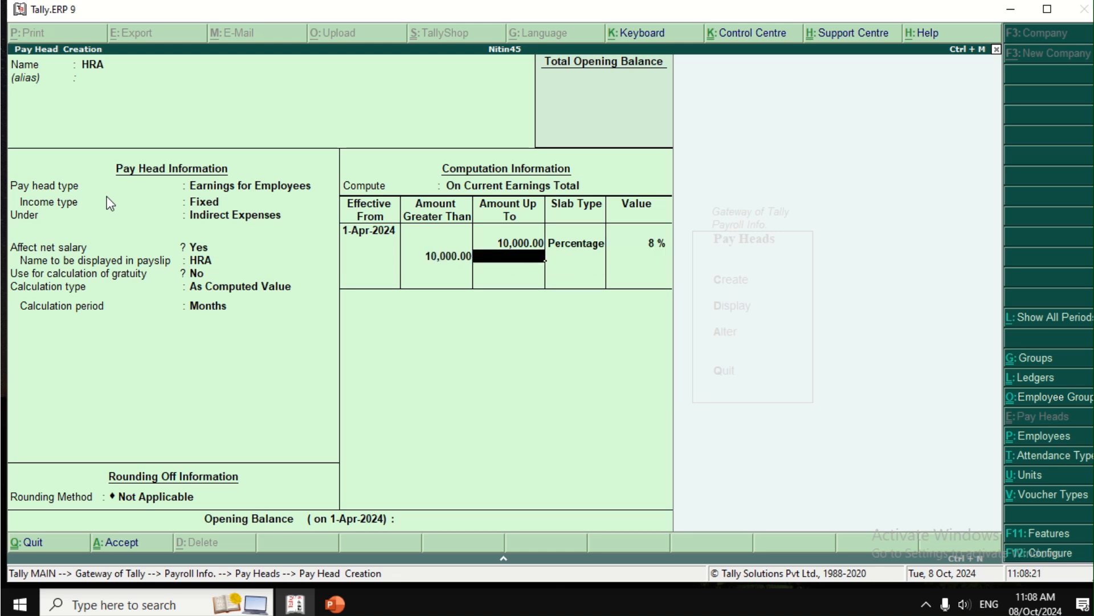
Add the second HRA slab for amounts from 10,000 up to 15,000 as a Percentage of 6%.
text(15,000)
key(Return)
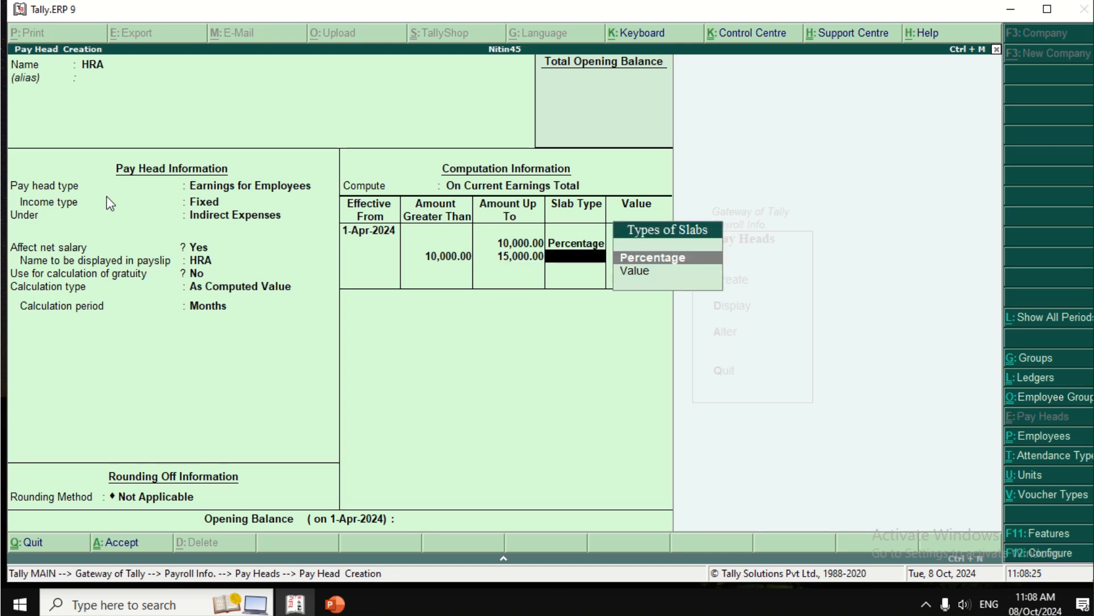
key(Return)
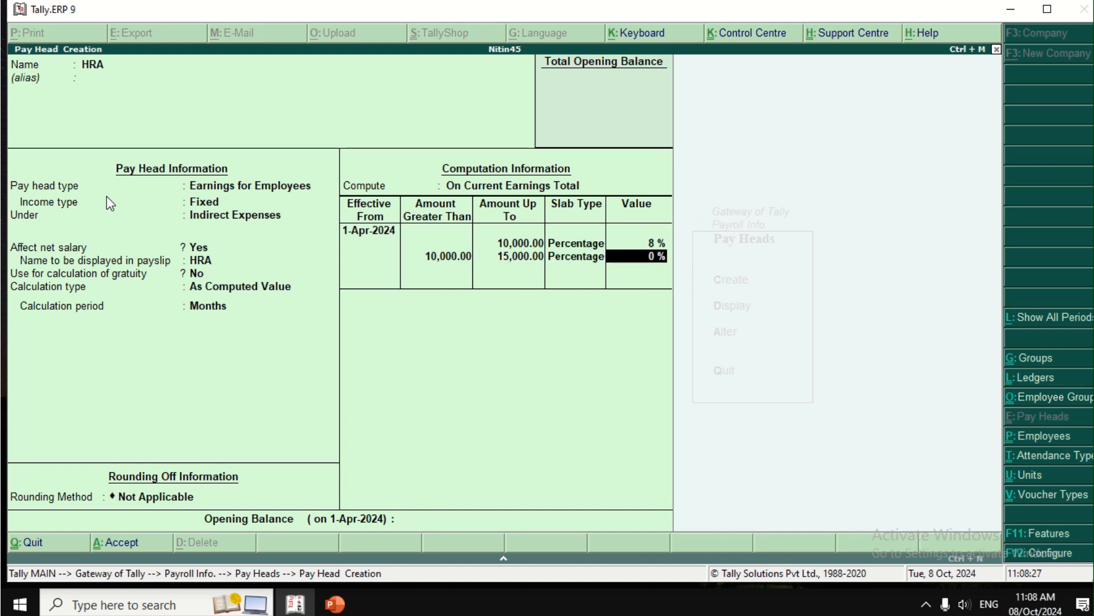
text(6)
key(Return)
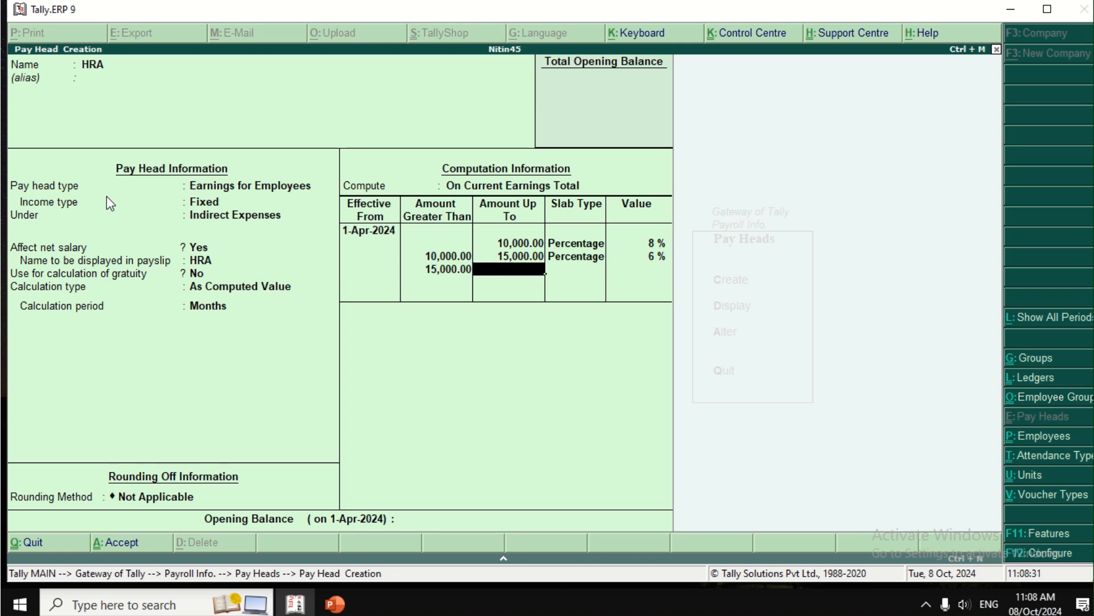
Add a final HRA slab for amounts greater than 15,000, with no upper limit, as a Percentage of 5%.
key(Return)
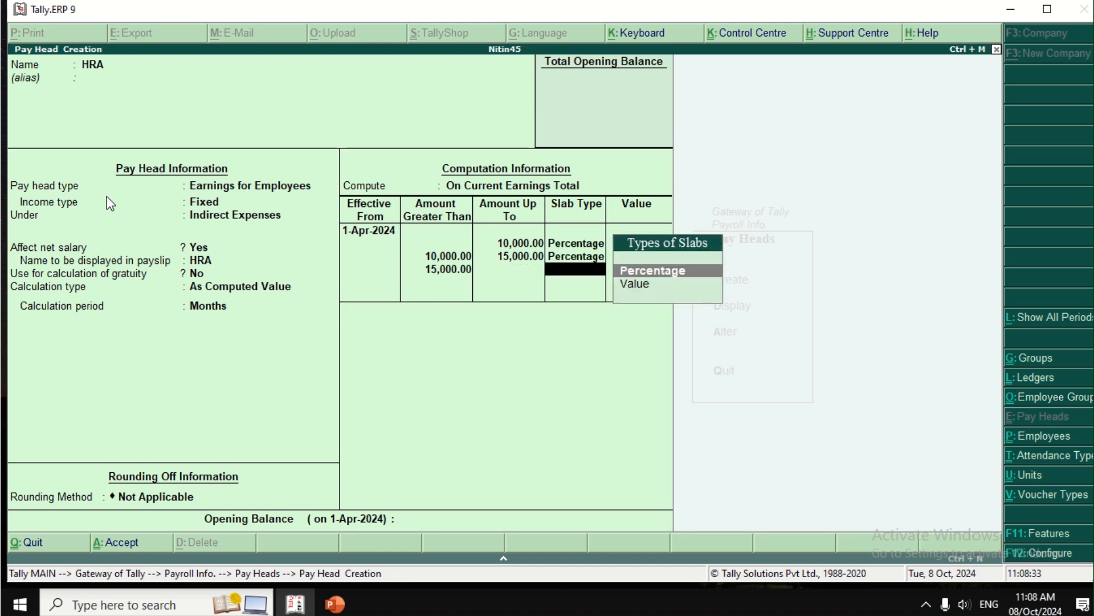
key(Return)
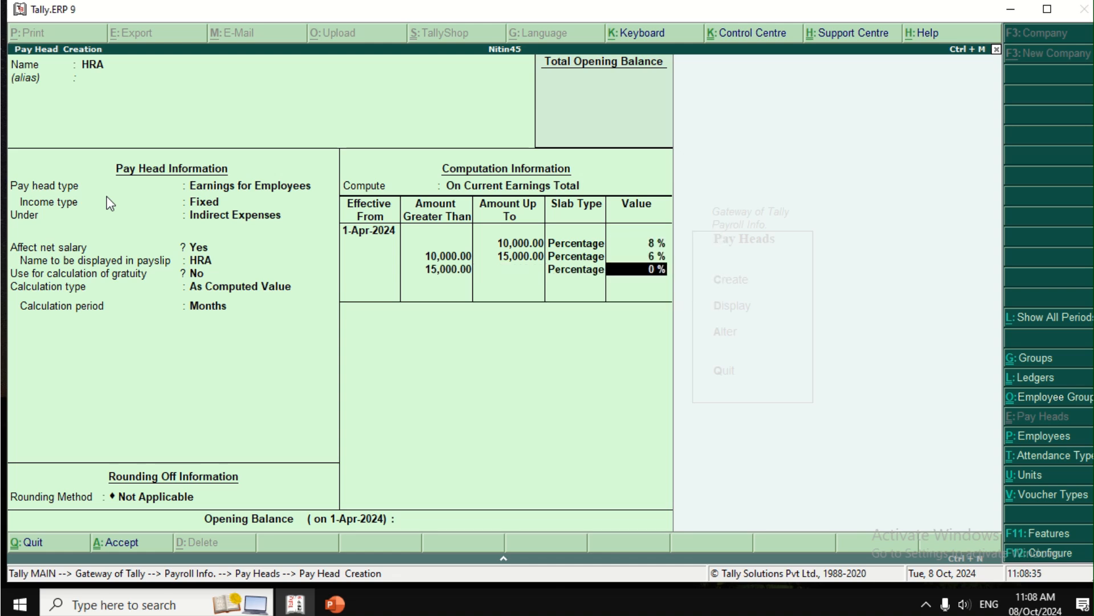
text(5)
key(Return)
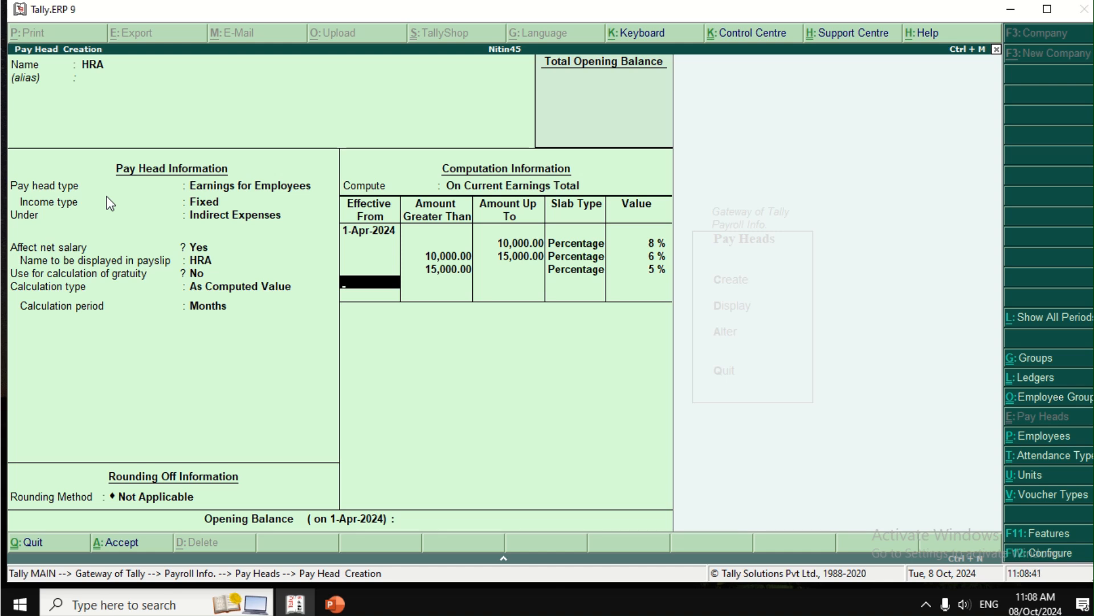
Go back to the HRA slab for amounts up to 10,000 and change its percentage to 10%.
key(BackSpace)
key(BackSpace)
key(BackSpace)
key(BackSpace)
key(BackSpace)
key(BackSpace)
key(BackSpace)
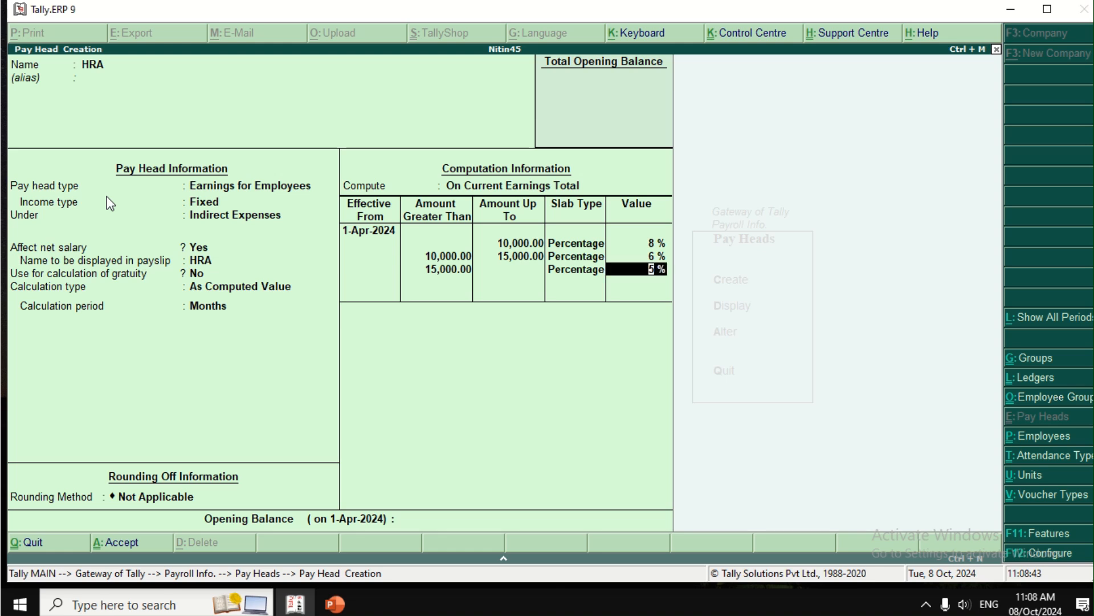
key(BackSpace)
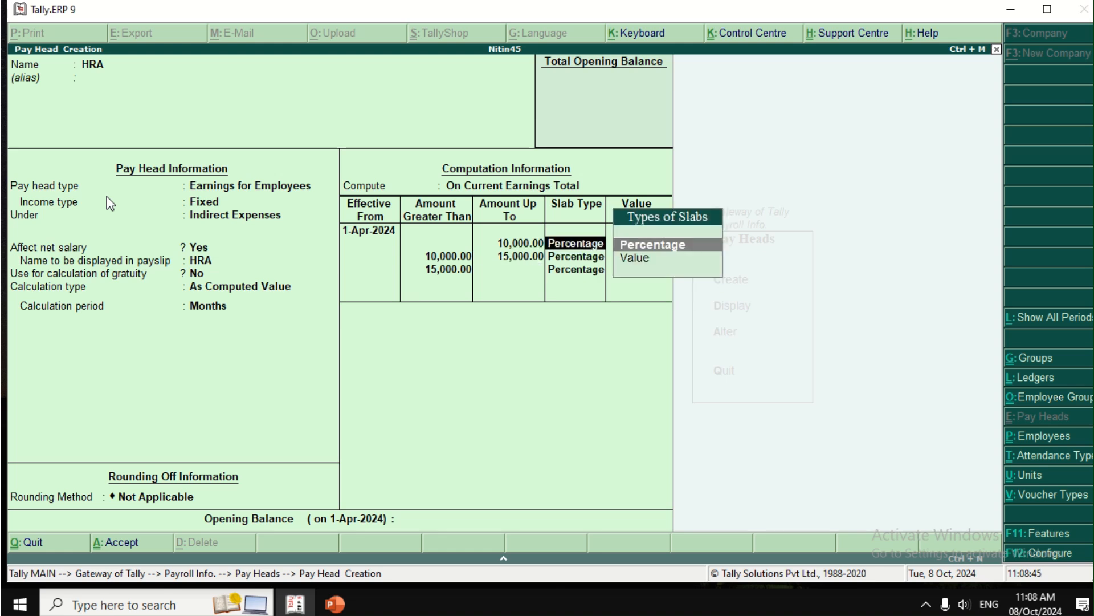
key(Return)
text(10)
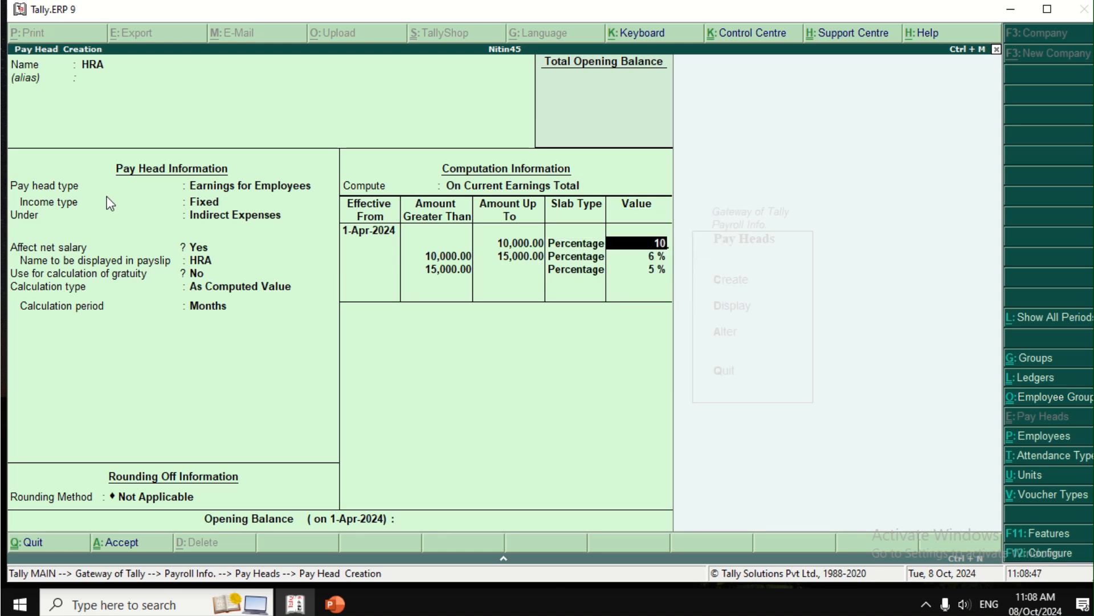
key(Return)
Change the 10,000 to 15,000 slab to 8% and the slab above 15,000 to 6%.
key(Return)
key(Return)
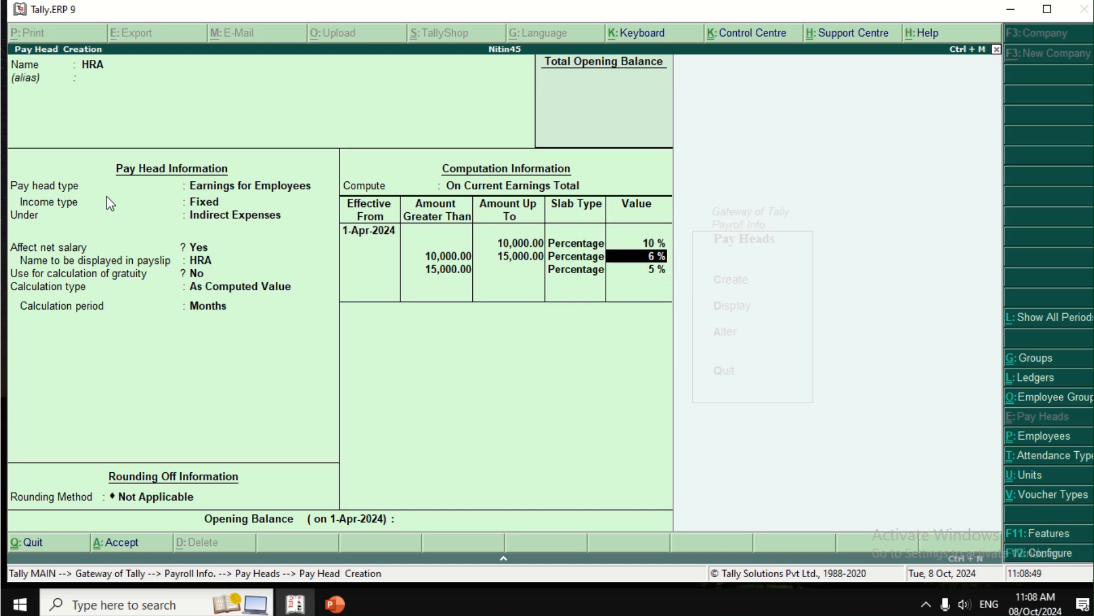
text(8)
key(Return)
key(Return)
key(Return)
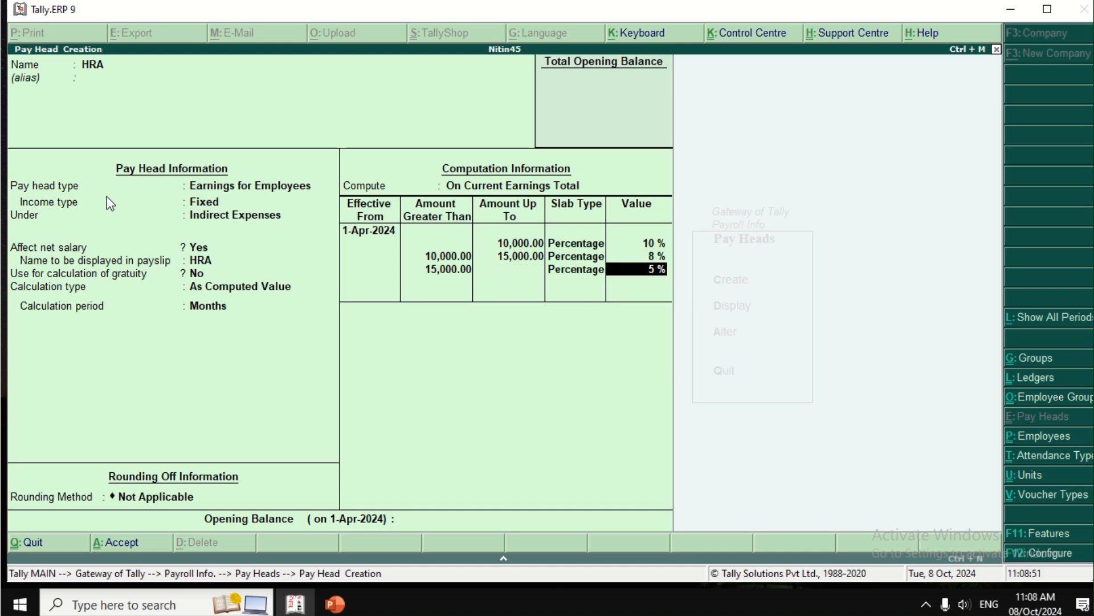
text(6)
key(Return)
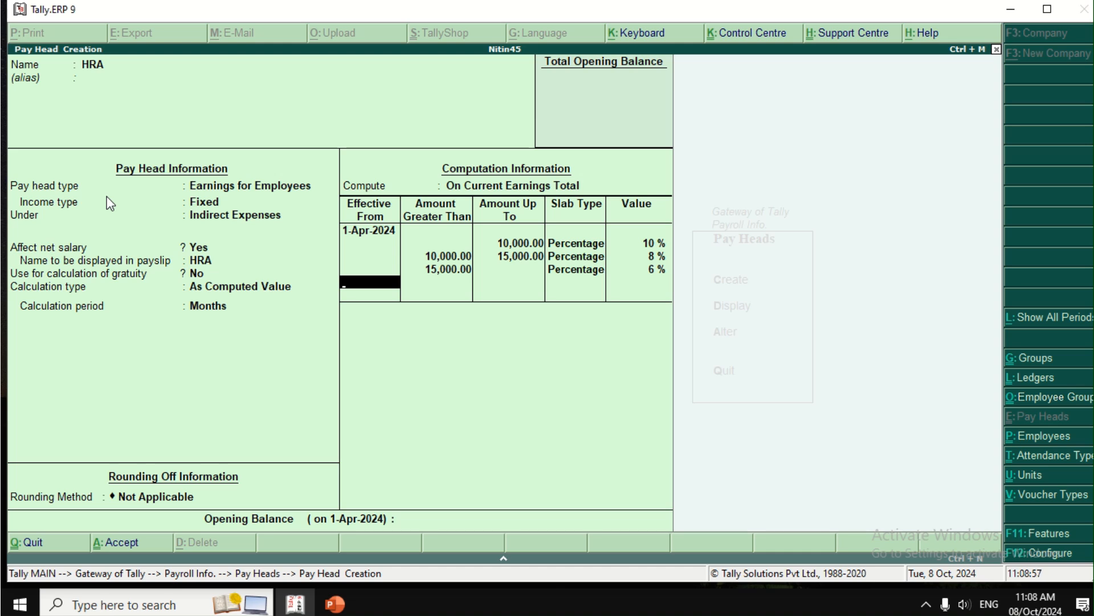
End the HRA slab list, keep rounding Not Applicable, and save the HRA pay head.
key(Return)
key(Return)
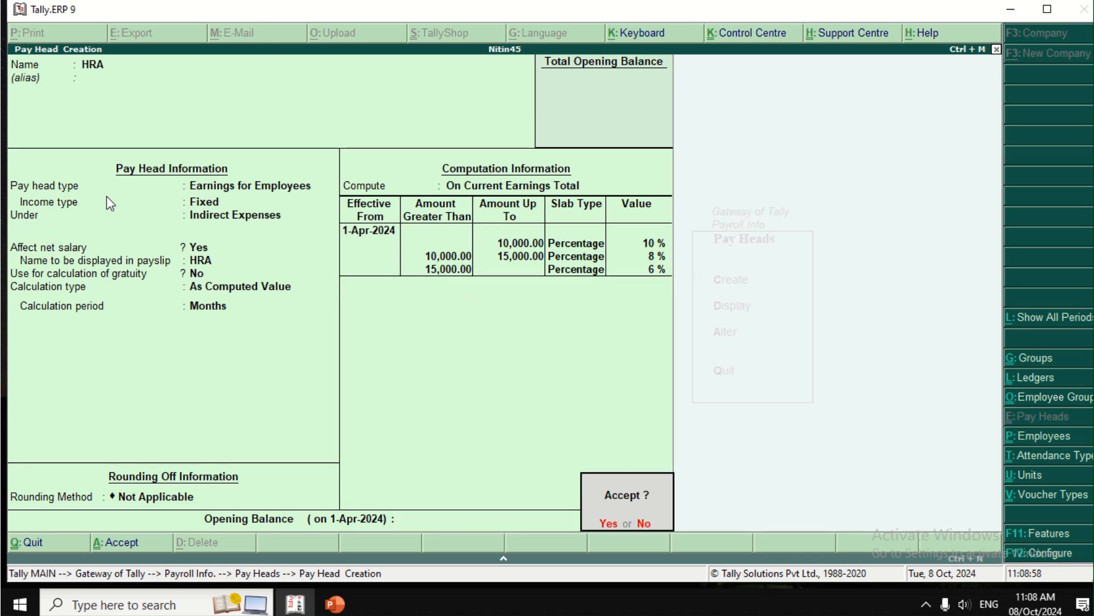
key(Return)
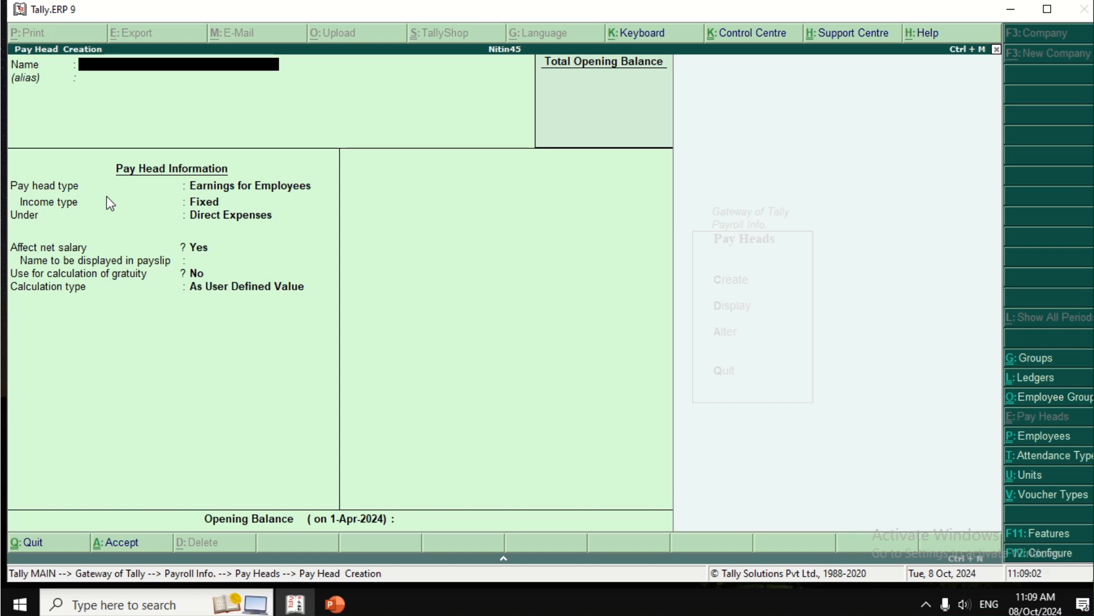
Name the next new pay head PF, without an alias, with type Deductions From Employees.
text(PF)
key(Return)
key(Up)
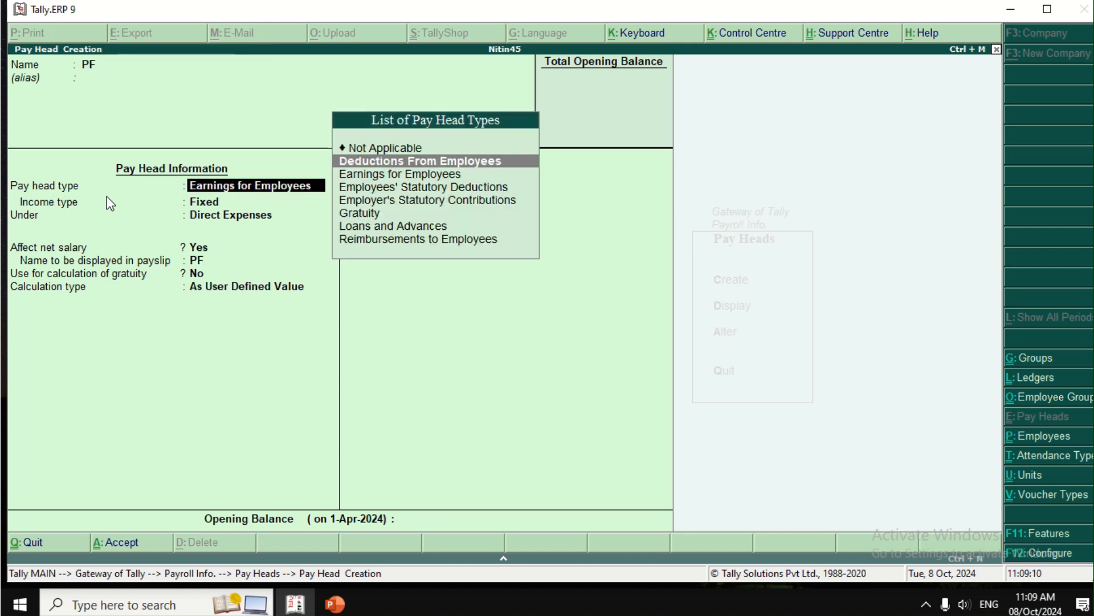
key(Return)
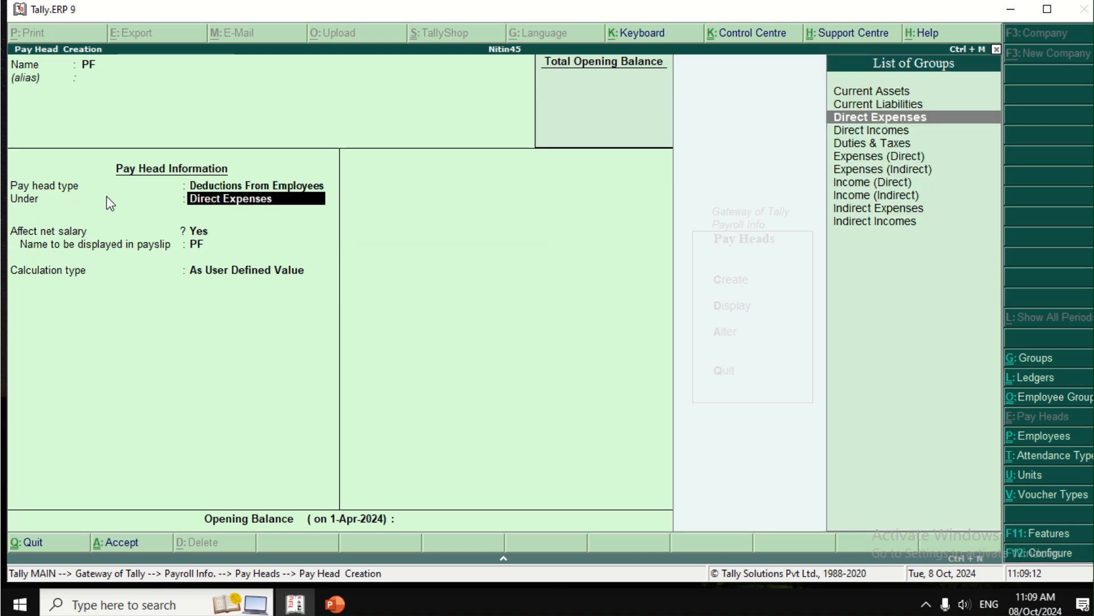
Place PF under Current Liabilities, affecting net salary, with payslip name PF.
key(Up)
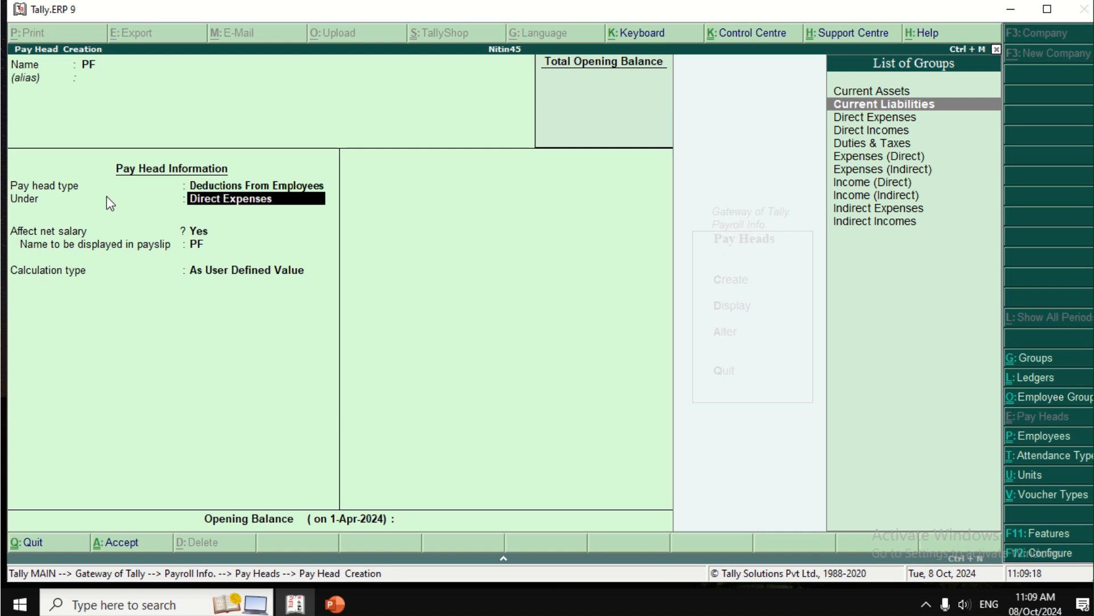
key(Return)
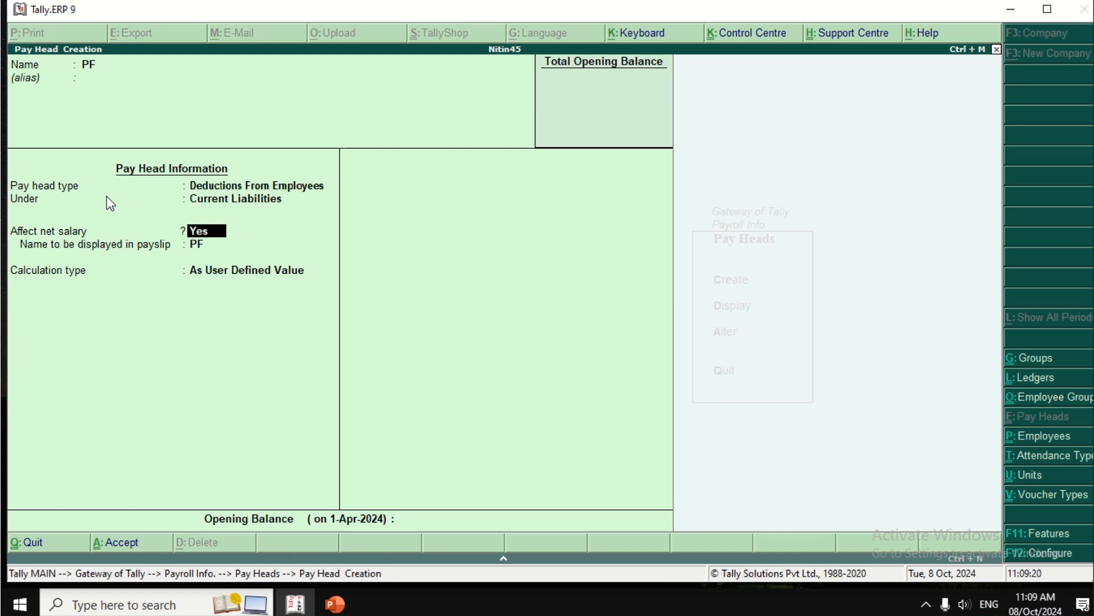
key(Return)
key(Return)
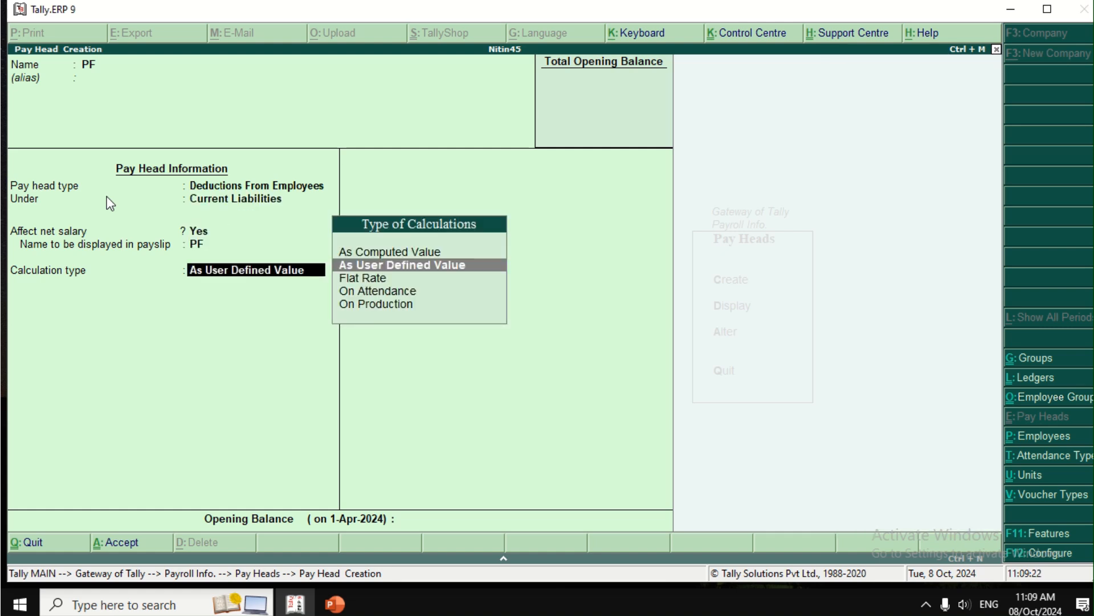
Calculate PF as a Flat Rate per Months, keep rounding Not Applicable, and save the pay head without an opening balance.
key(Down)
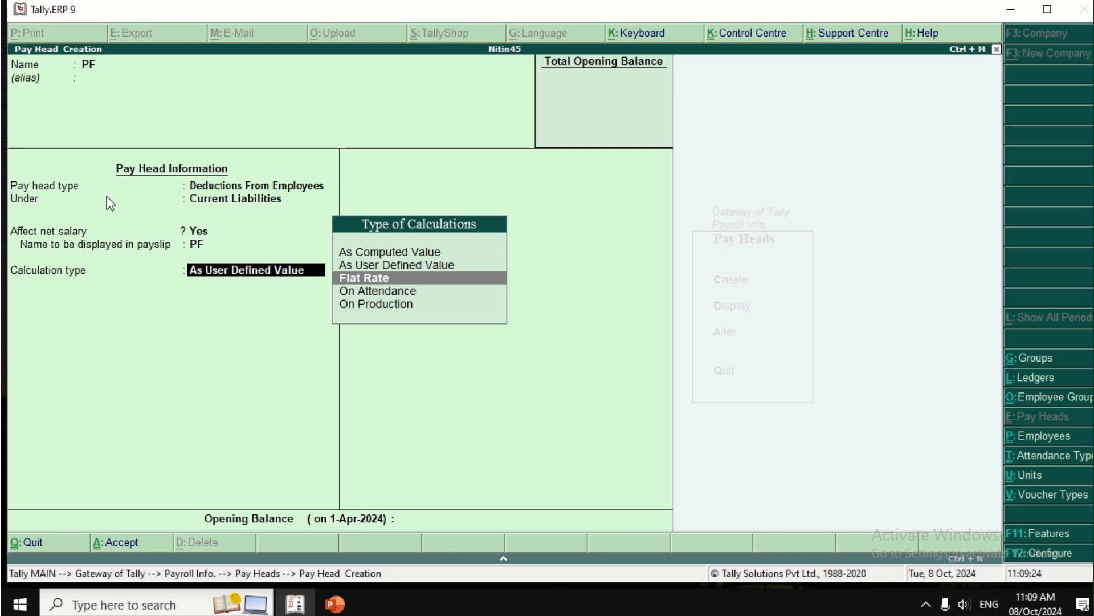
key(Return)
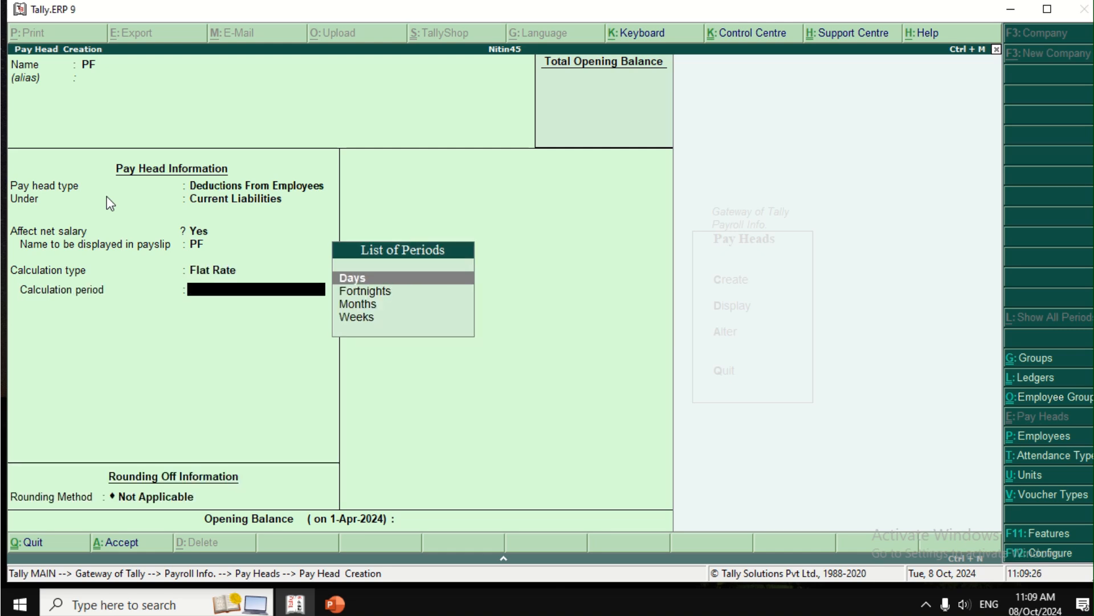
key(Down)
key(Down)
key(Return)
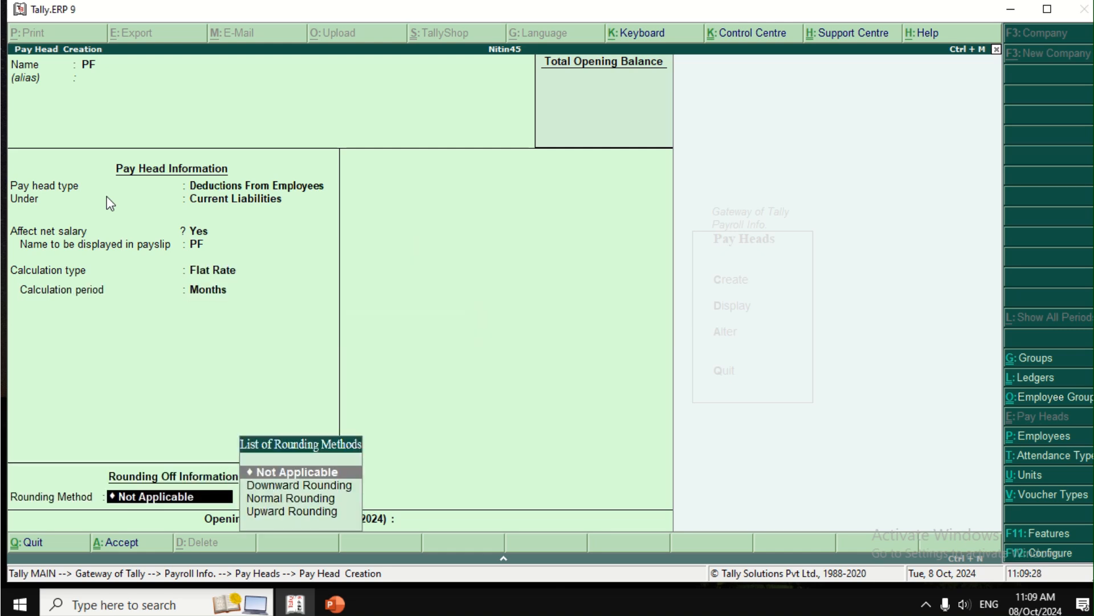
key(Return)
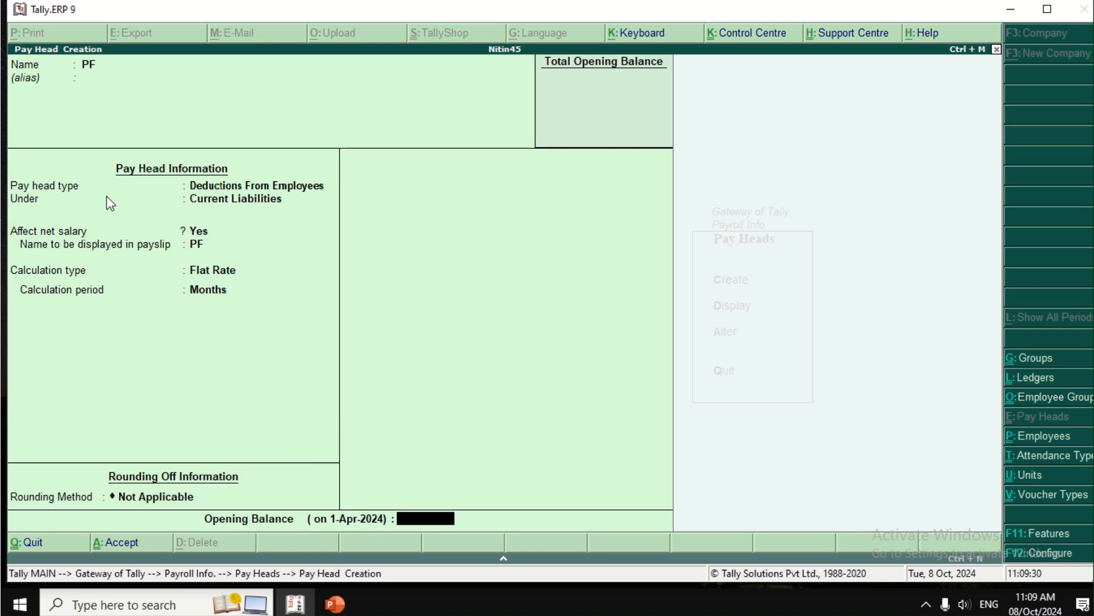
key(Return)
key(Return)
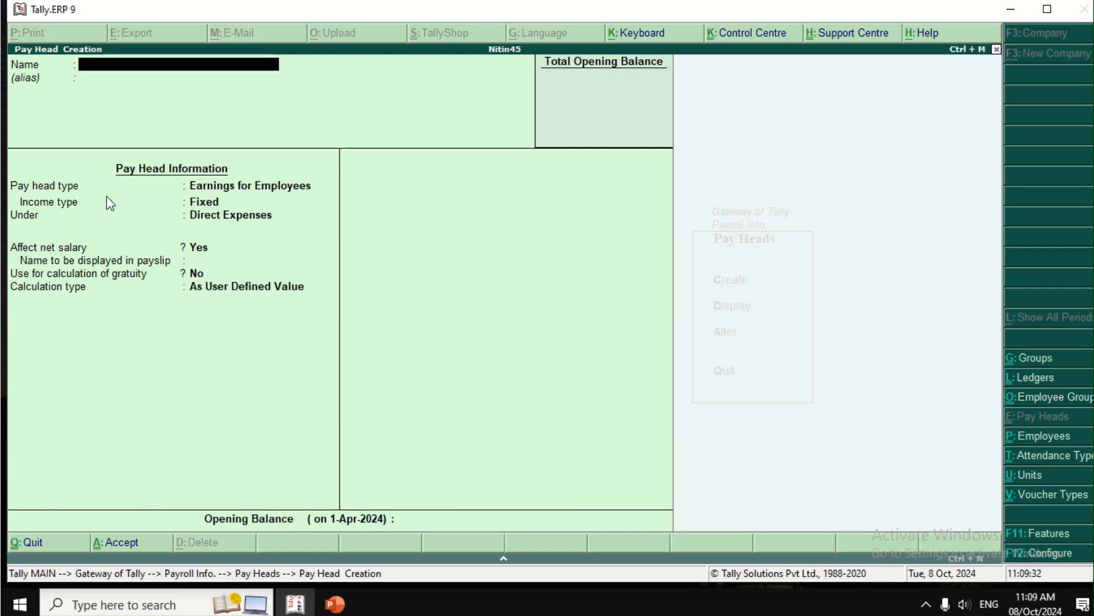
Name the next new pay head ESI, without an alias, with type Deductions From Employees.
text(ESI)
key(Return)
key(Return)
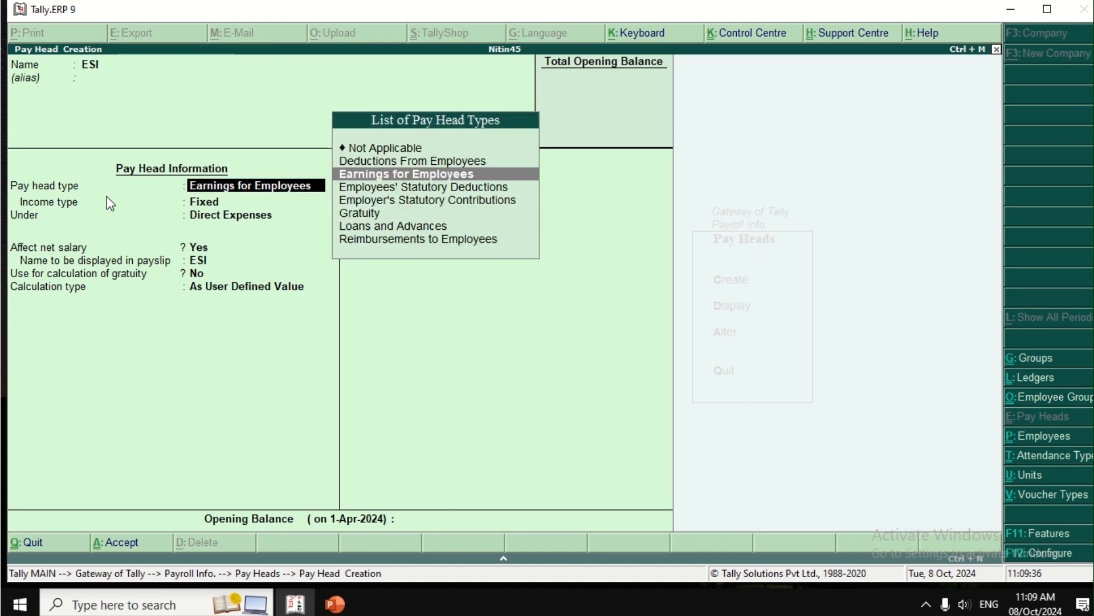
key(Up)
key(Return)
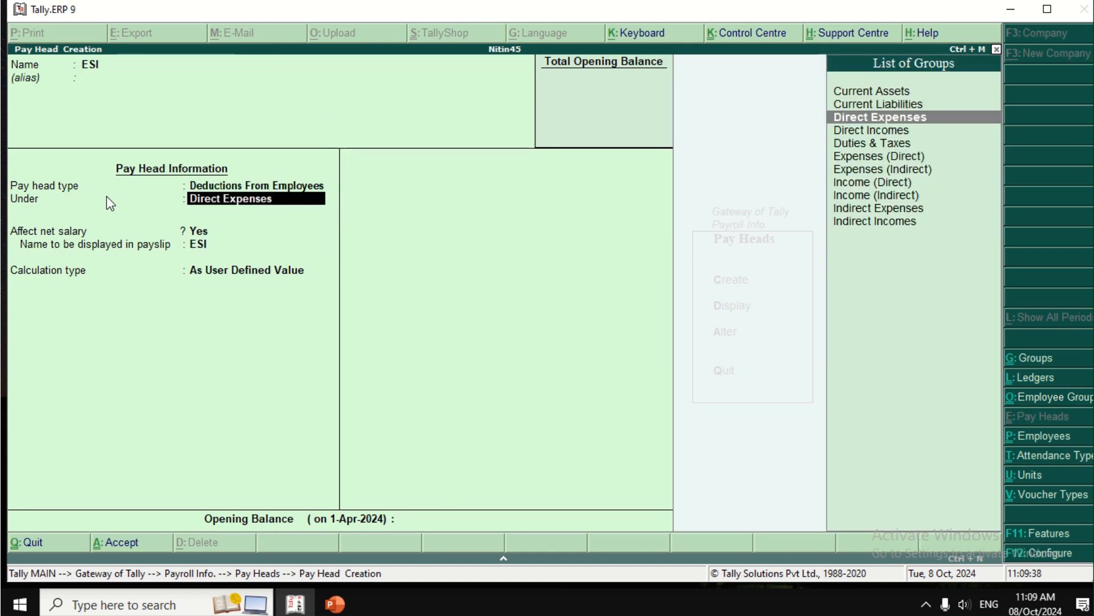
Place ESI under Current Liabilities, affecting net salary, with payslip name ESI.
key(Up)
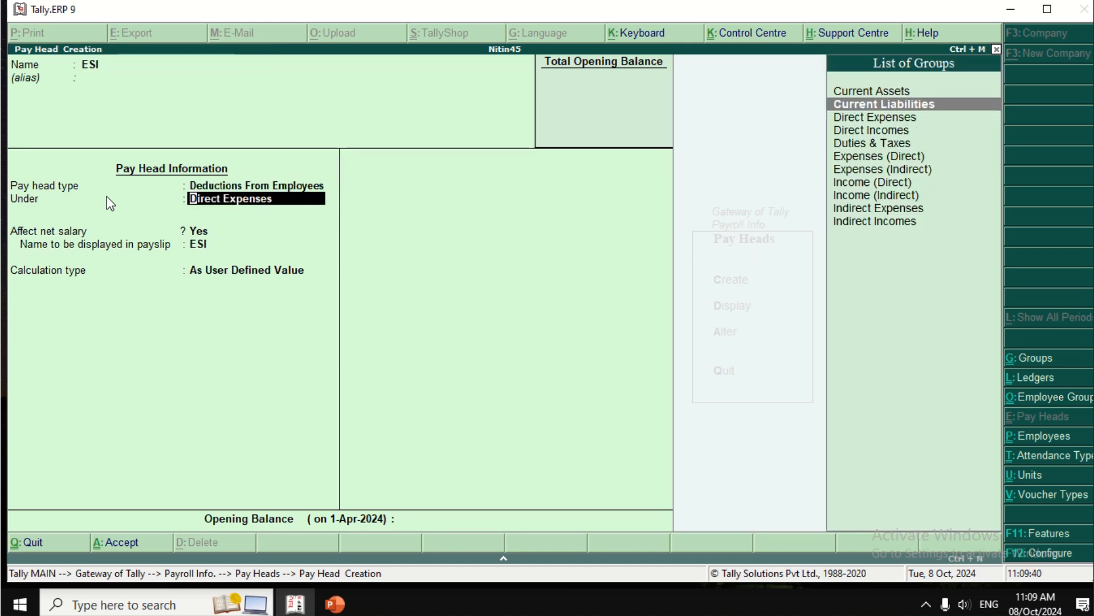
key(Return)
key(Return)
key(Return)
Calculate ESI As Computed Value per Months without rounding, computed On Current Earnings Total.
key(Up)
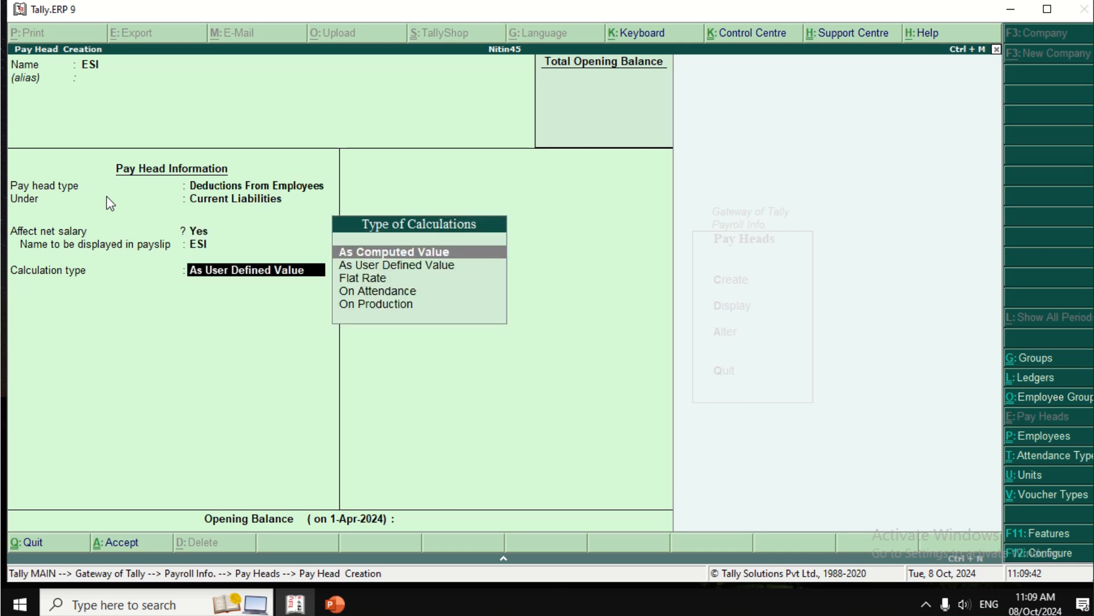
key(Return)
key(Return)
key(Return)
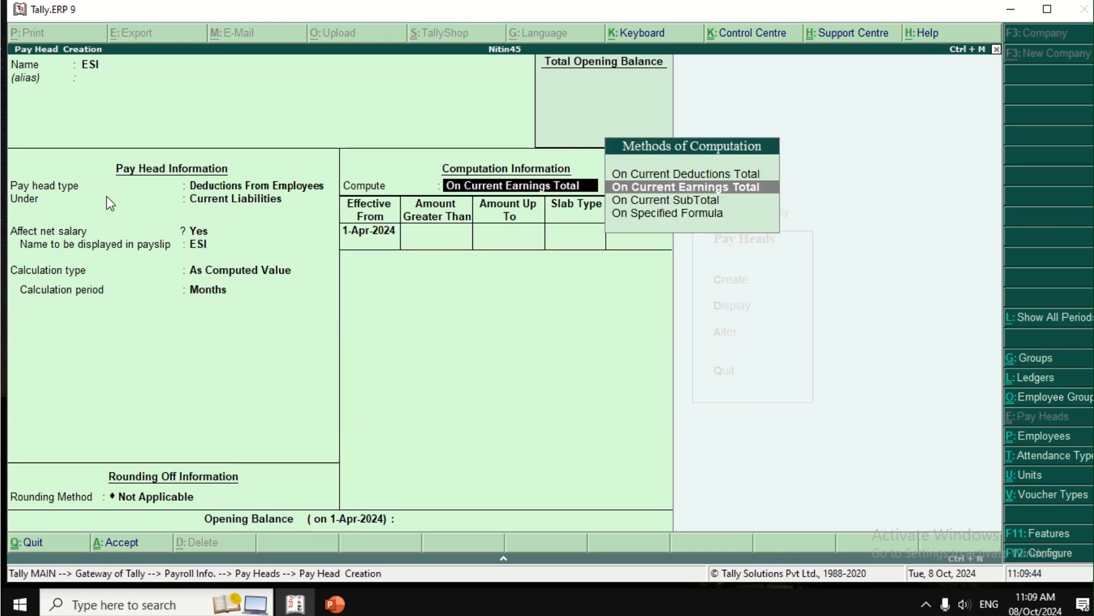
key(Return)
Add an ESI slab effective 1-Apr-2024 for amounts up to 10,000 at 5 percent.
key(Return)
text(10000)
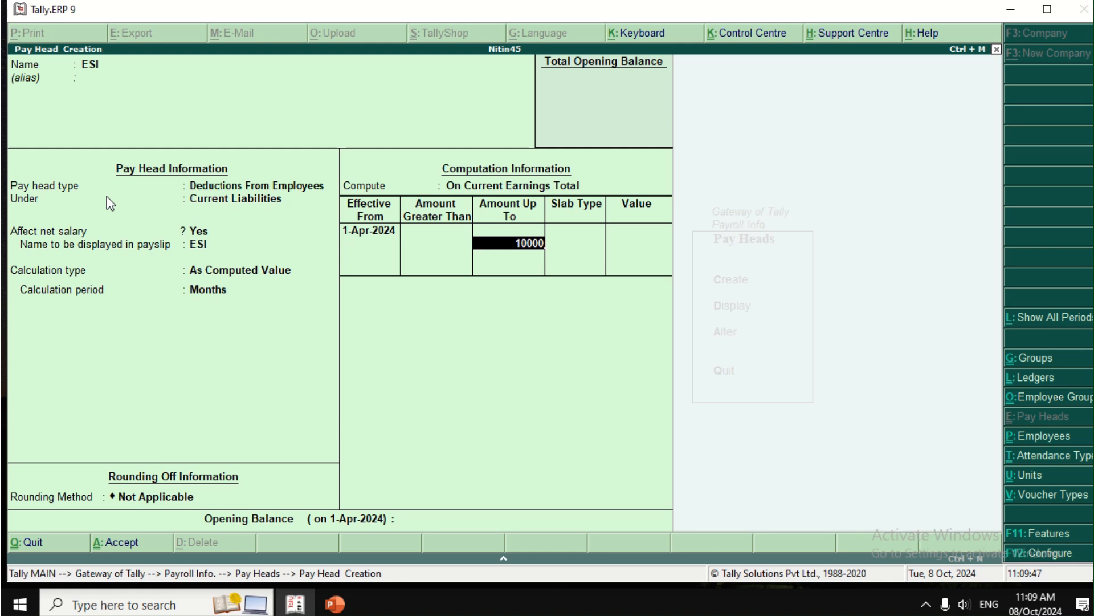
key(Return)
key(Return)
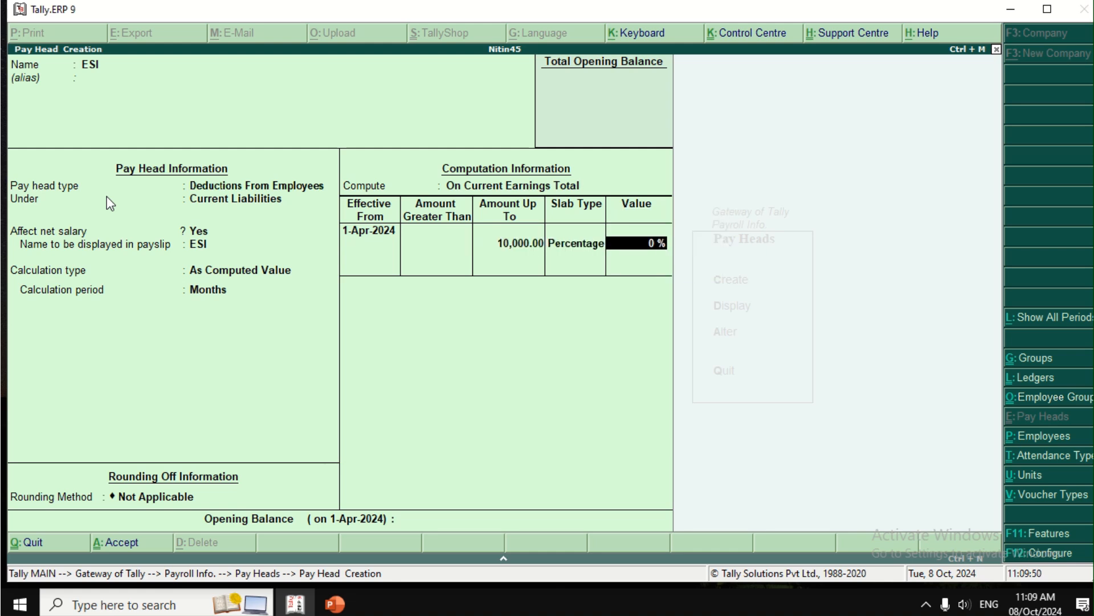
text(5)
key(Return)
Add ESI percentage slabs of 4% for 10,000 to 15,000 and 3% above 15,000.
text(15000)
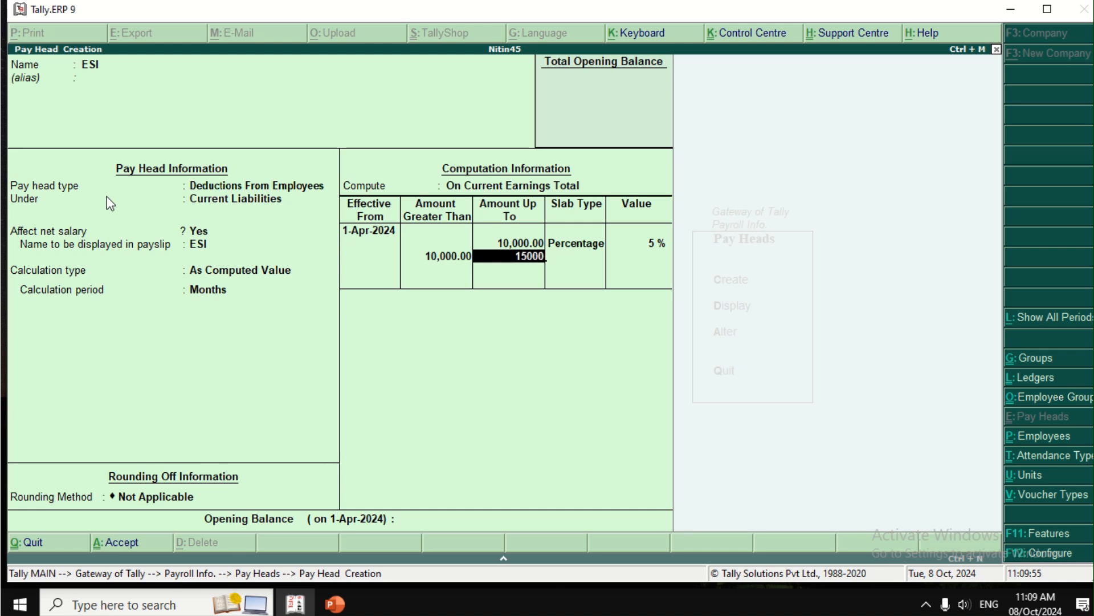
key(Return)
key(Return)
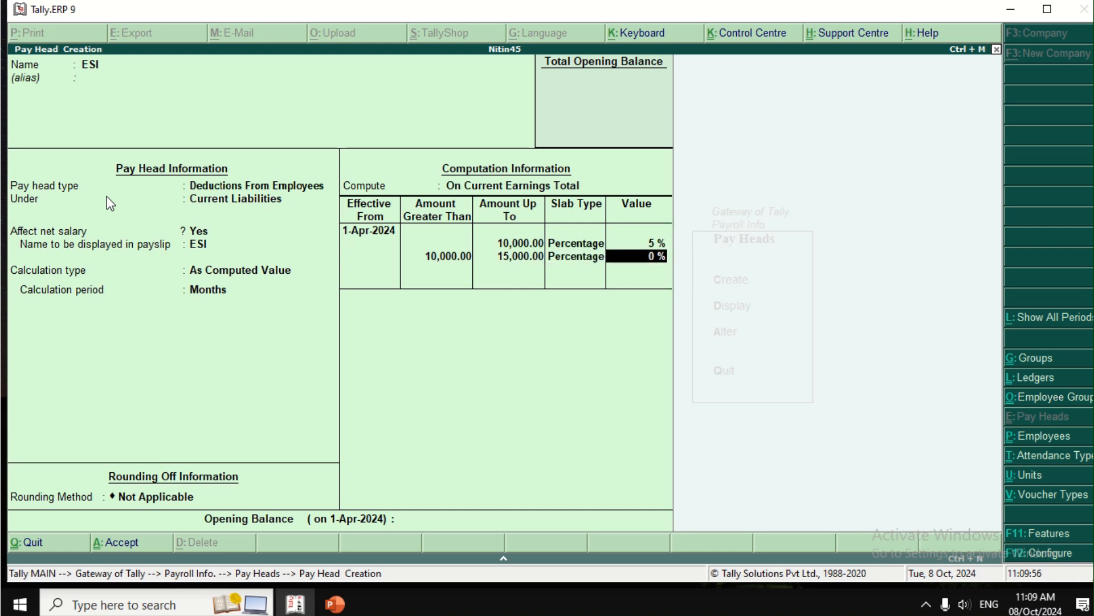
text(4)
key(Return)
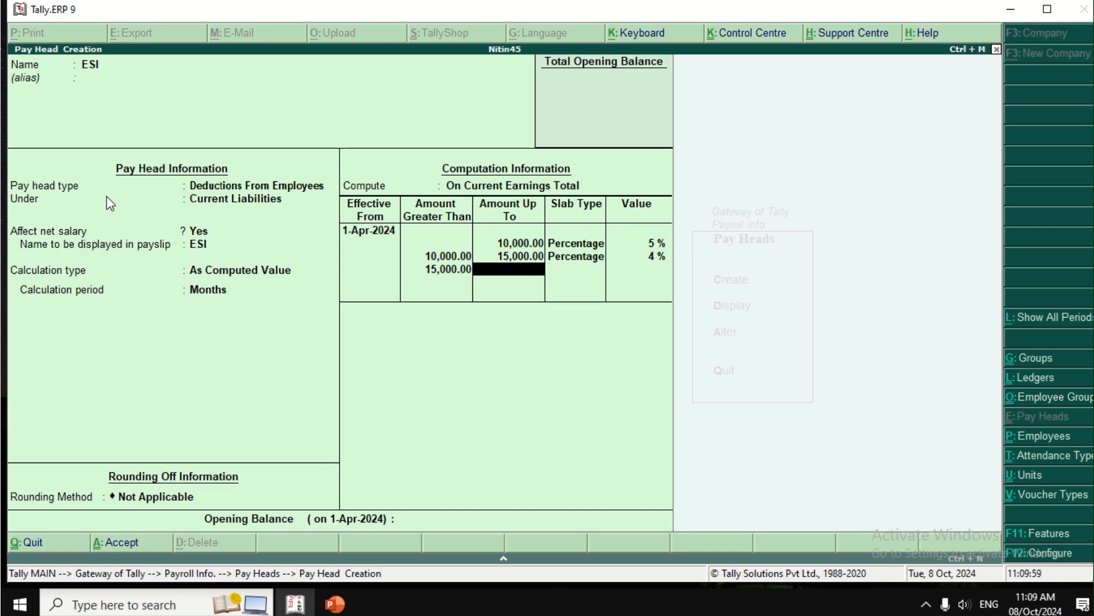
key(Return)
key(Return)
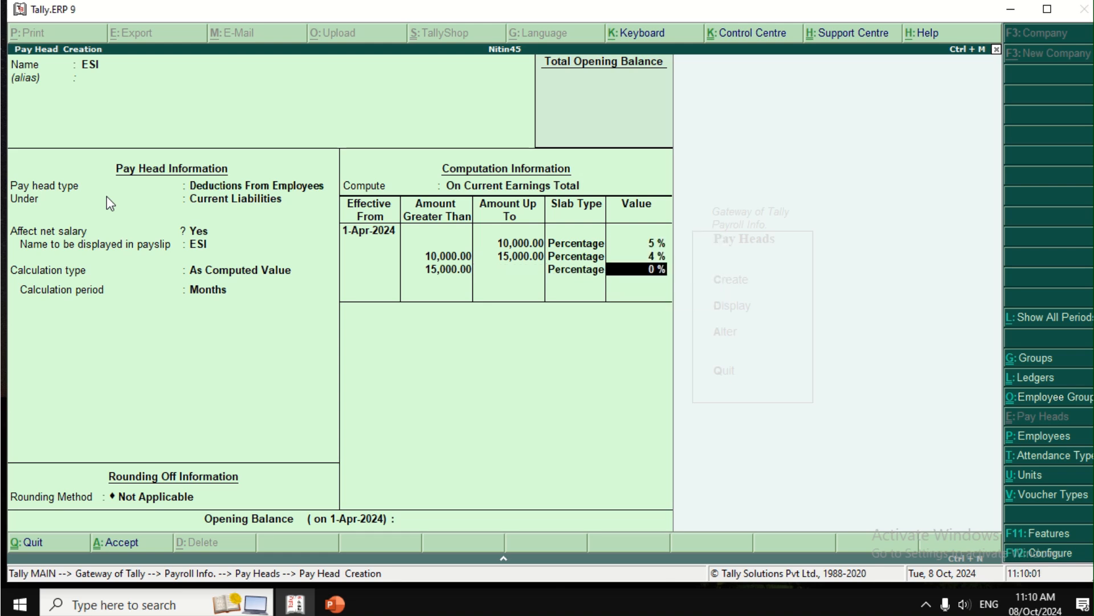
text(3)
key(Return)
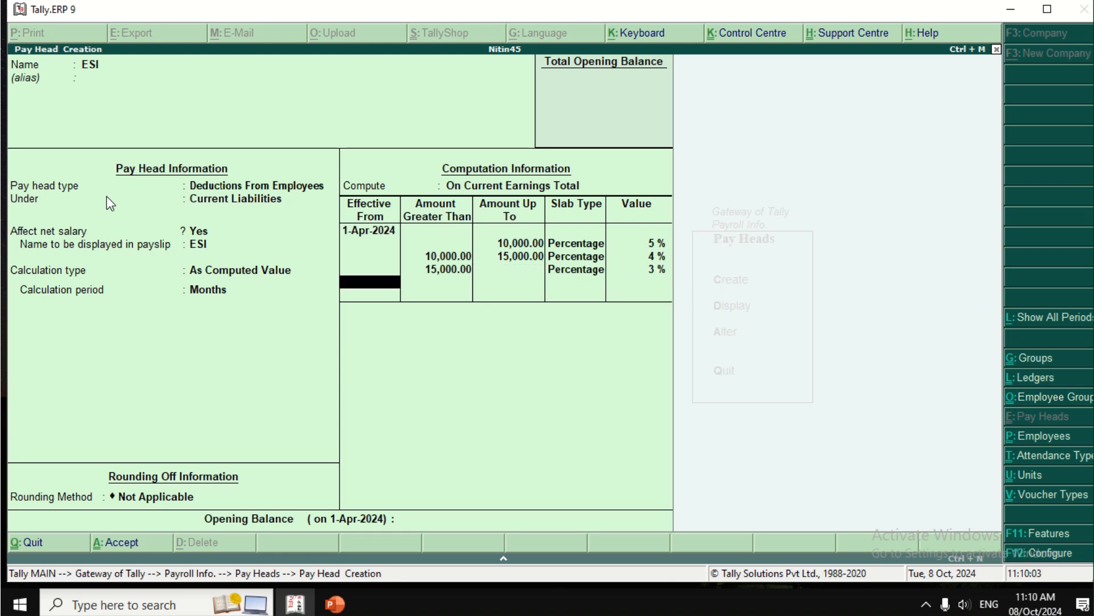
End the ESI slab list and save the pay head without an opening balance.
key(Return)
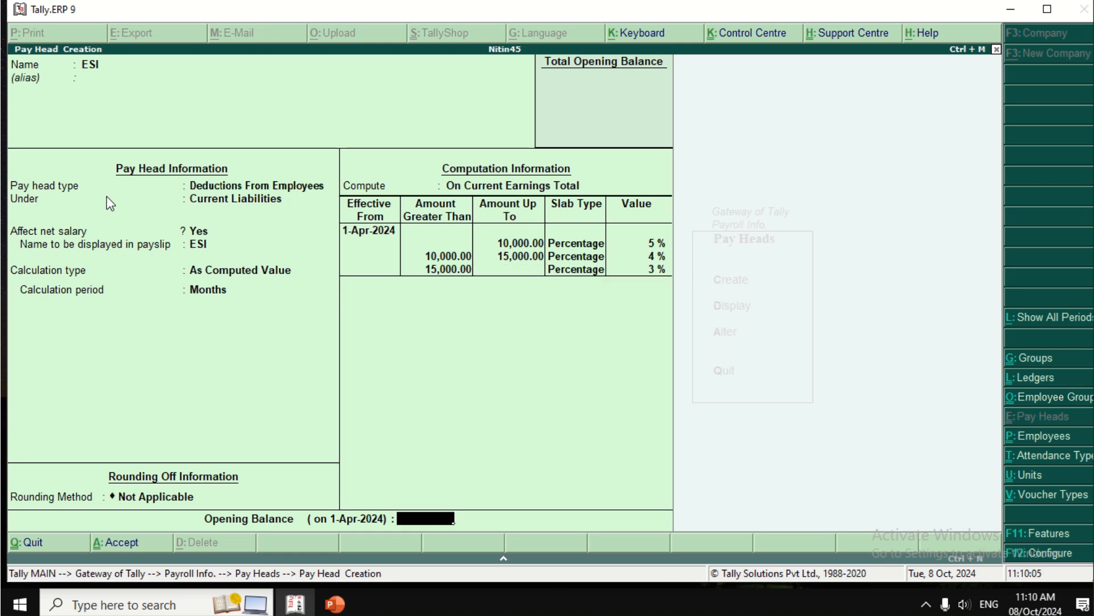
key(Return)
key(Return)
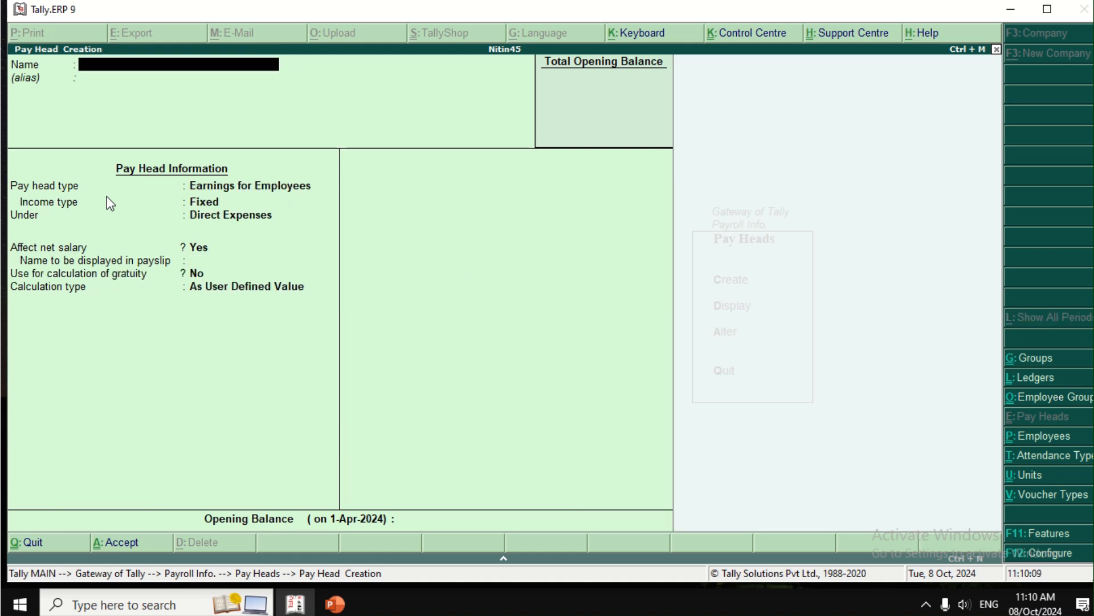
Leave pay head creation and review the list of existing pay heads.
key(Escape)
key(Down)
key(Return)
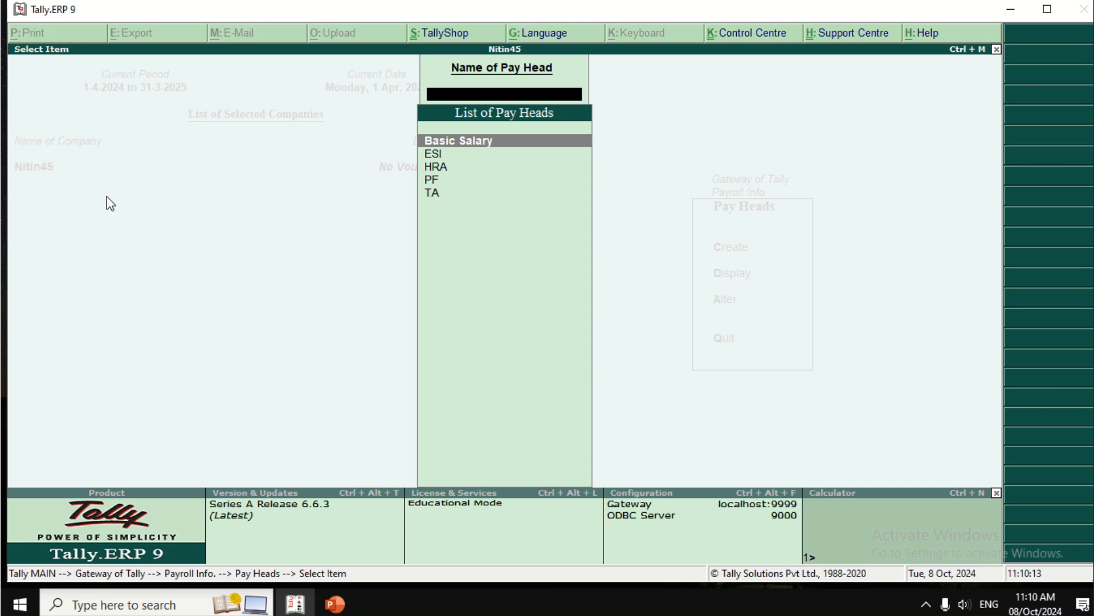
key(Down)
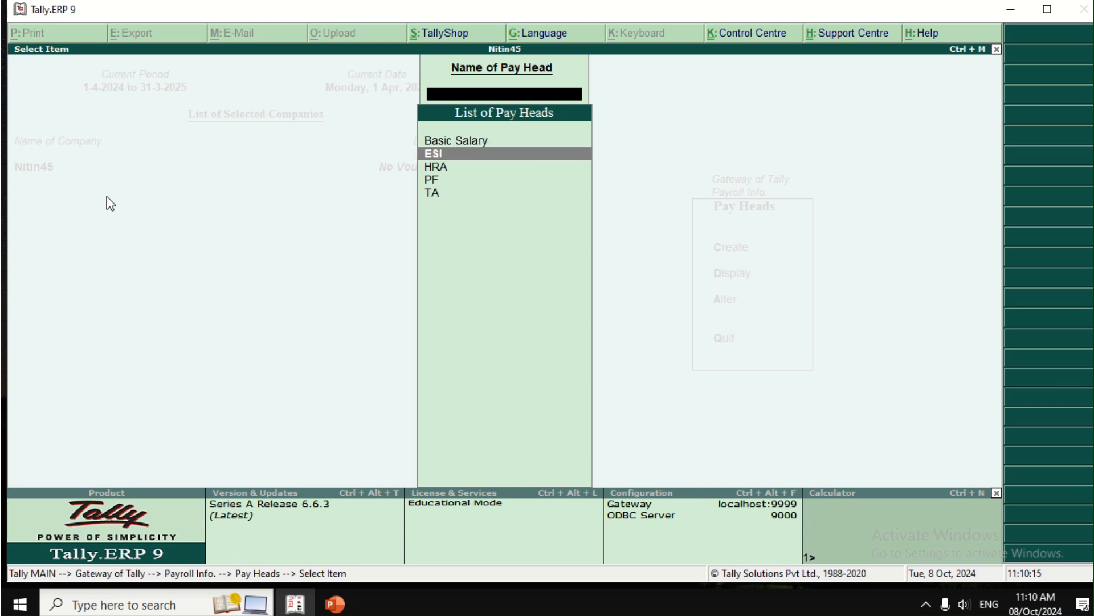
key(Down)
key(Up)
key(Down)
key(Down)
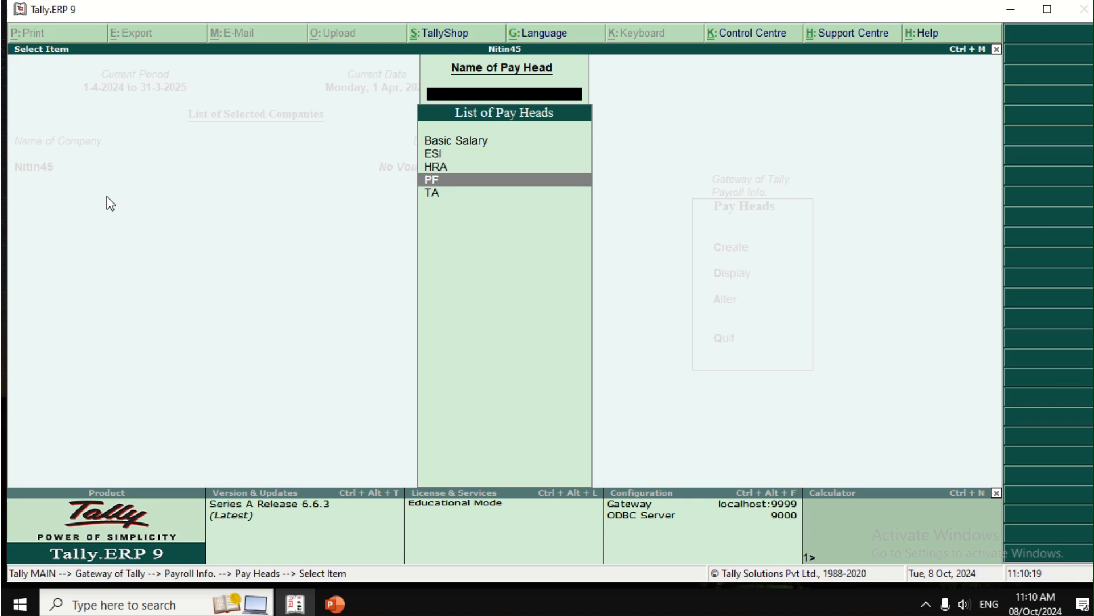
key(Down)
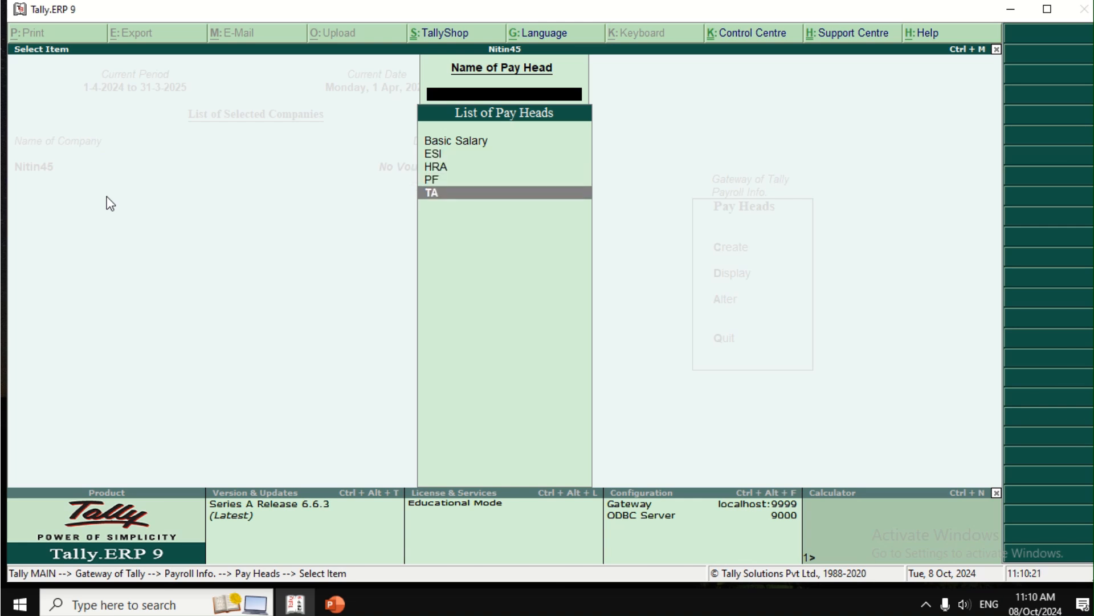
key(Escape)
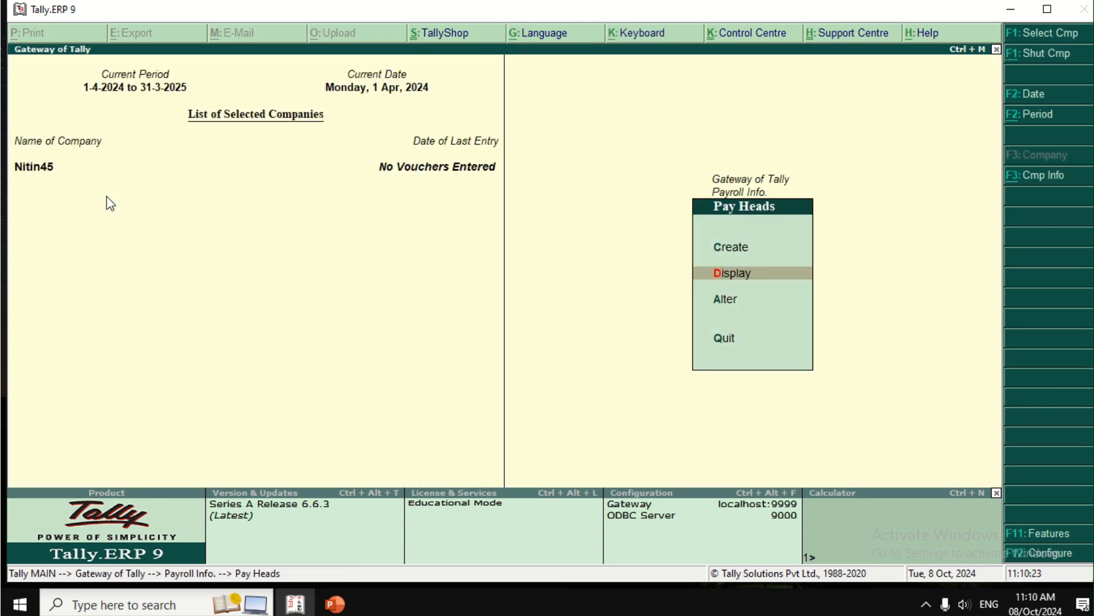
Leave the pay heads and start defining Salary Details in Payroll Info.
key(Escape)
key(Down)
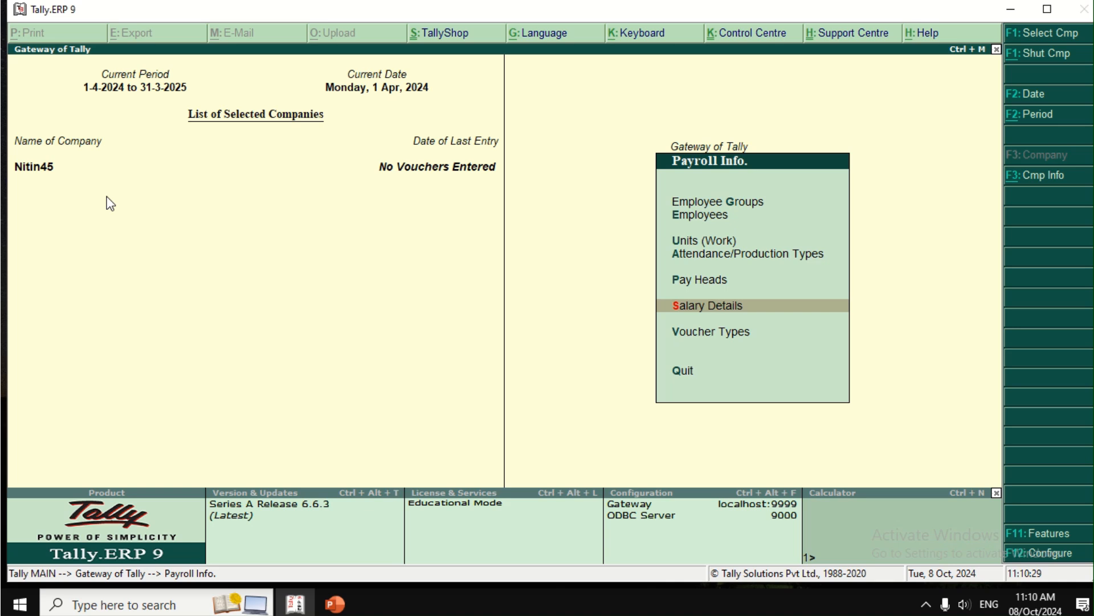
key(Return)
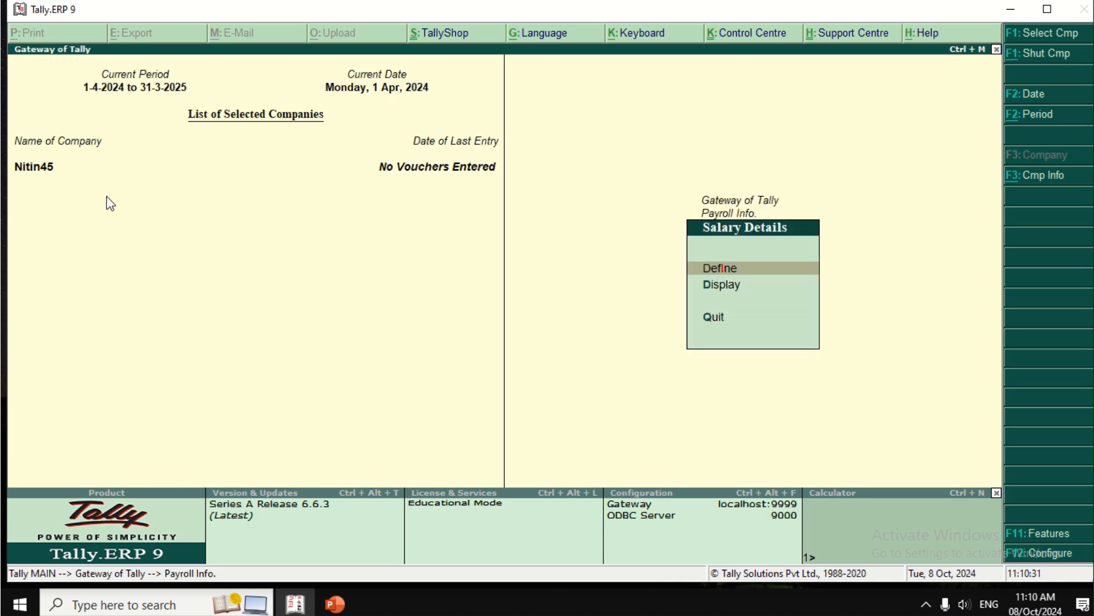
key(Return)
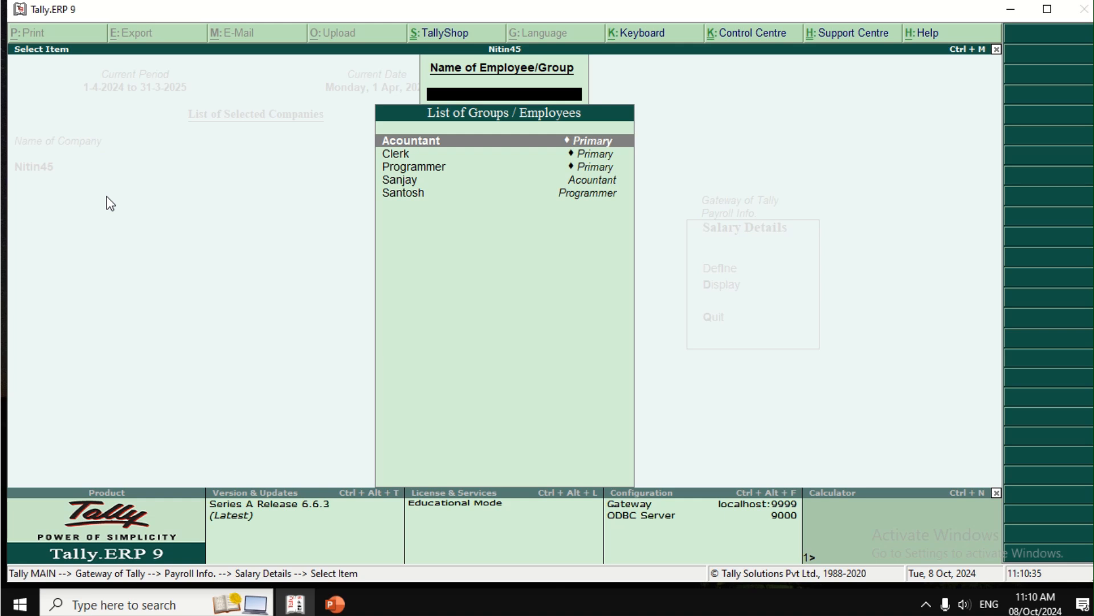
key(Down)
key(Down)
key(Down)
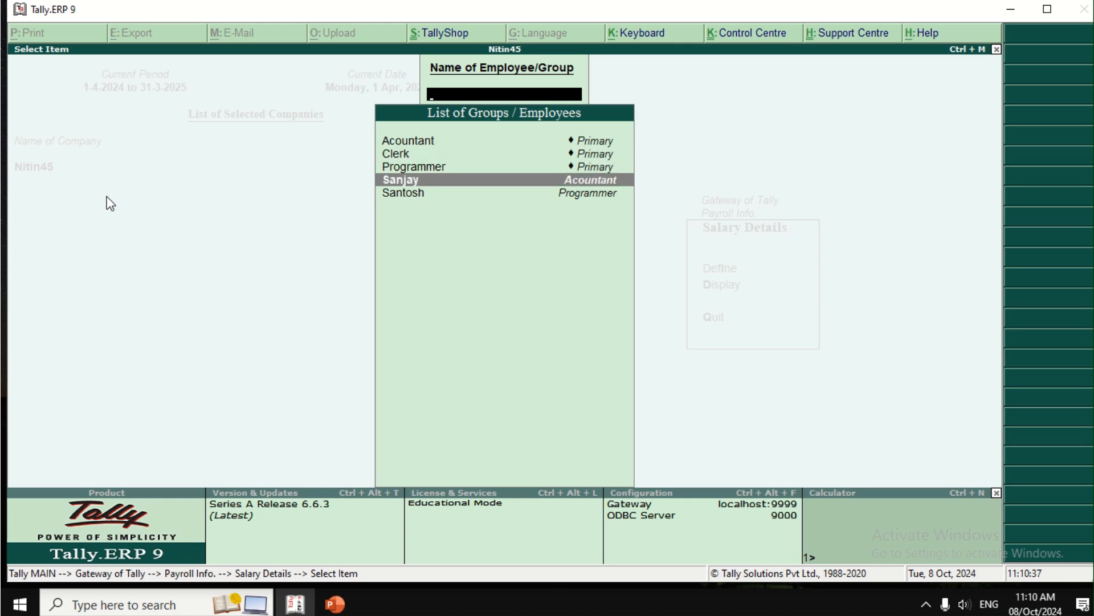
key(Up)
key(Up)
key(Up)
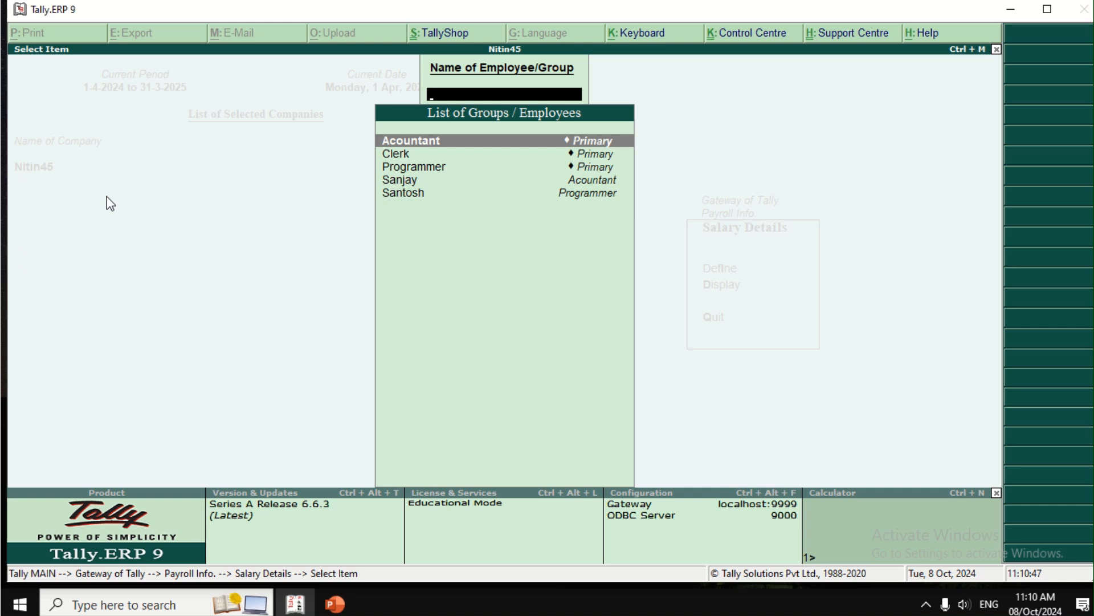
Open the salary details of the employee in the Acountant group and make them effective from 1-Apr-2024.
key(Down)
key(Down)
key(Down)
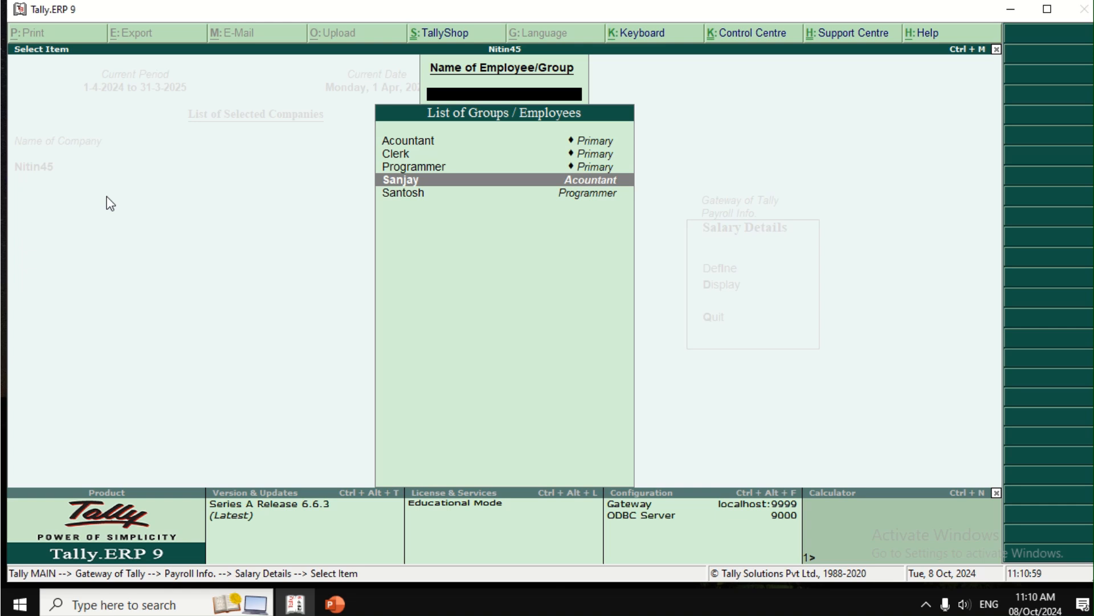
key(Return)
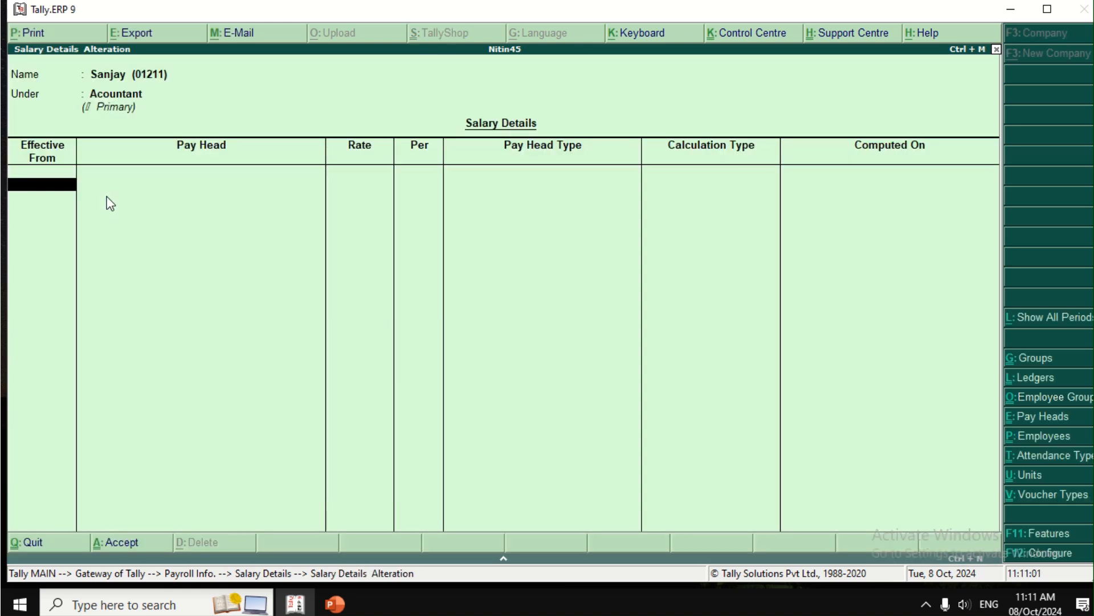
text(1)
key(Return)
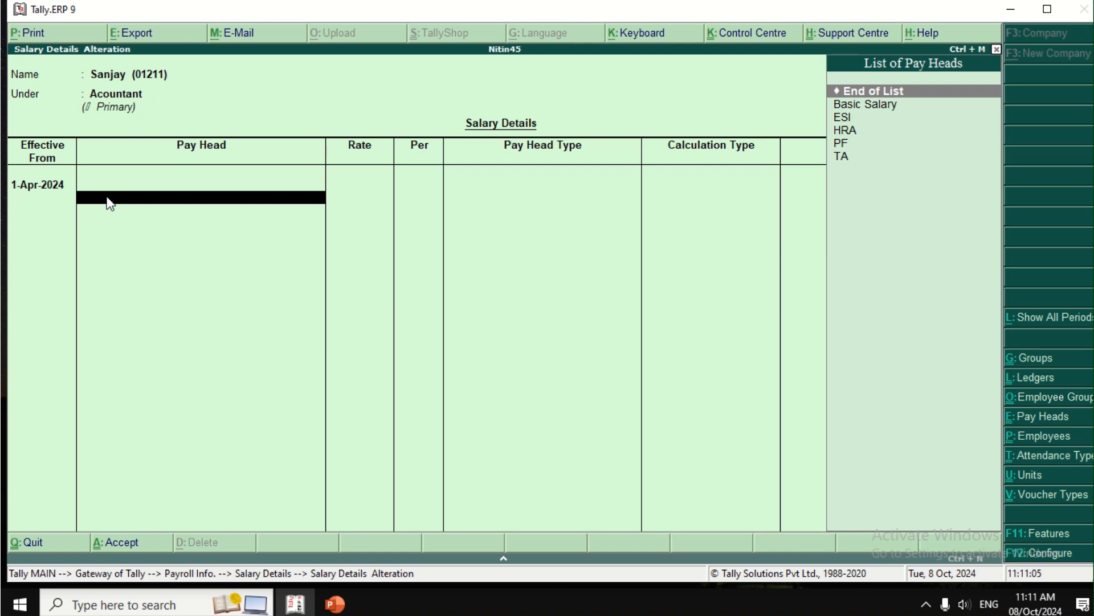
Add the Basic Salary pay head at a rate of 18,000 and the ESI pay head to the employee's salary details.
key(Down)
key(Return)
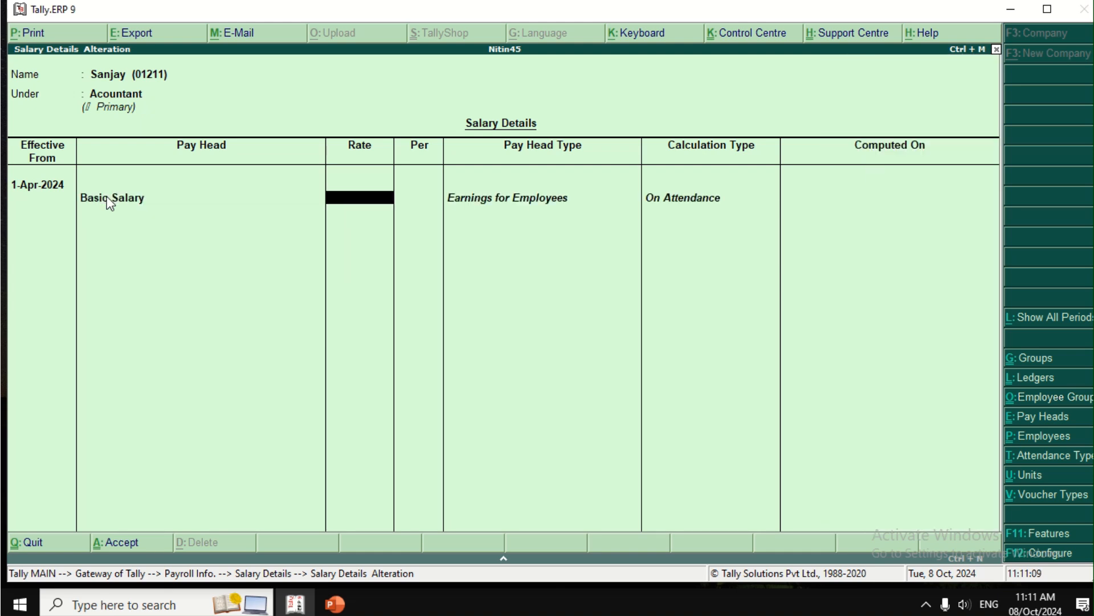
text(18000)
key(Return)
key(Down)
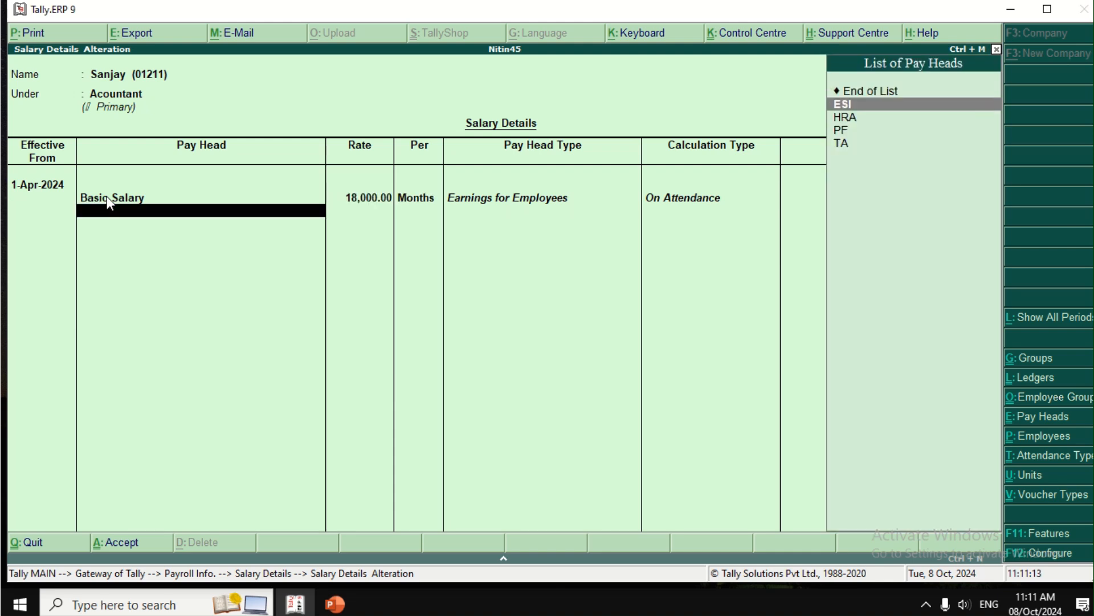
key(Return)
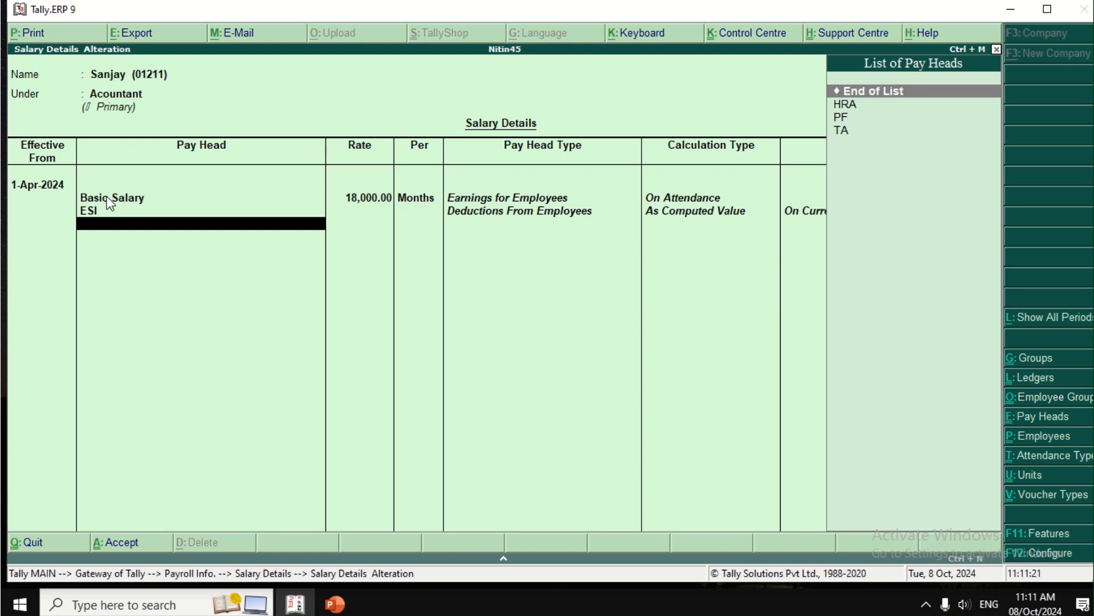
Add the HRA pay head and the PF pay head at a rate of 2,300 to the Acountant employee's salary details.
key(Down)
key(Return)
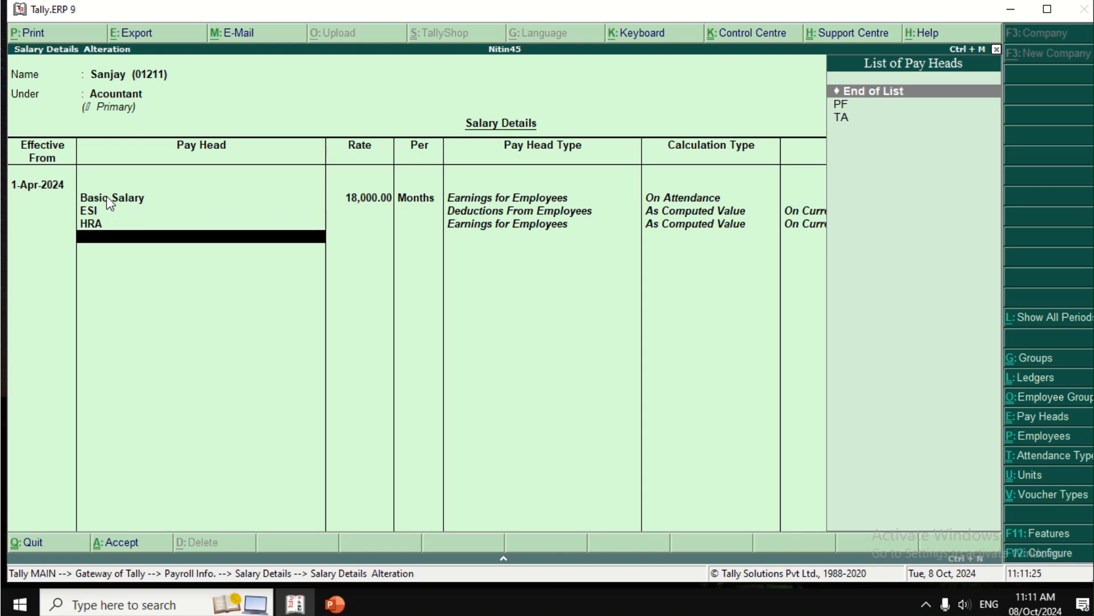
key(Down)
key(Return)
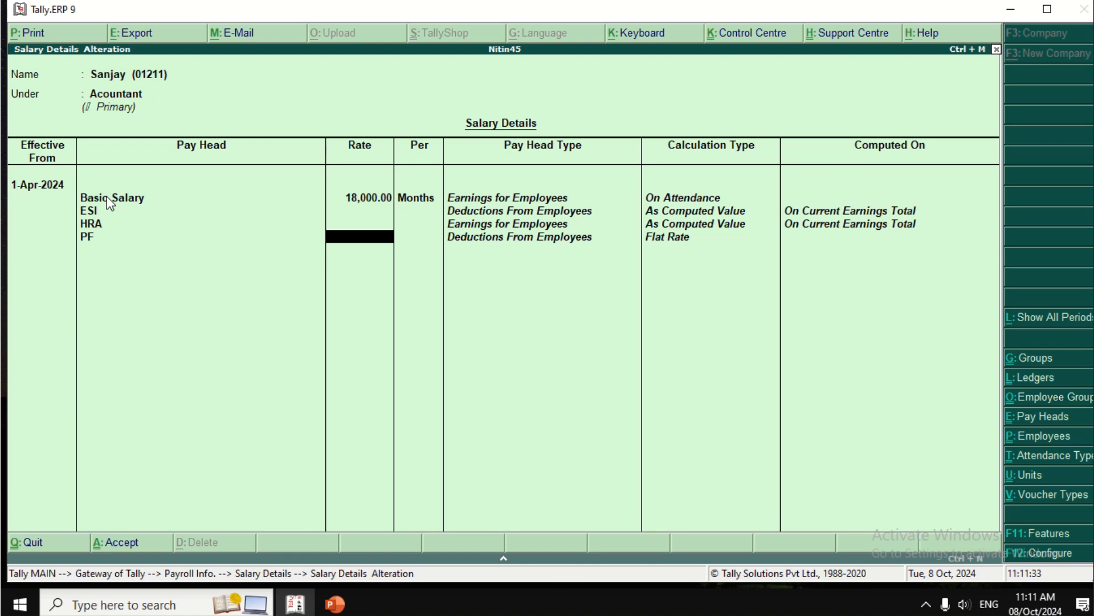
text(2300)
key(Return)
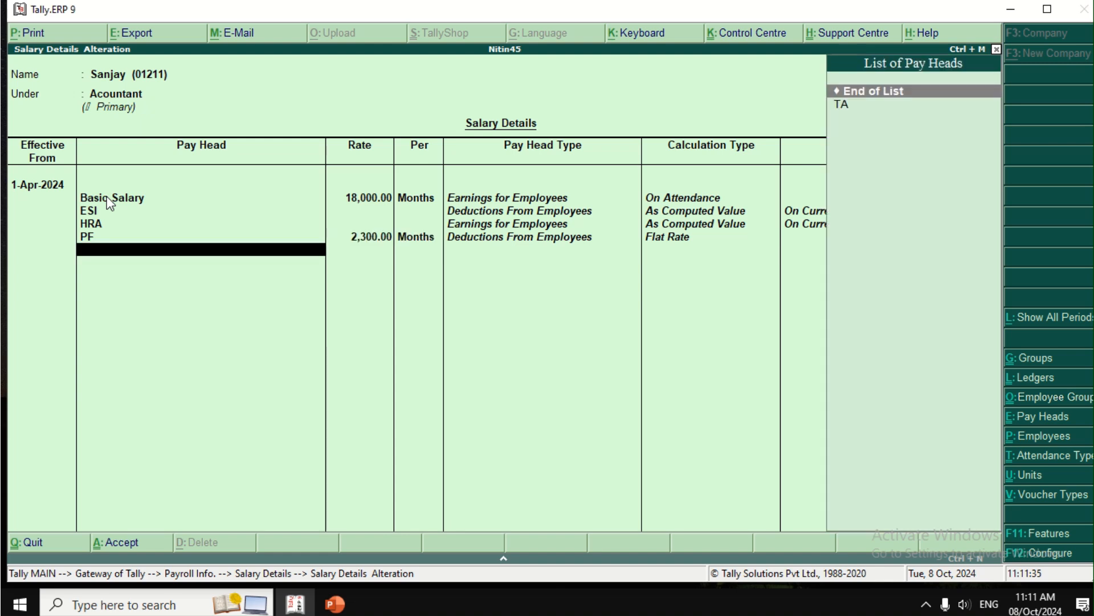
Add the TA pay head at a rate of 1,800 and save the Acountant employee's salary details.
key(Down)
key(Return)
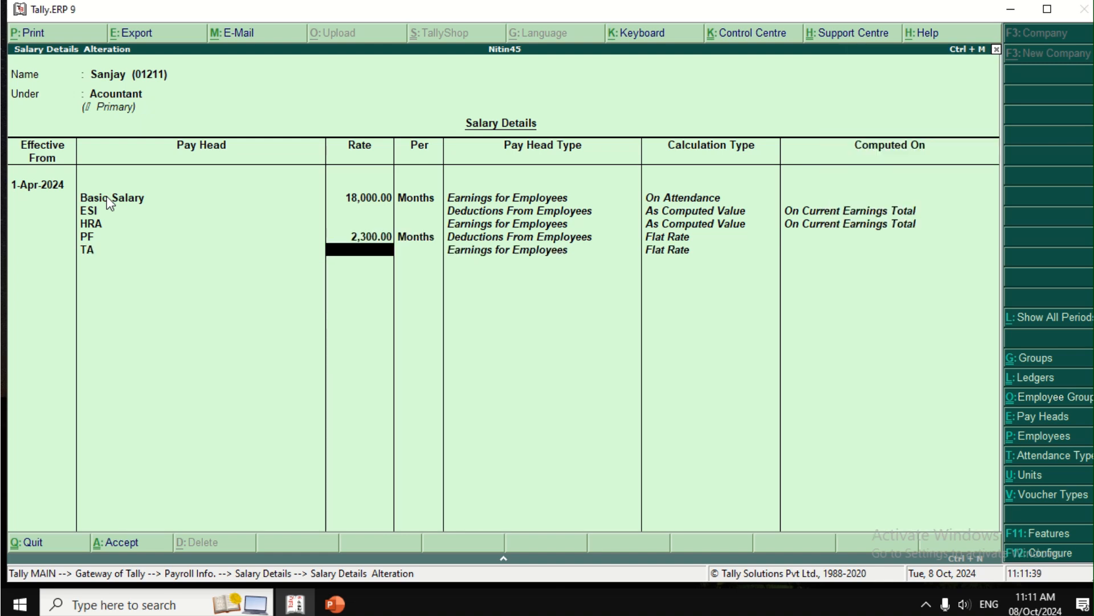
text(1,8)
text(00)
key(Return)
key(Return)
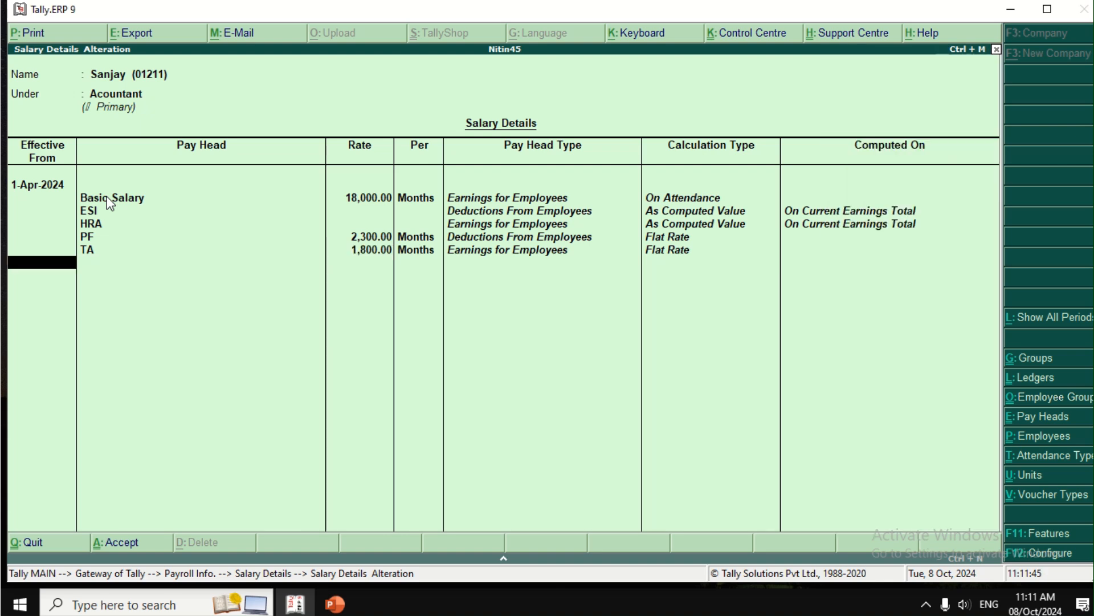
key(Return)
key(Return)
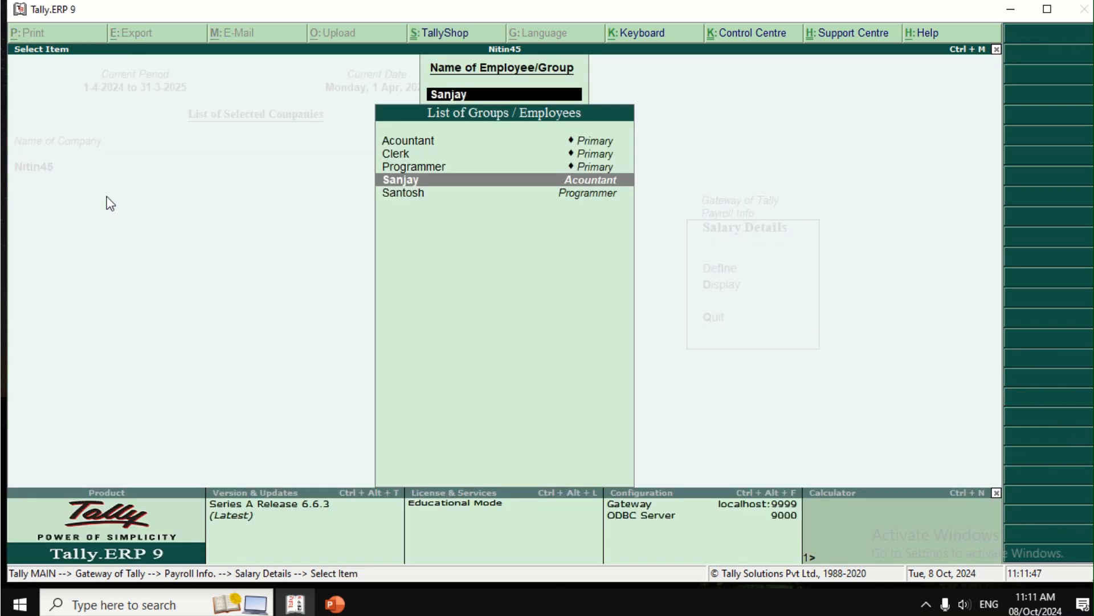
Open the salary details of the employee in the Programmer group and make them effective from 1-Apr-2024.
key(Return)
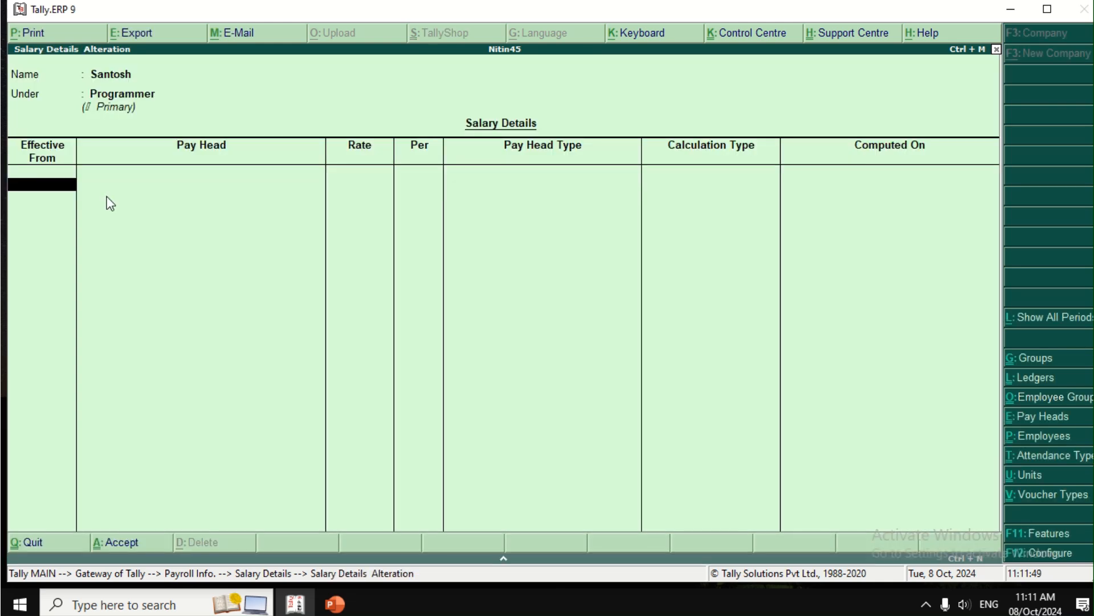
text(1)
key(Return)
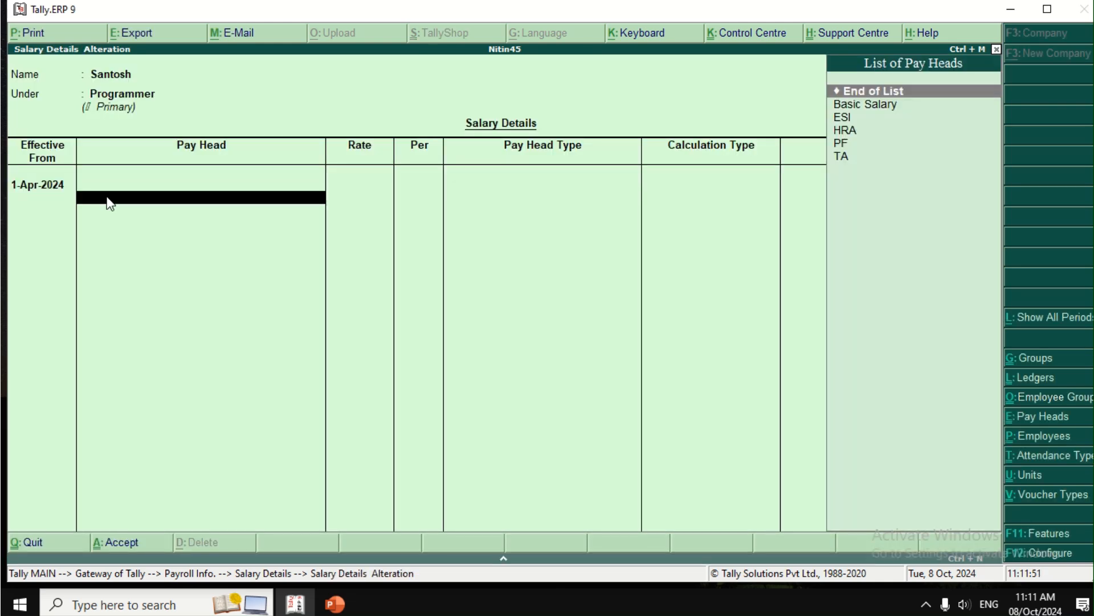
Add the Basic Salary pay head at a rate of 15,000 and the ESI pay head to the Programmer employee's salary details.
key(Down)
key(Return)
text(15,000)
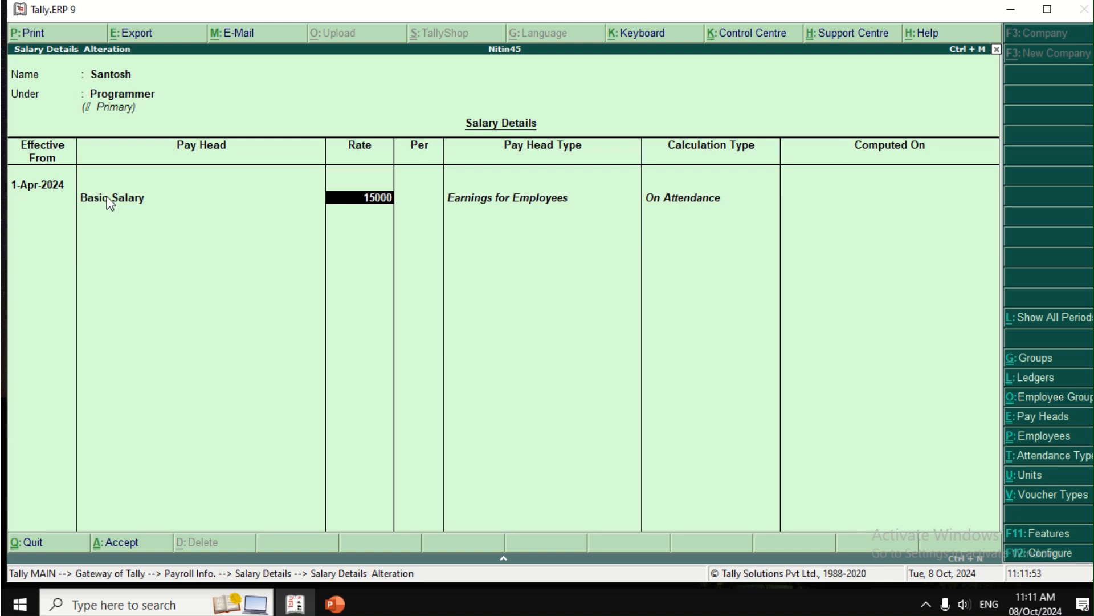
key(Return)
key(Down)
key(Return)
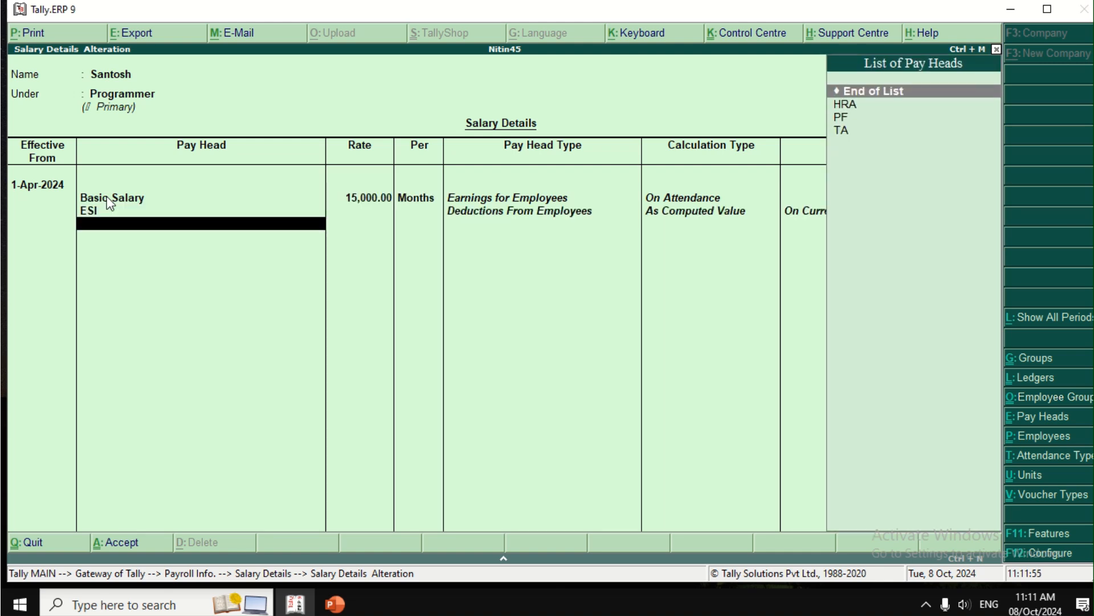
Add the HRA pay head and the PF pay head at a rate of 1,200 to the Programmer employee's salary details.
key(Down)
key(Up)
key(Down)
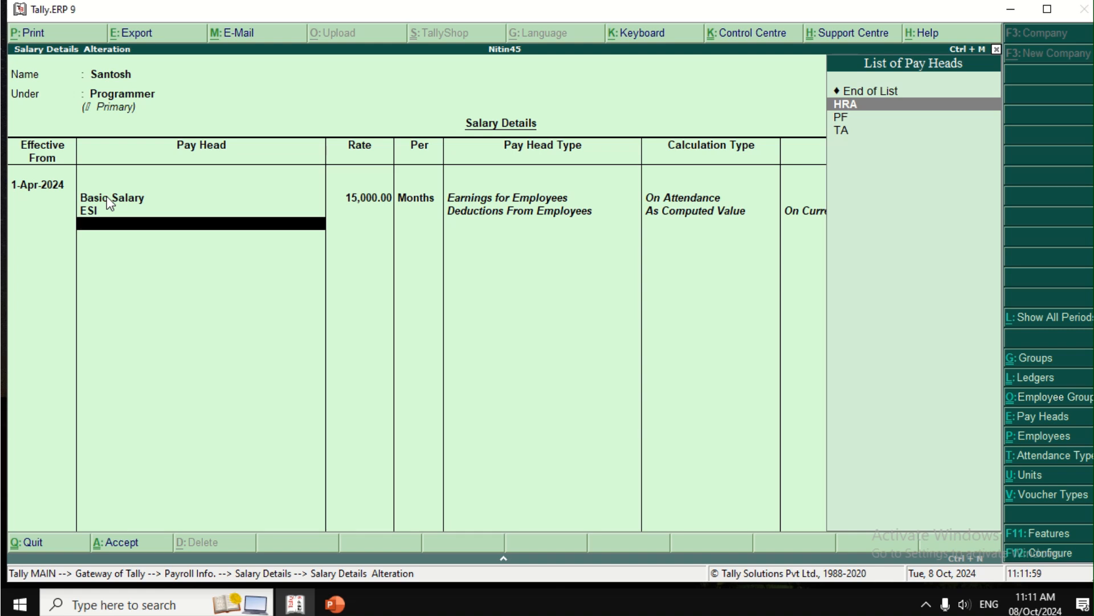
key(Down)
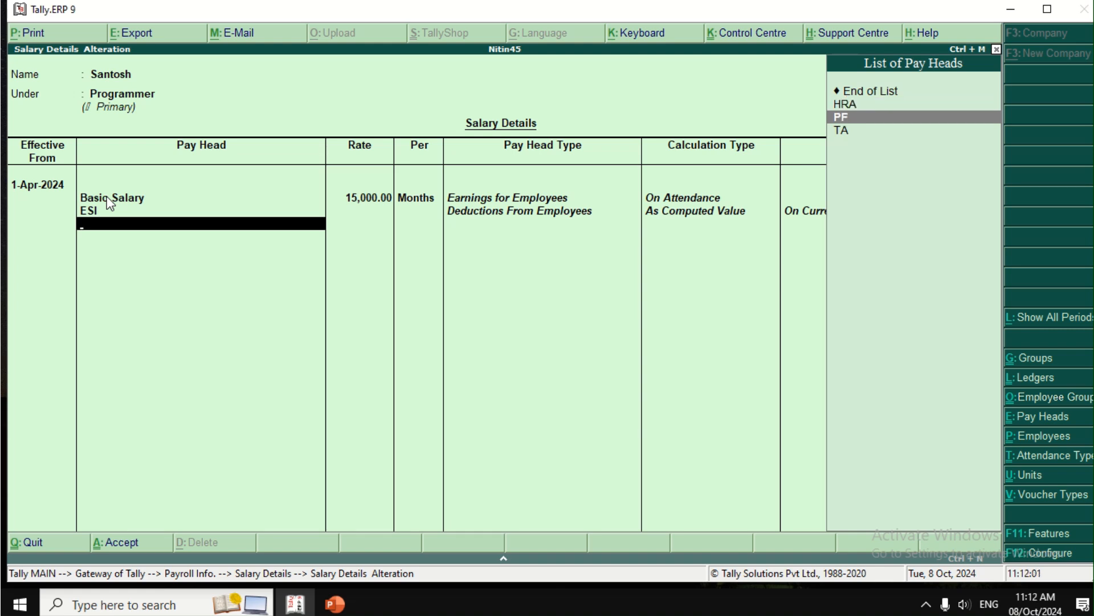
key(Down)
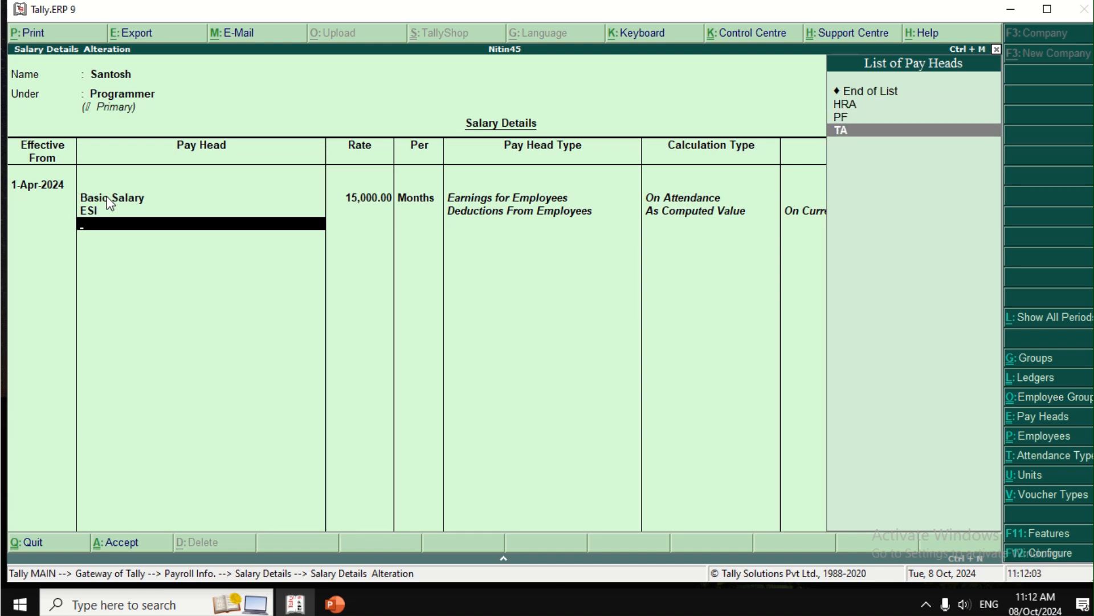
key(Up)
key(Up)
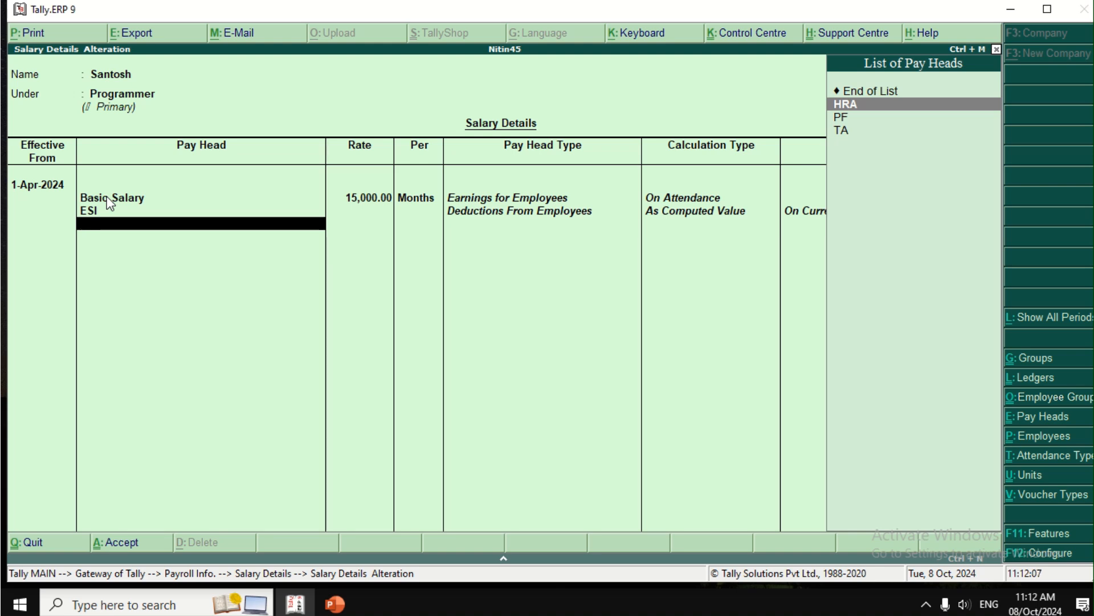
key(Return)
key(Down)
key(Return)
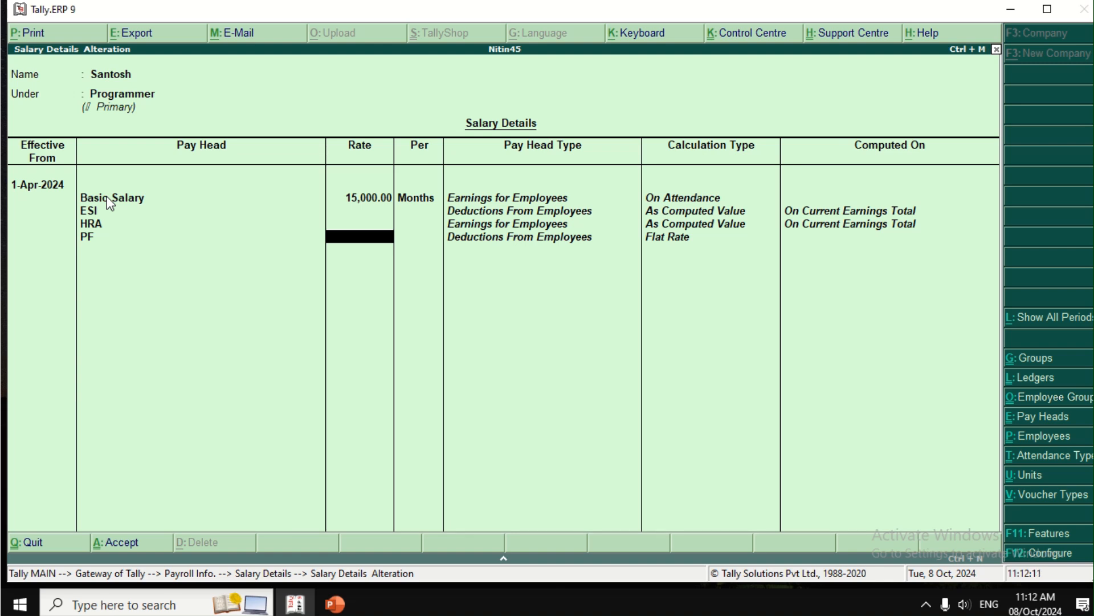
text(1200)
key(Return)
Add the TA pay head at a rate of 800 and save the Programmer employee's salary details.
key(Down)
key(Return)
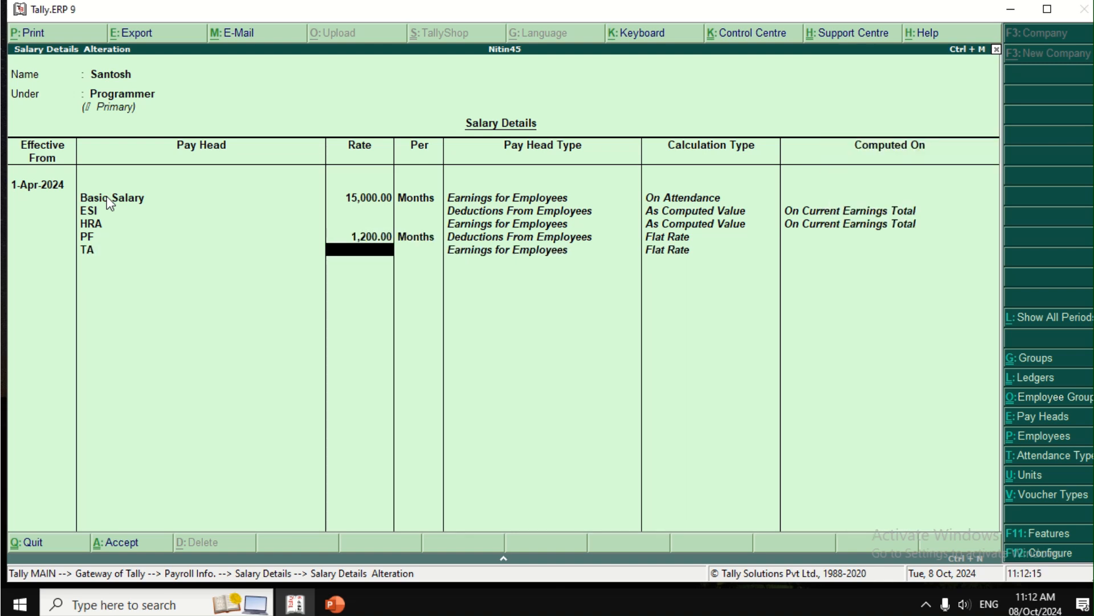
text(8)
key(Return)
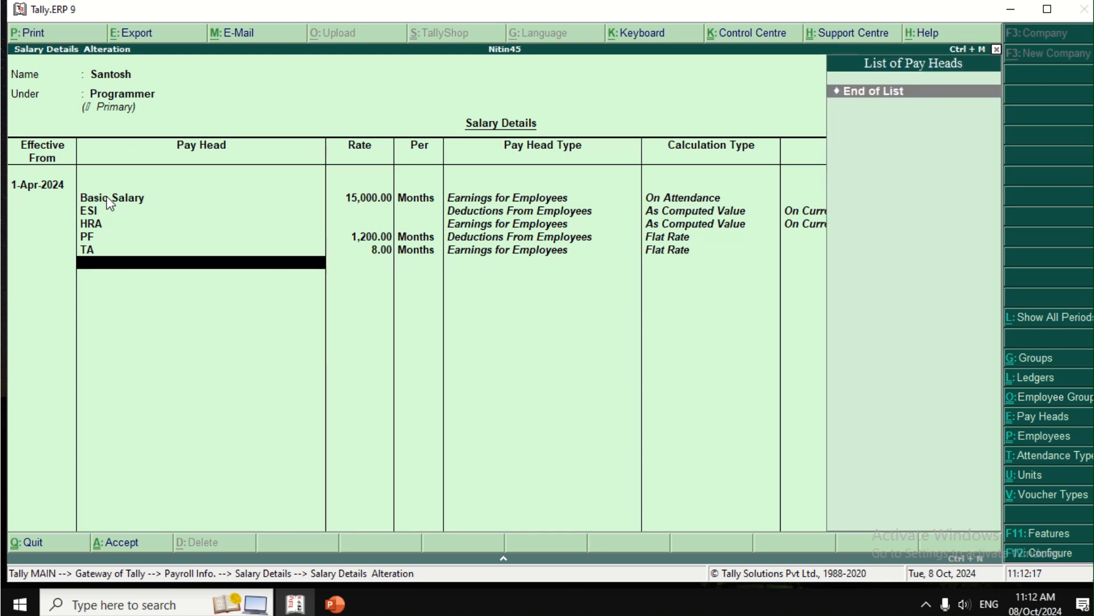
key(BackSpace)
text(800)
key(Return)
key(Return)
key(Return)
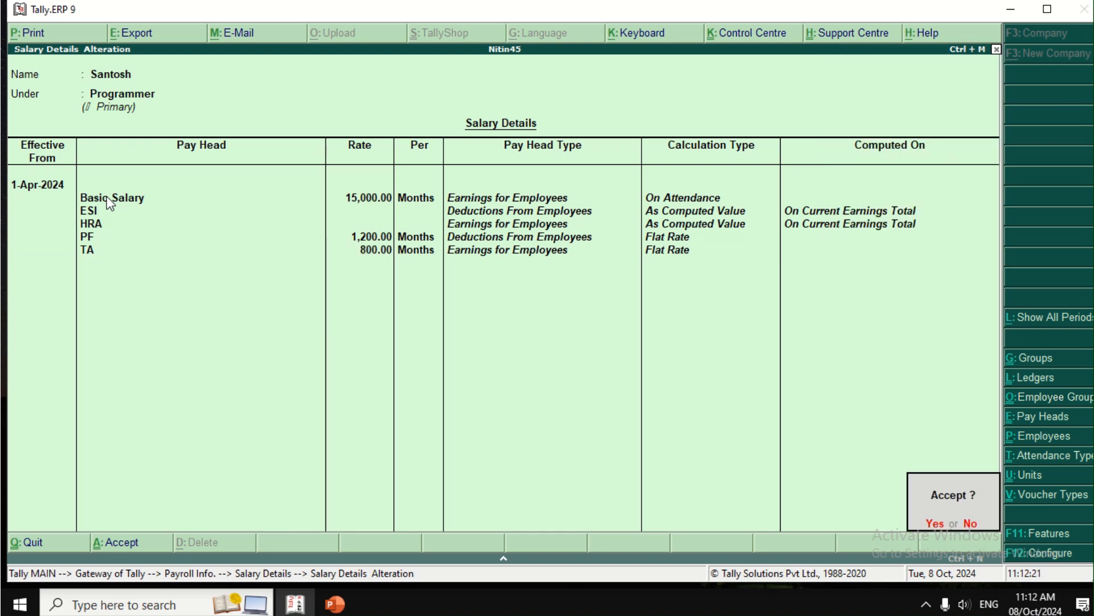
key(Return)
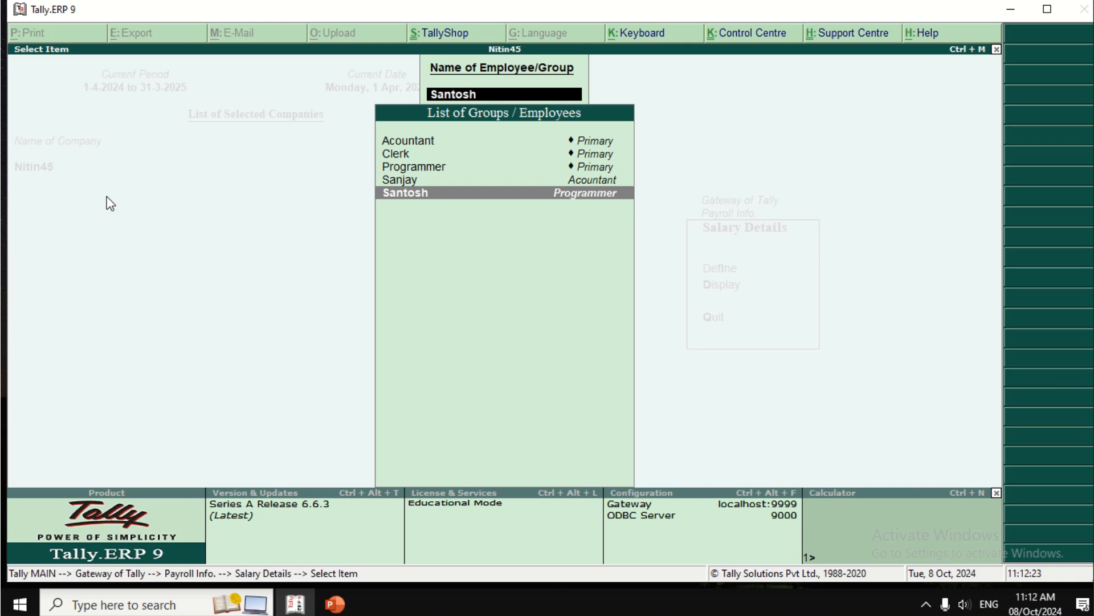
Leave Payroll Info. and start a new Attendance voucher under Payroll Vouchers.
key(Escape)
key(Escape)
key(Escape)
key(Escape)
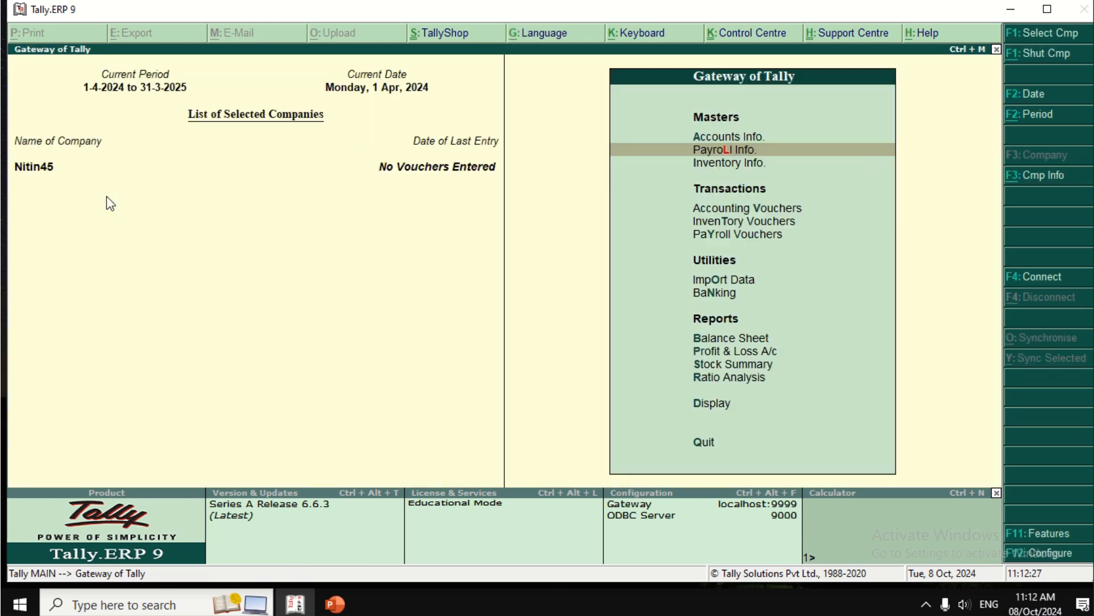
key(Down)
key(Down)
key(Down)
key(Down)
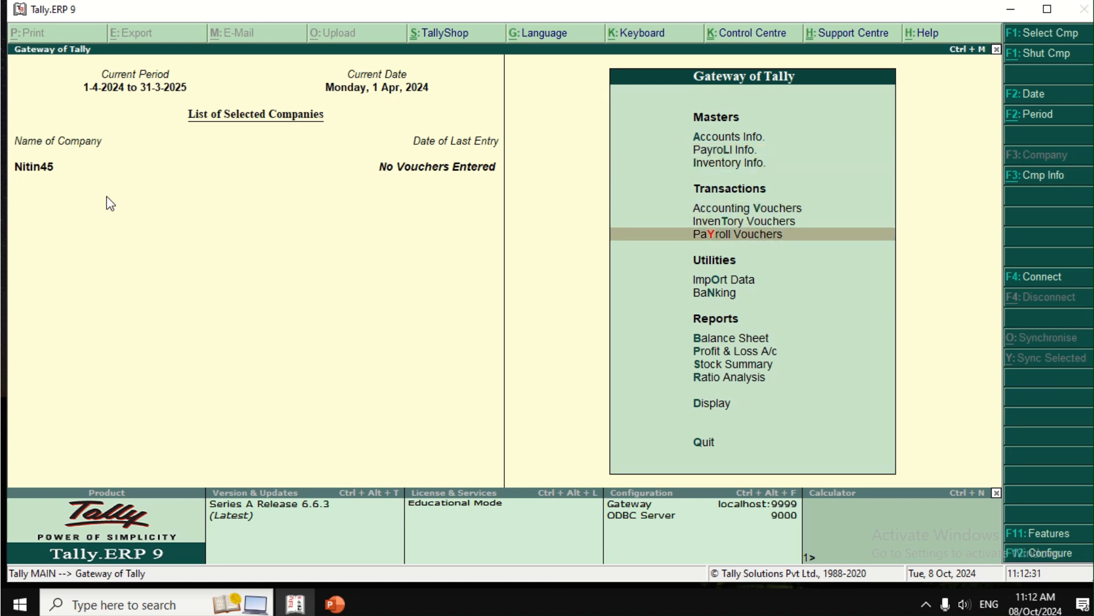
key(Return)
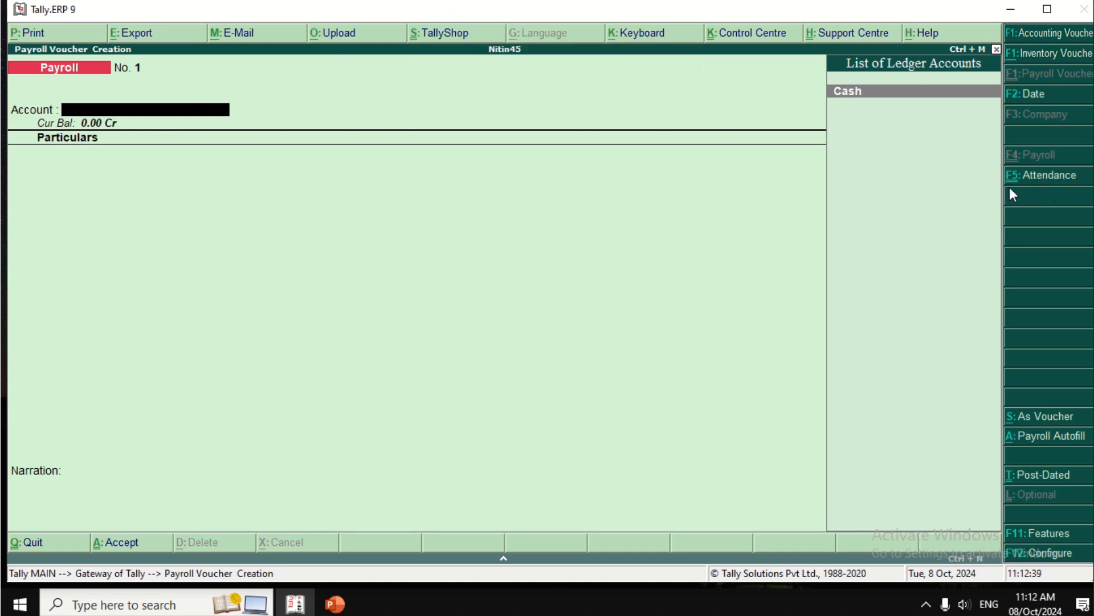
click(1052, 176)
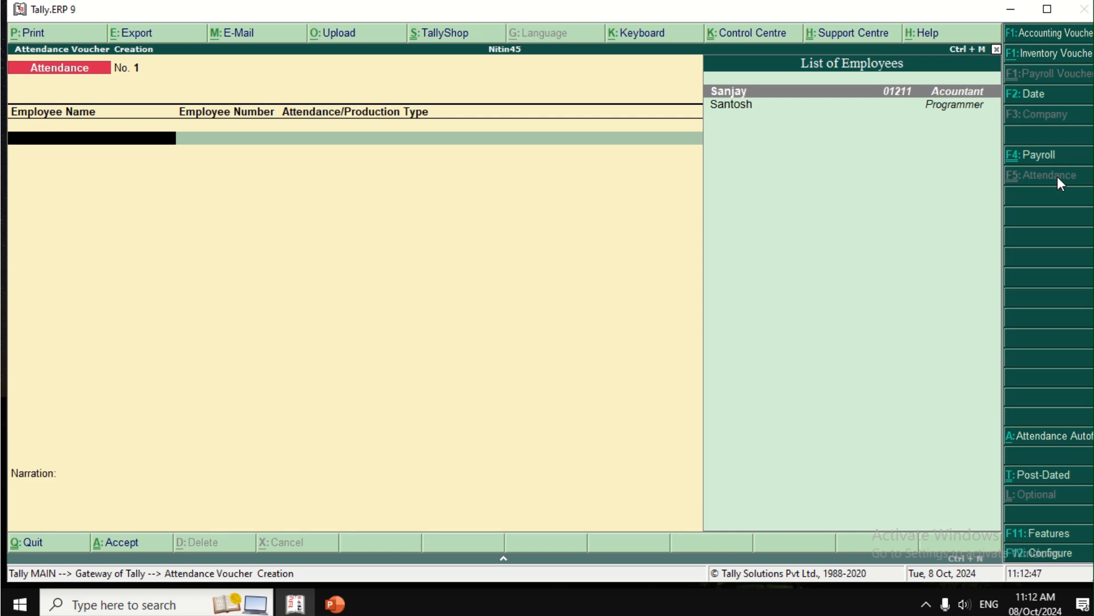
Record 25 days of Presenty attendance for the employee in the Acountant group.
key(Return)
key(Return)
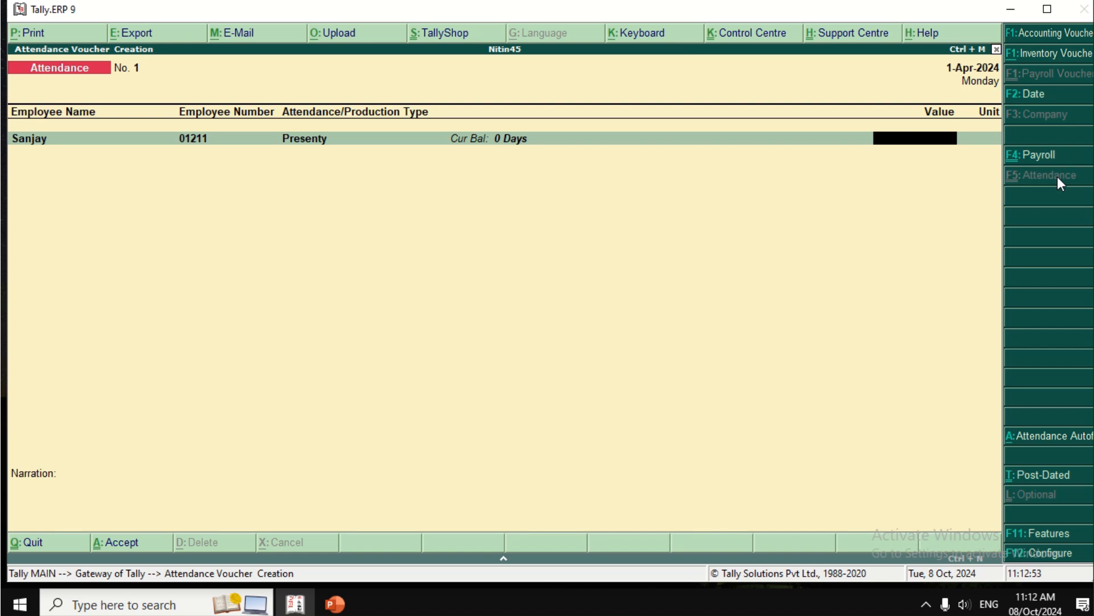
text(25)
key(Return)
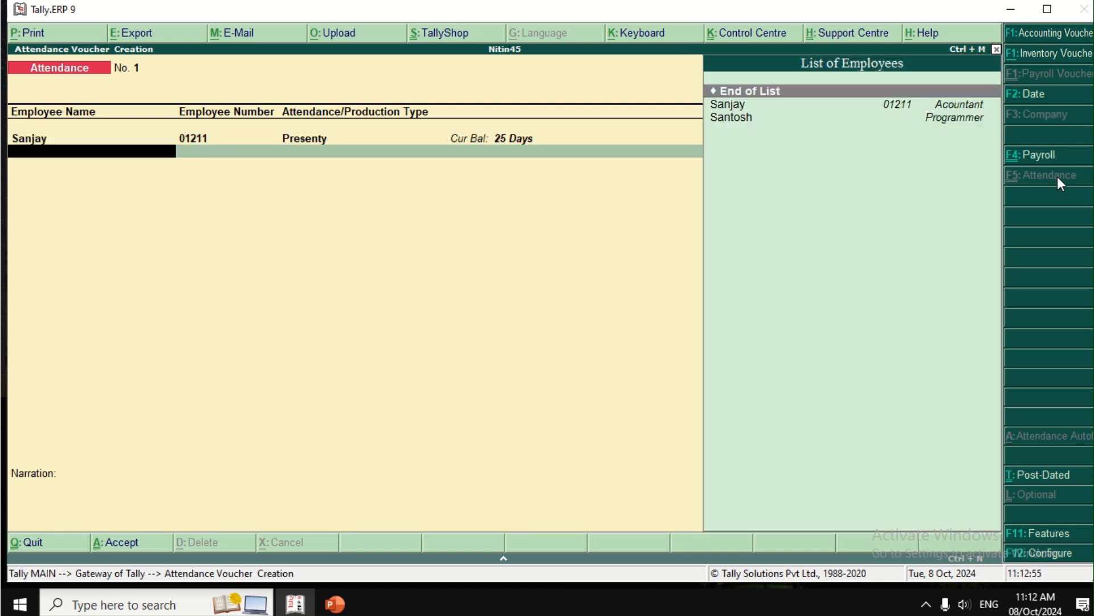
Record 23 days of Presenty attendance for the employee in the Programmer group and save the voucher without a narration.
key(Down)
key(Down)
key(Return)
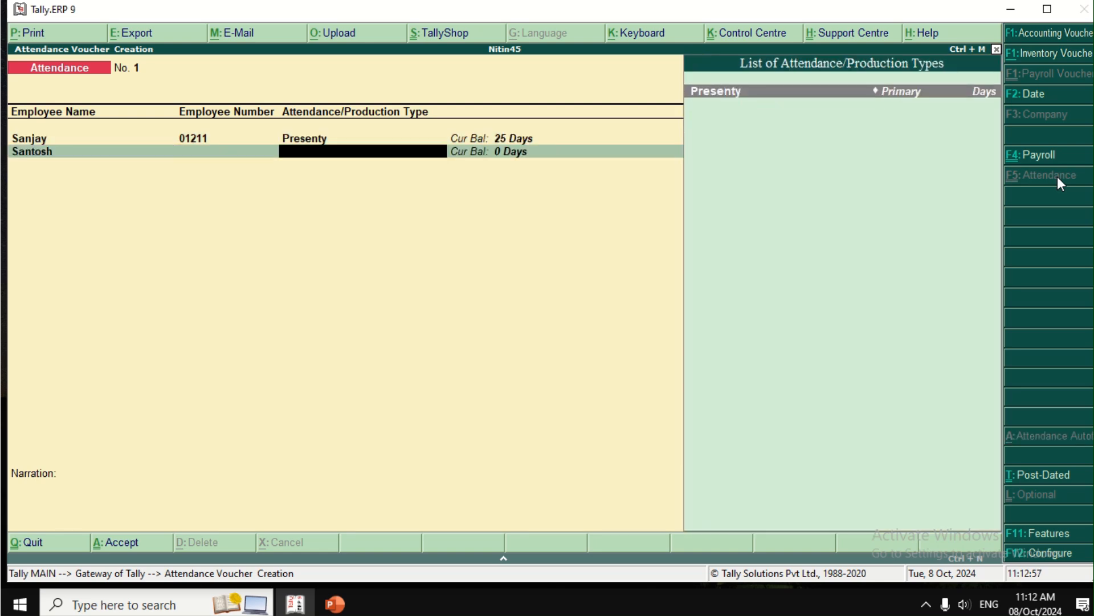
key(Return)
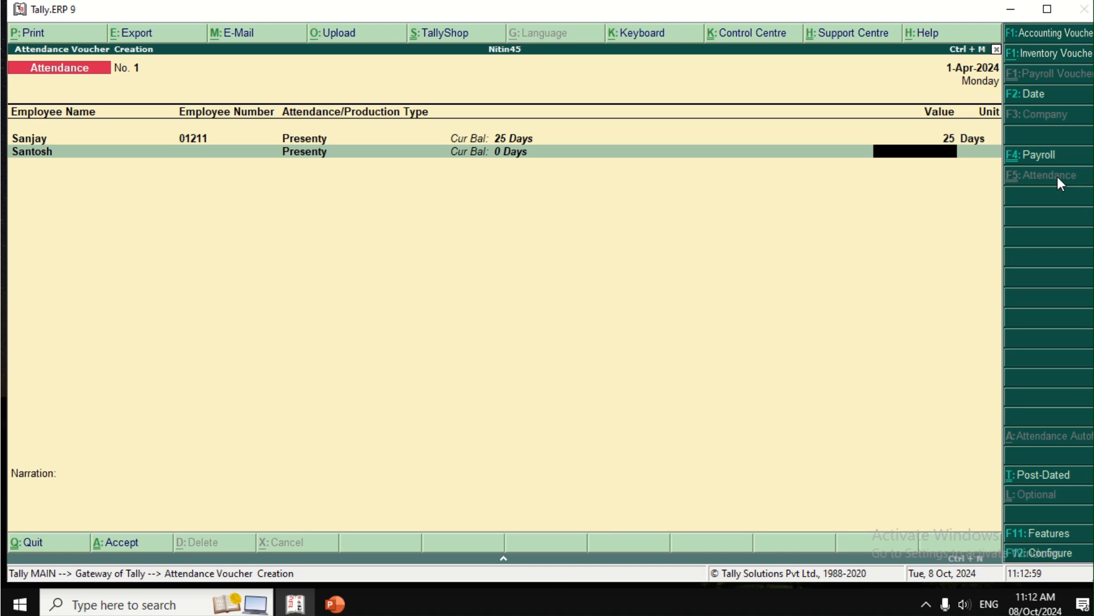
text(23)
key(Return)
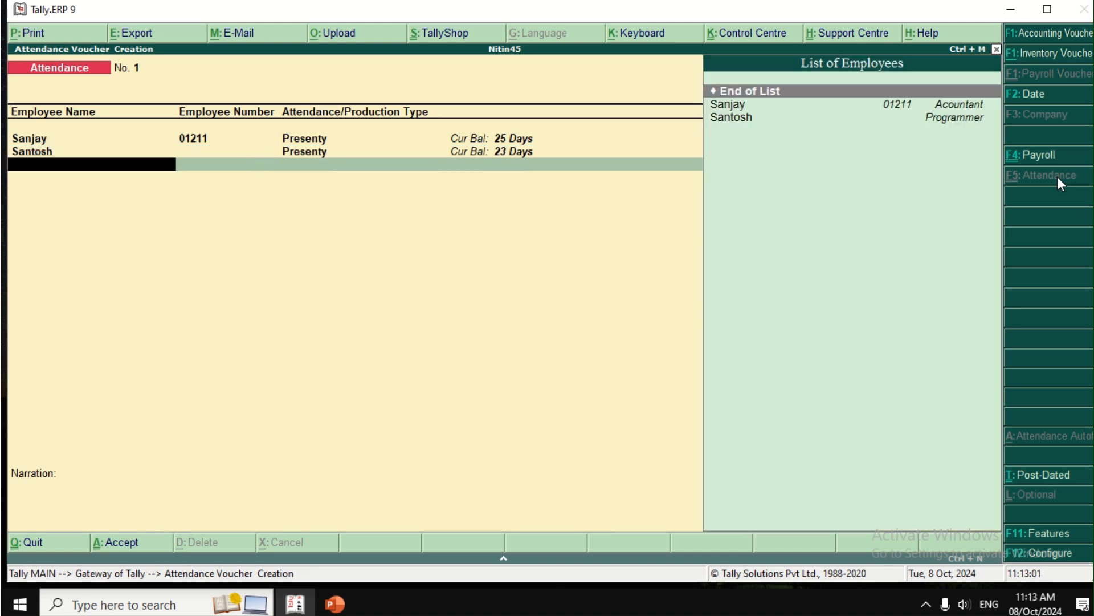
key(Return)
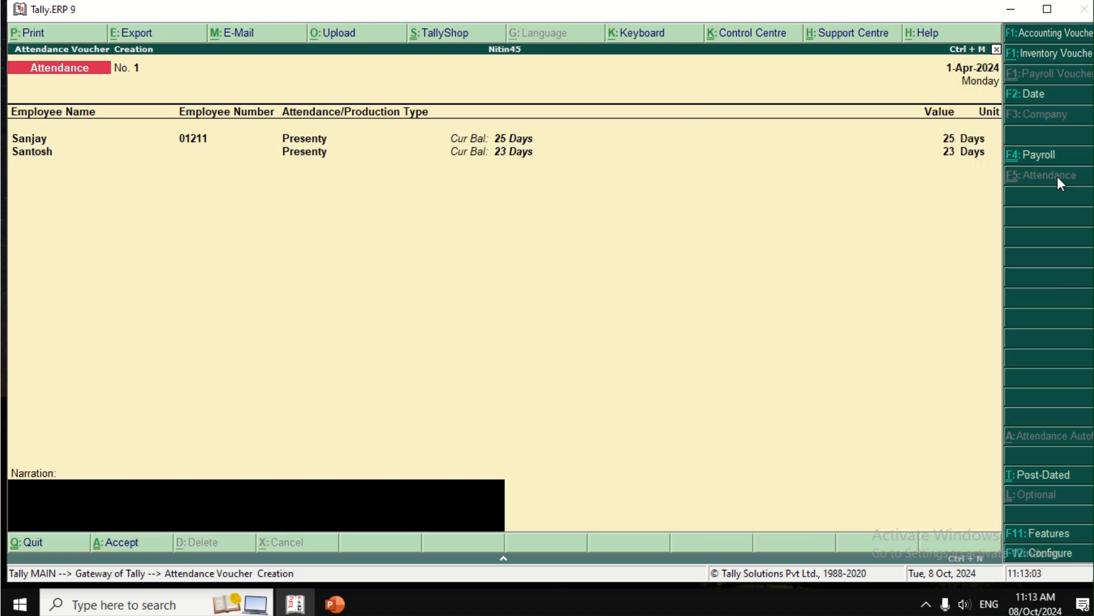
key(Return)
key(Return)
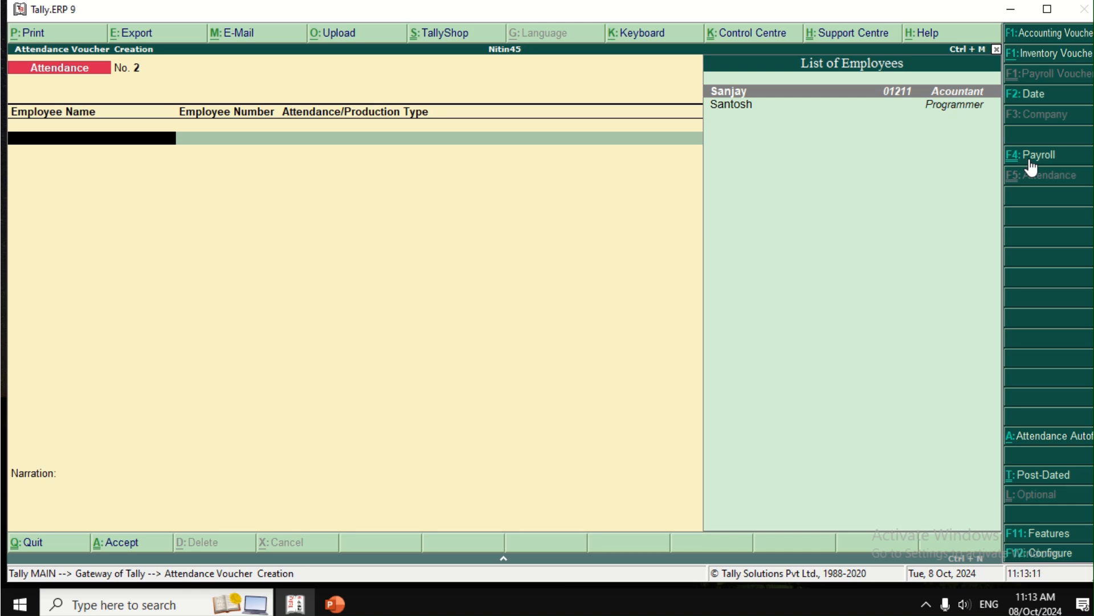
Start a Payroll voucher and set Payroll Autofill to process Salary from 1-4-2024 to 1-4-2024.
click(1031, 164)
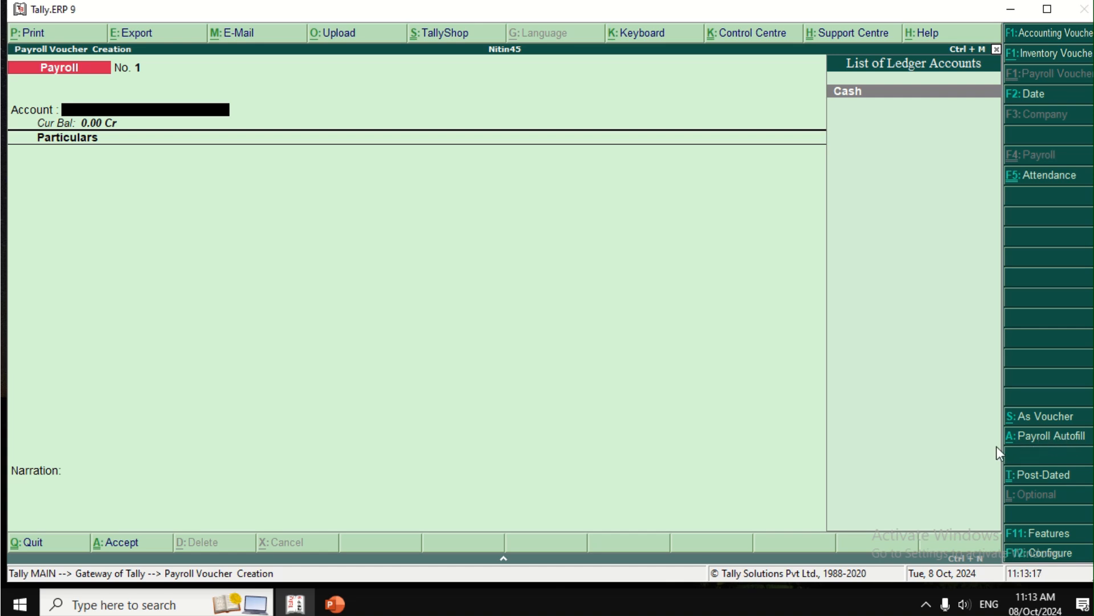
key(alt+a)
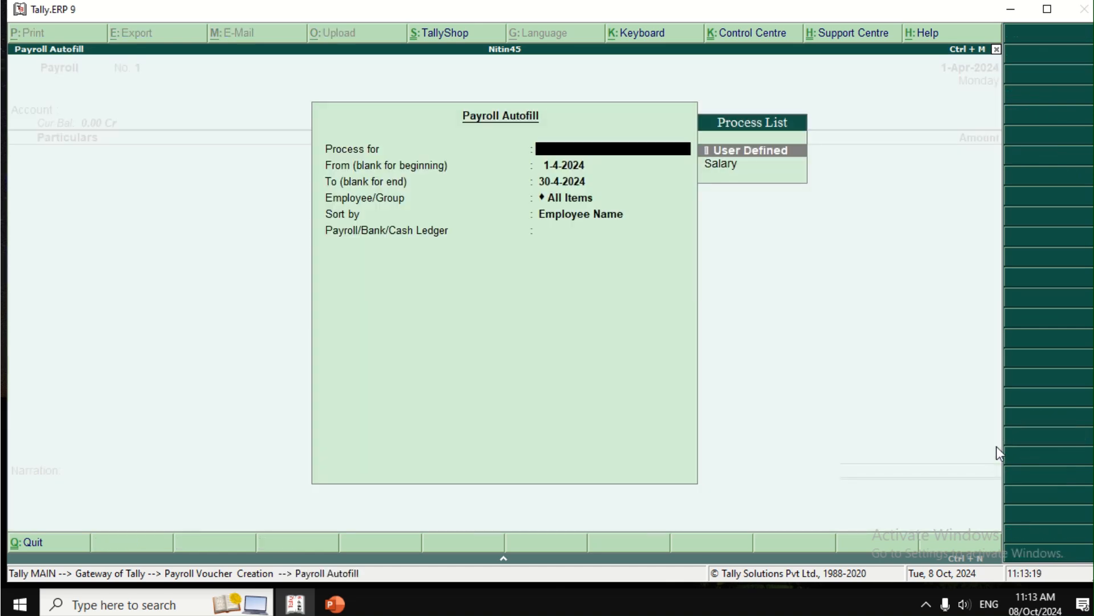
key(Down)
key(Return)
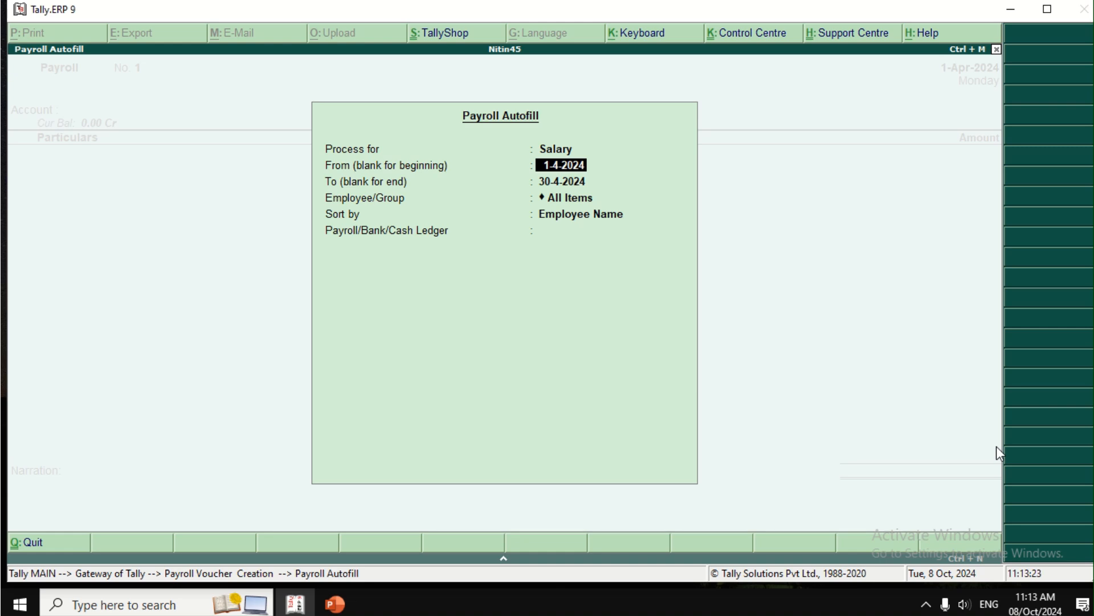
key(Return)
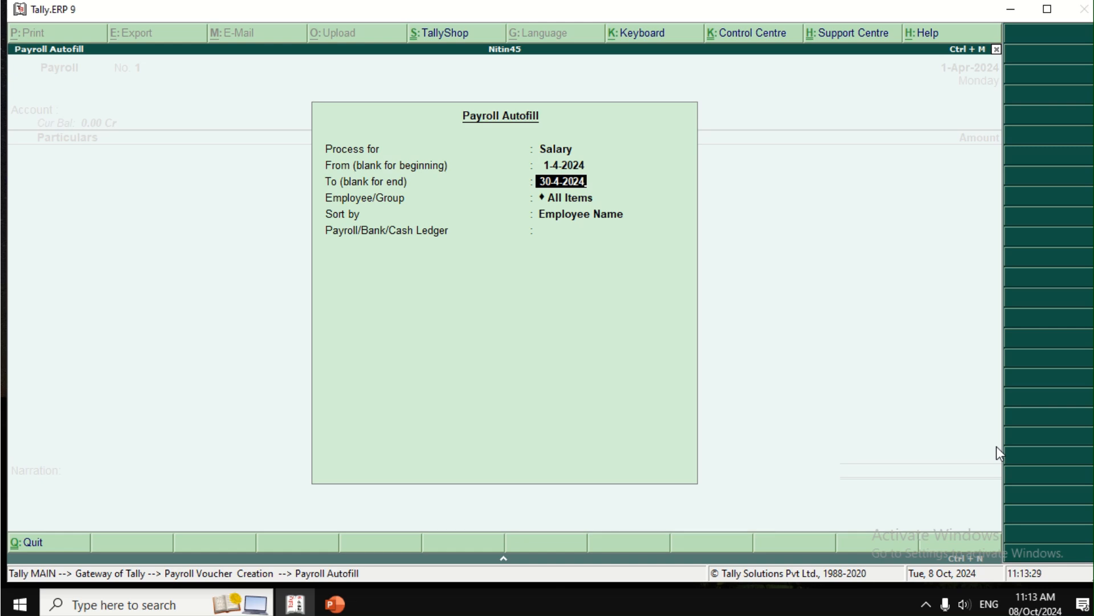
text(1)
key(Return)
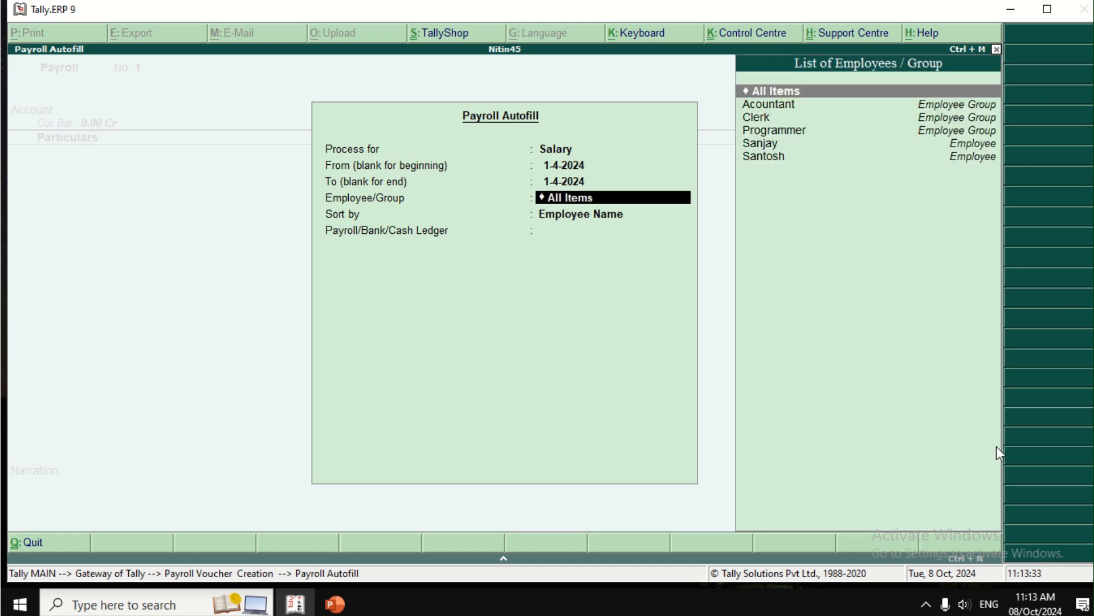
Set the autofill to cover All Items for Employee/Group, sorted by Employee Name.
key(Down)
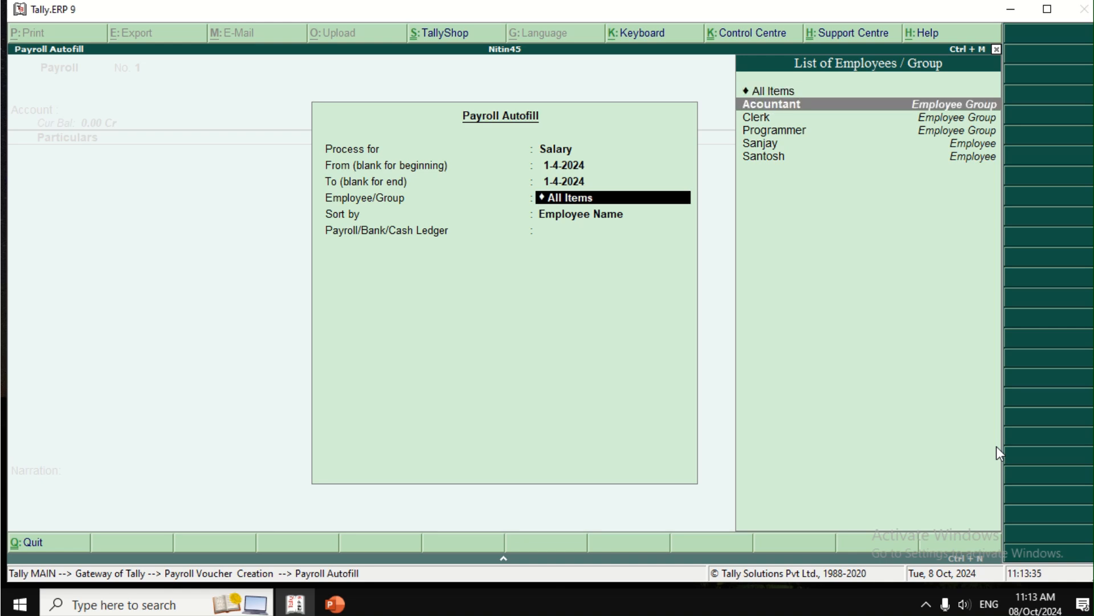
key(Down)
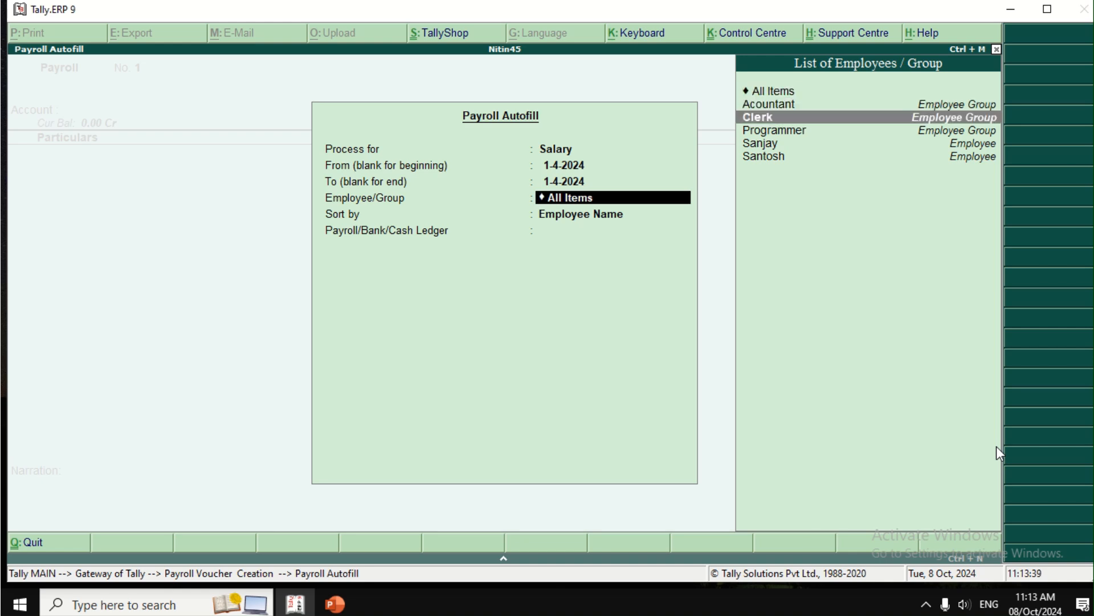
key(Down)
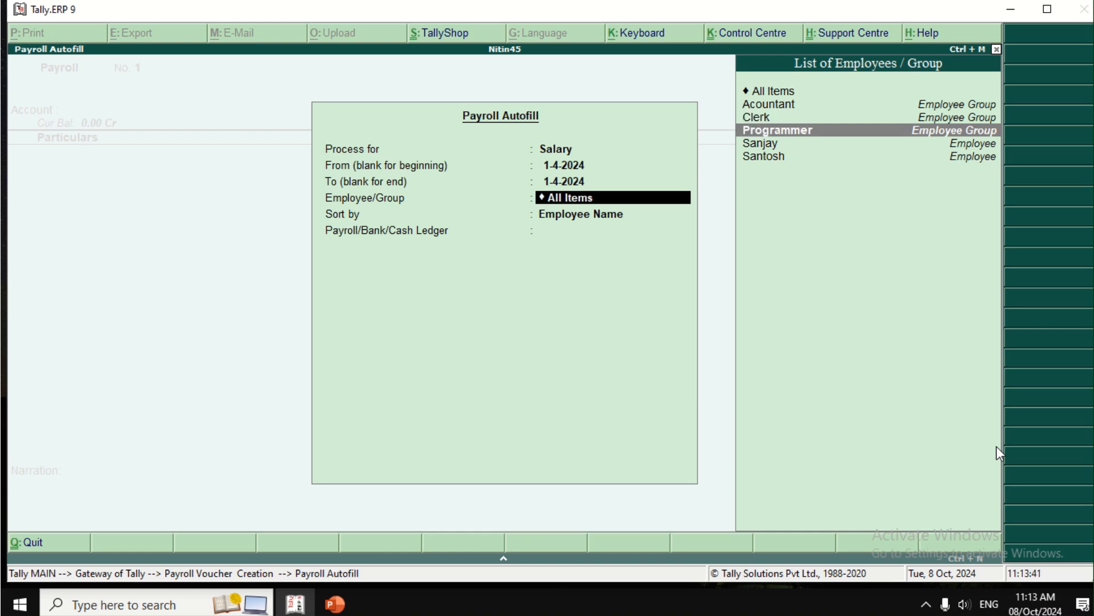
key(Down)
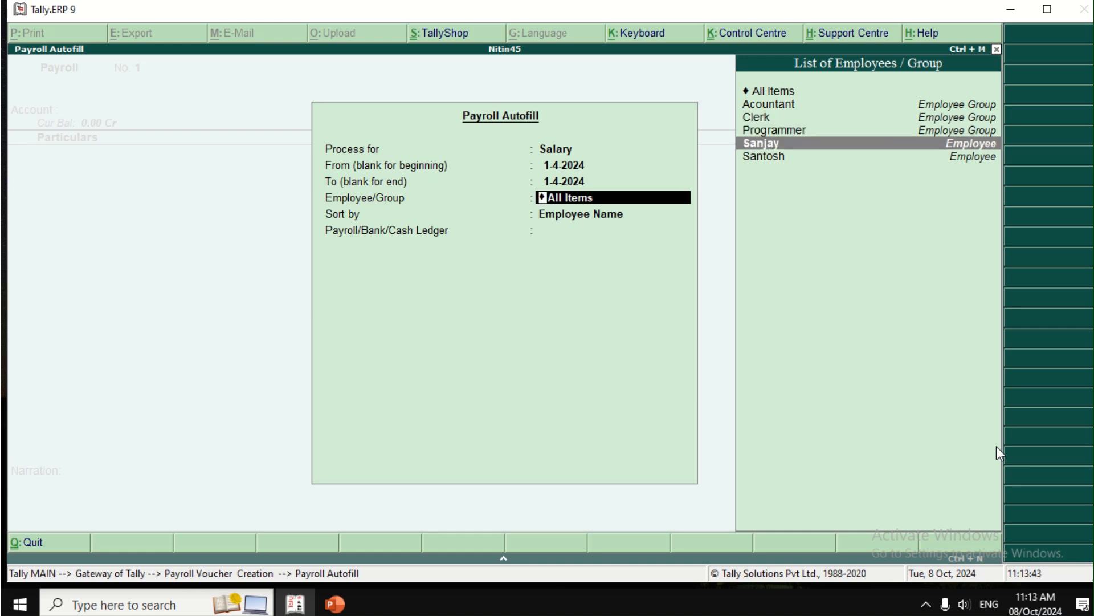
key(Up)
key(Up)
key(Up)
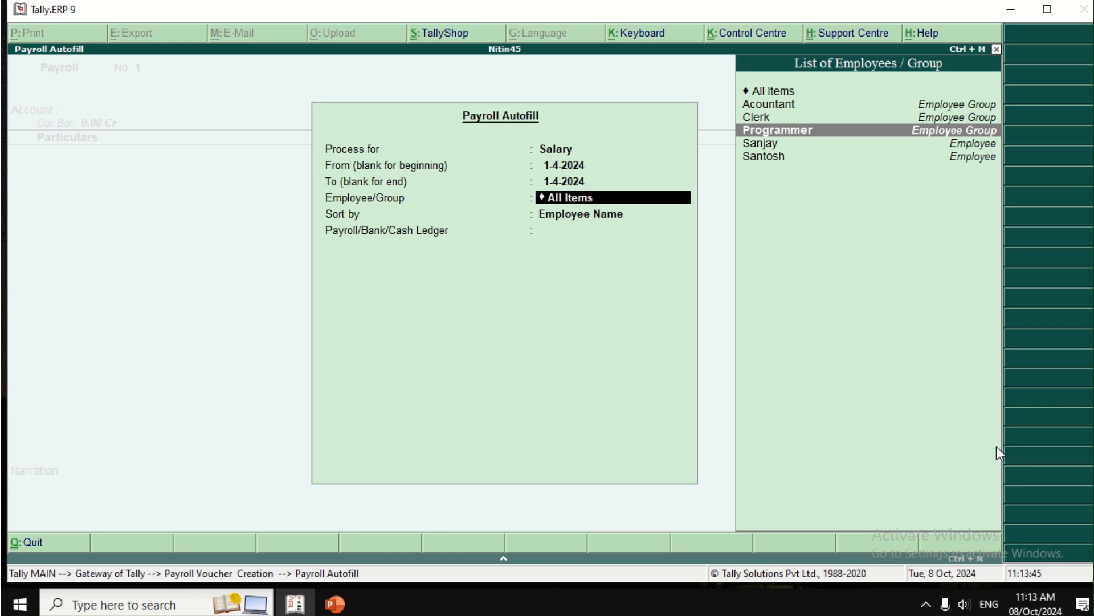
key(Up)
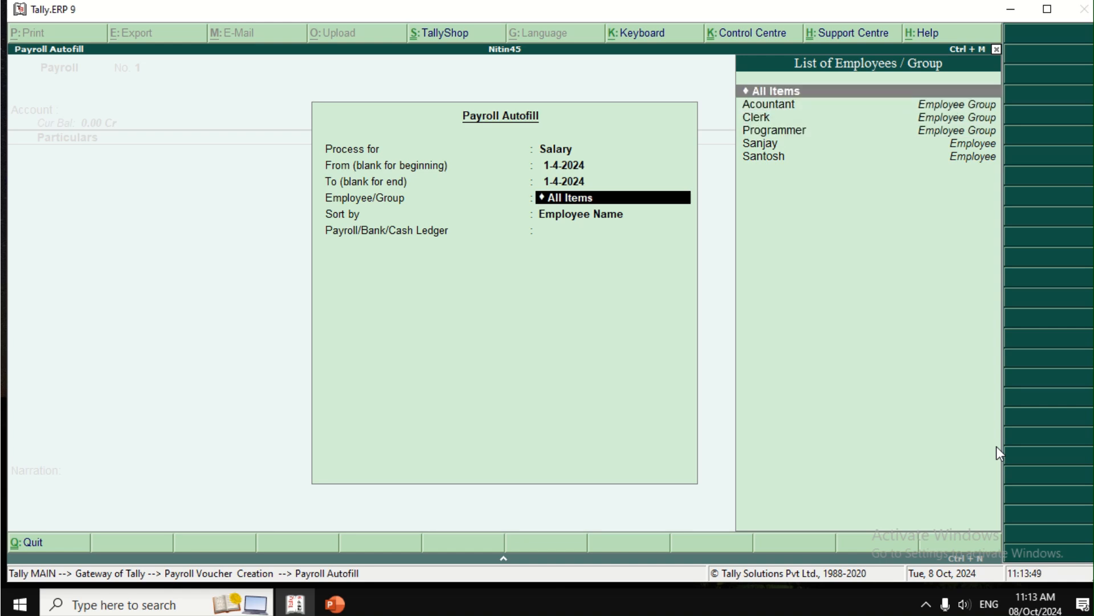
key(Return)
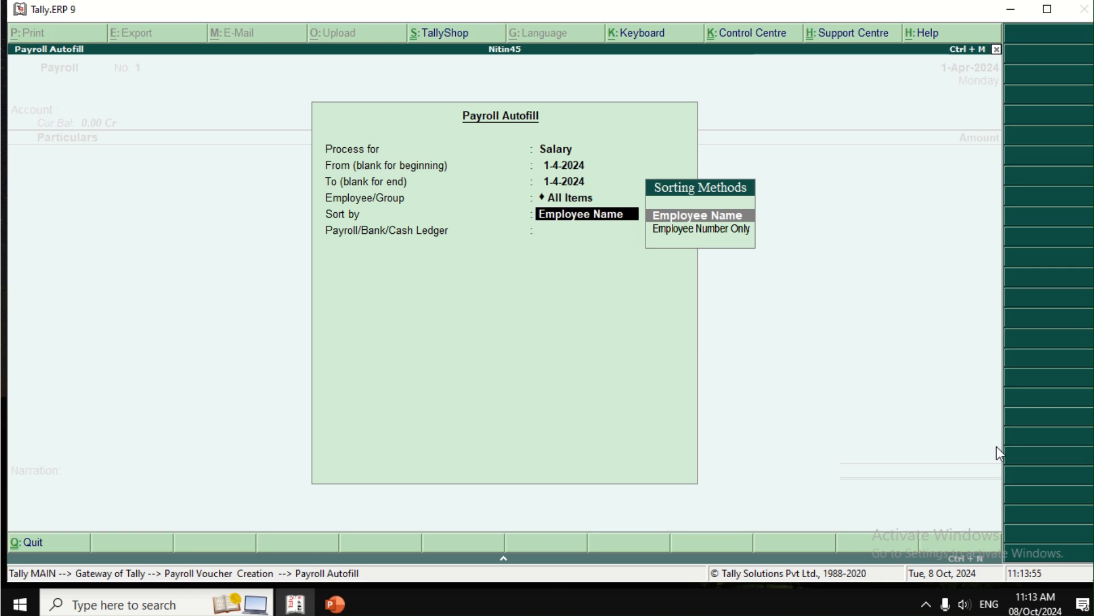
key(Down)
key(Up)
key(Return)
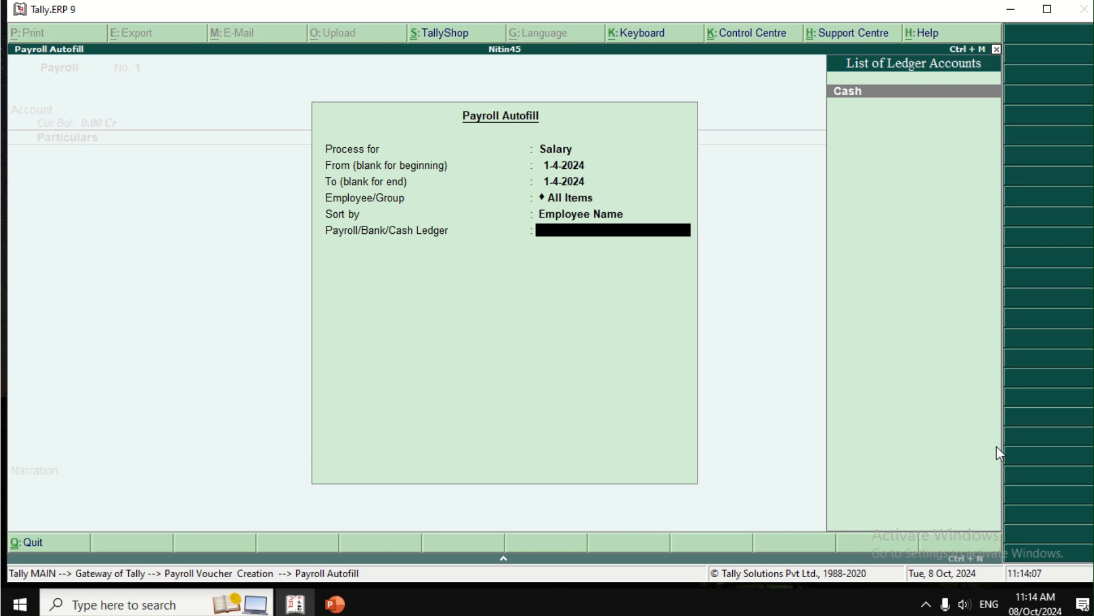
Fill the voucher from the Cash ledger, including employees having 'For Banking' details, and save it with the pay period narration.
key(Return)
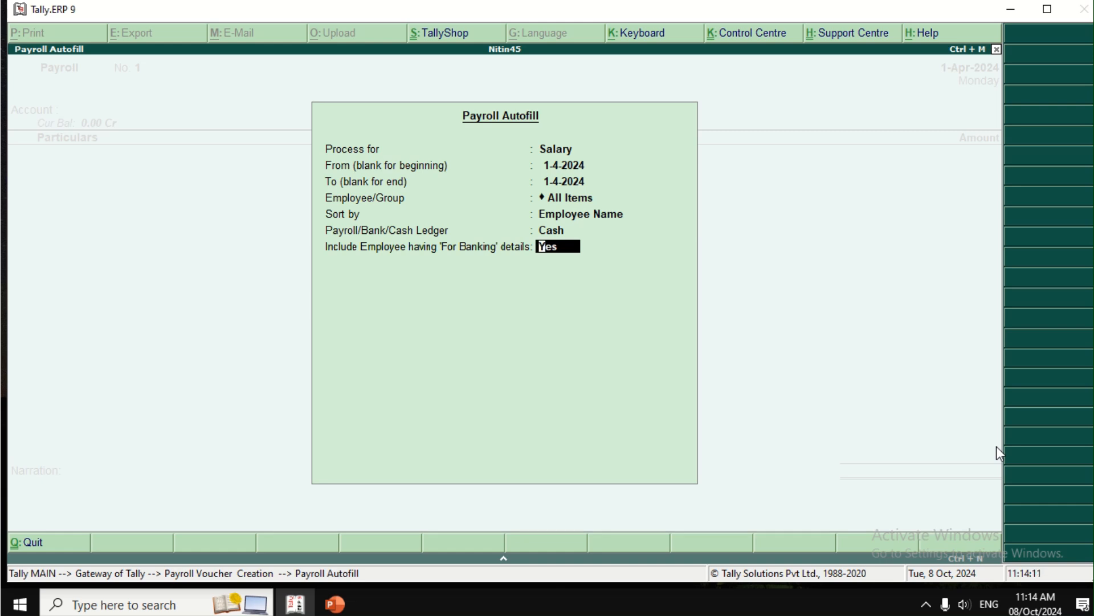
key(Return)
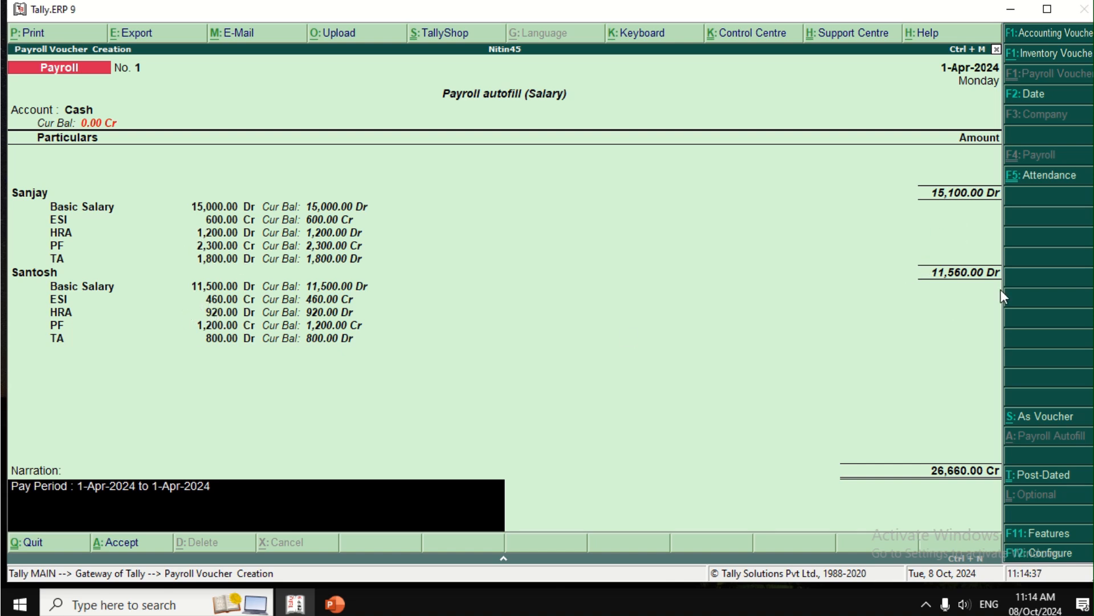
key(Return)
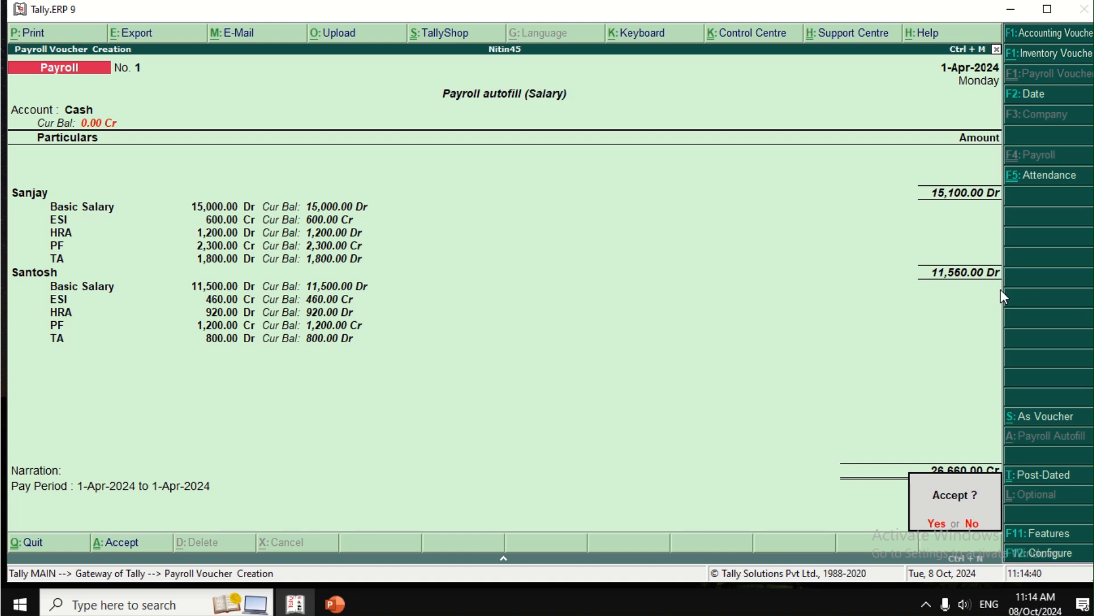
key(Return)
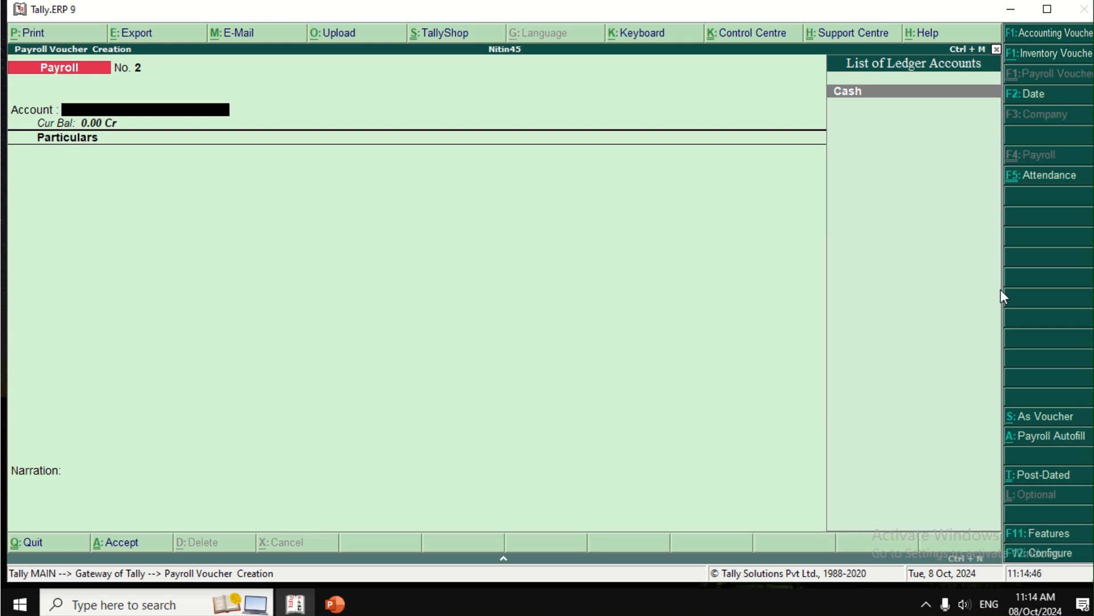
Leave payroll voucher creation and go to the Display reports in Gateway of Tally.
key(Escape)
key(Return)
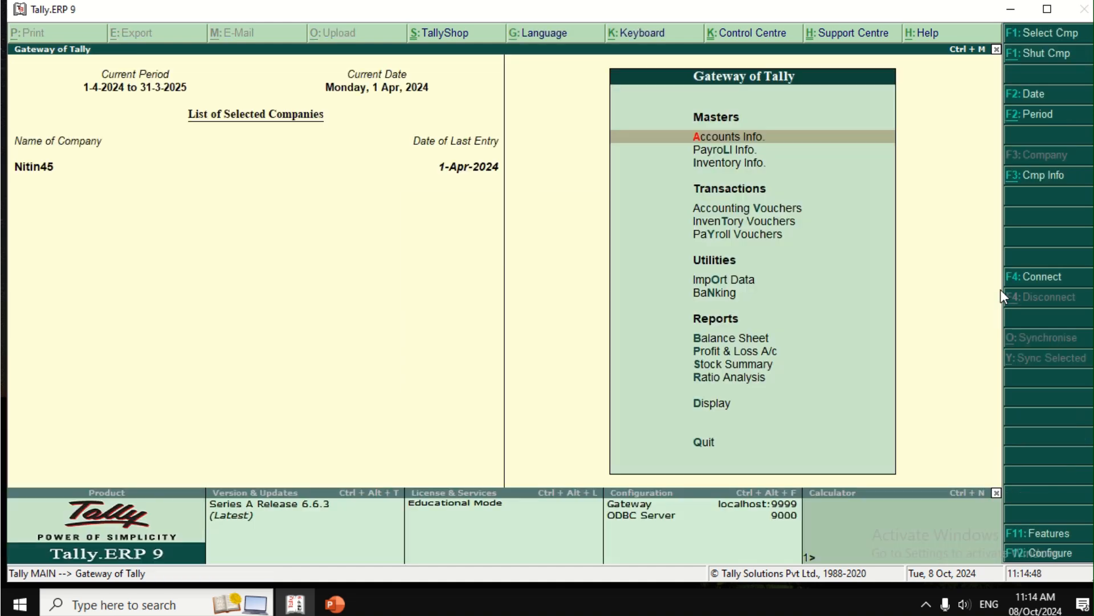
key(Down)
key(Down)
key(Down)
key(Down)
key(Down)
key(Down)
key(Down)
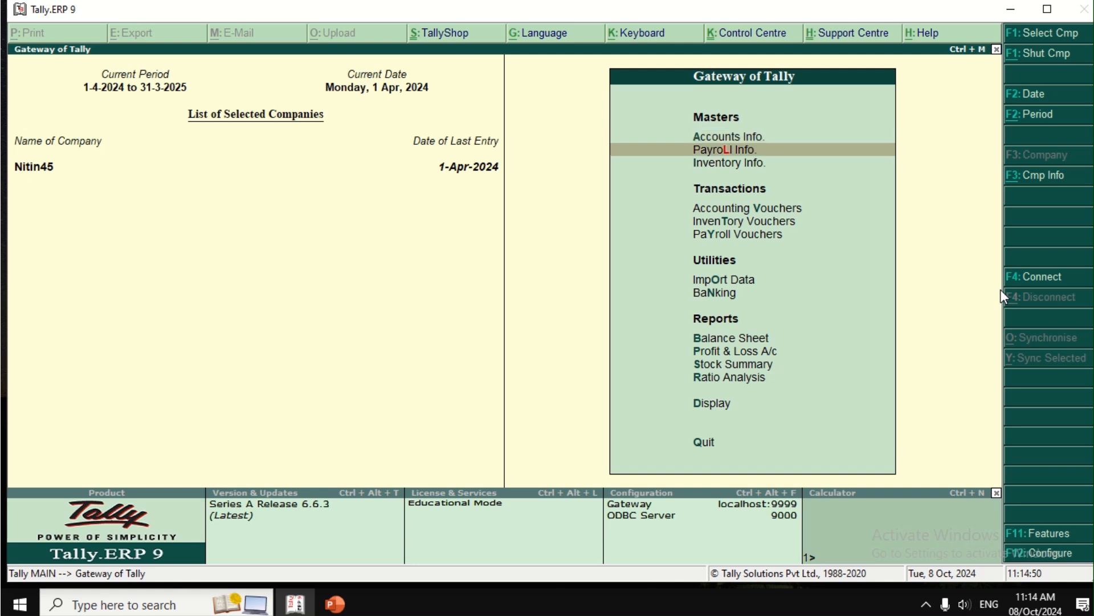
key(Down)
key(Down)
key(Down)
key(Down)
key(Down)
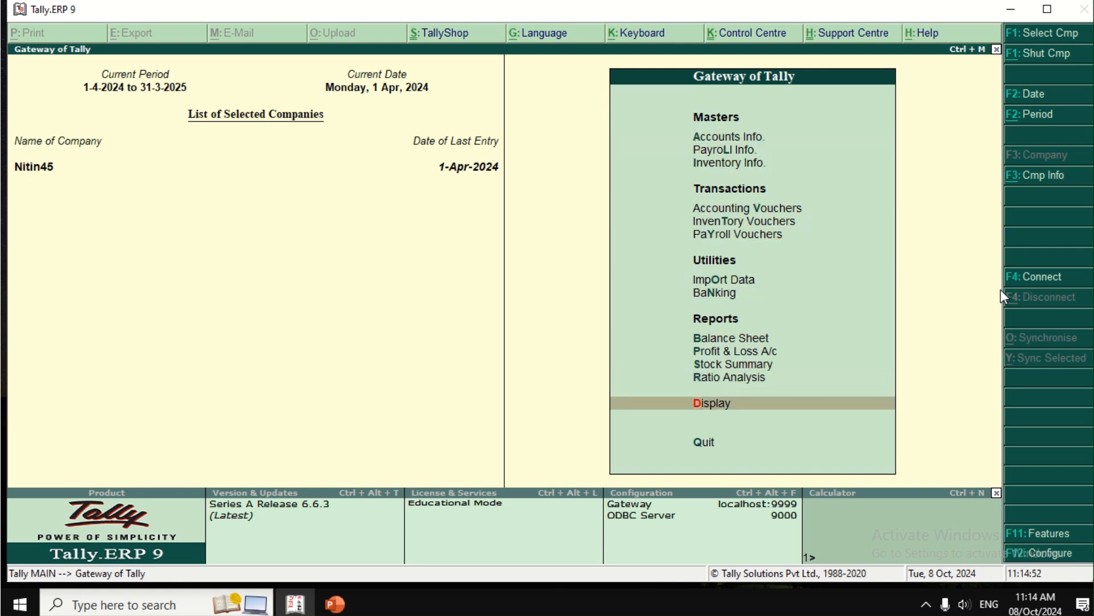
key(Return)
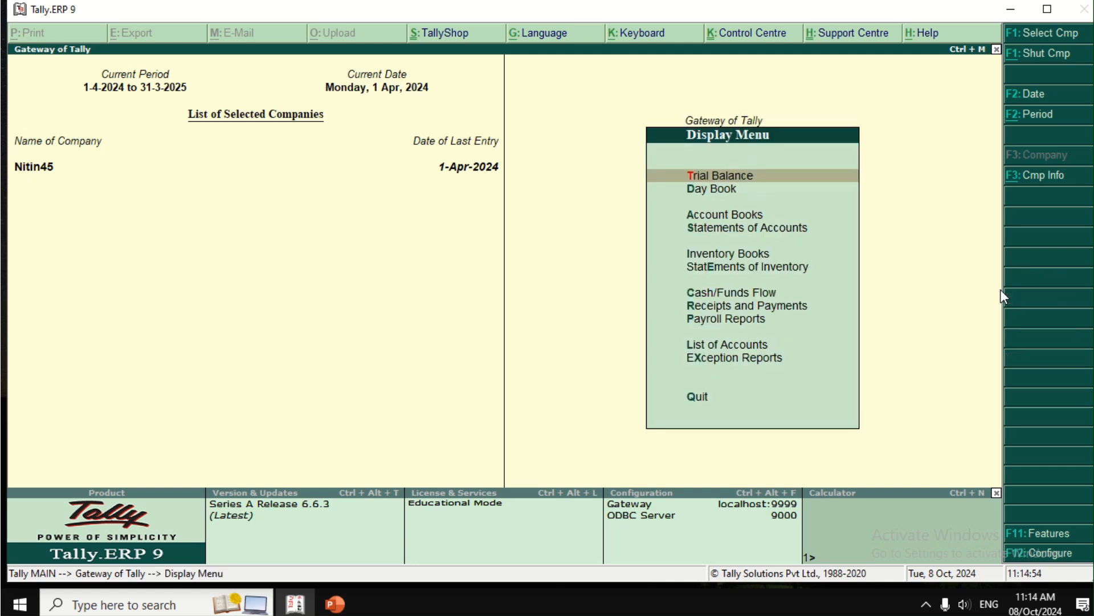
Open the Single Pay Slip for the employee in the Acountant group from the payroll statements.
key(Down)
key(Down)
key(Down)
key(Down)
key(Down)
key(Down)
key(Down)
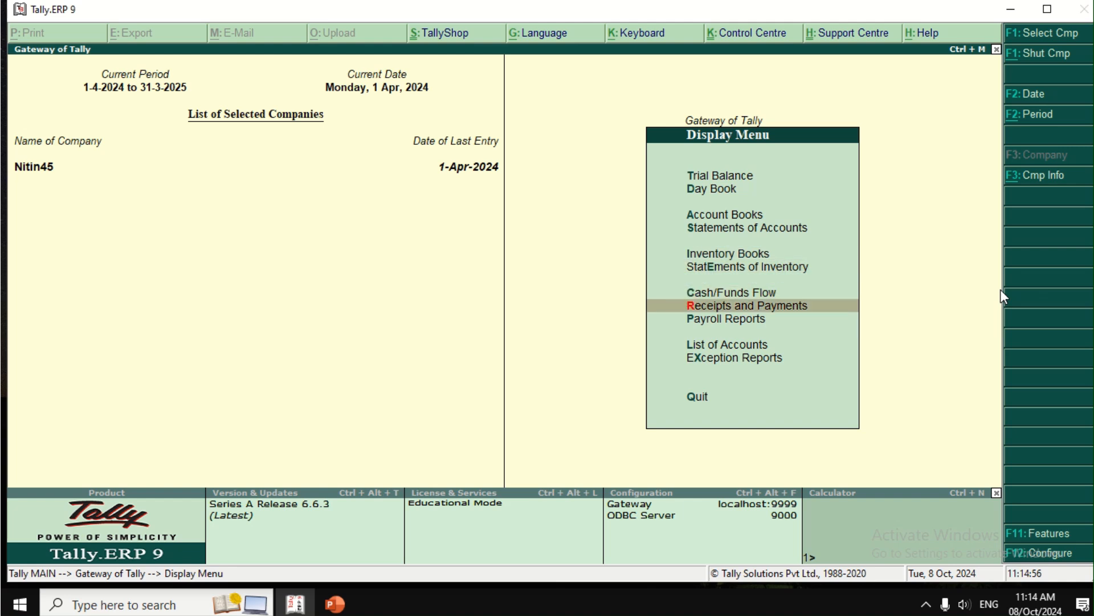
key(Down)
key(Return)
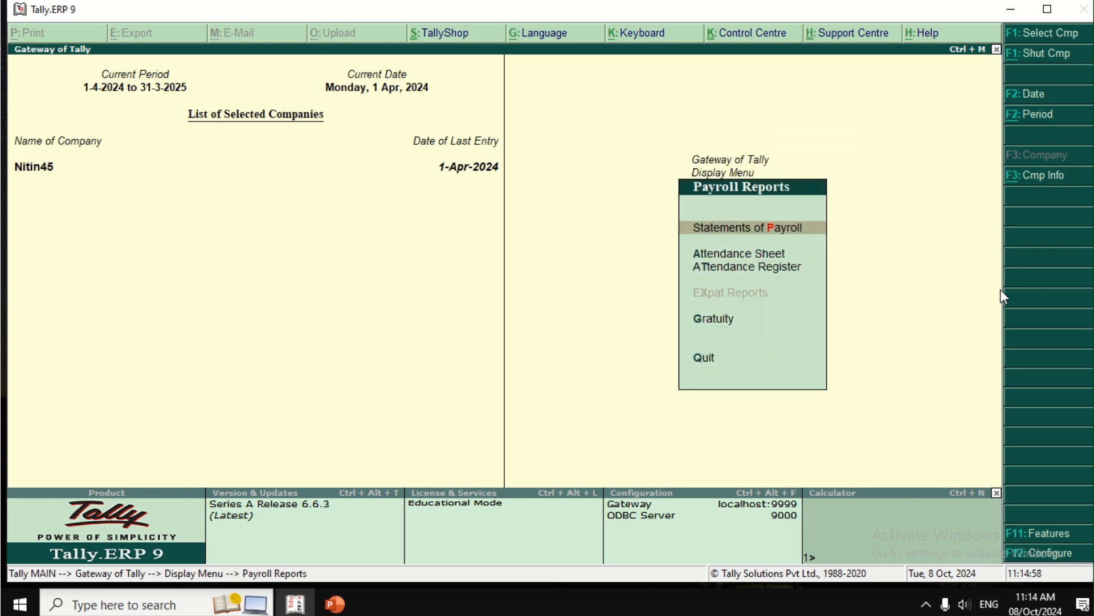
key(Return)
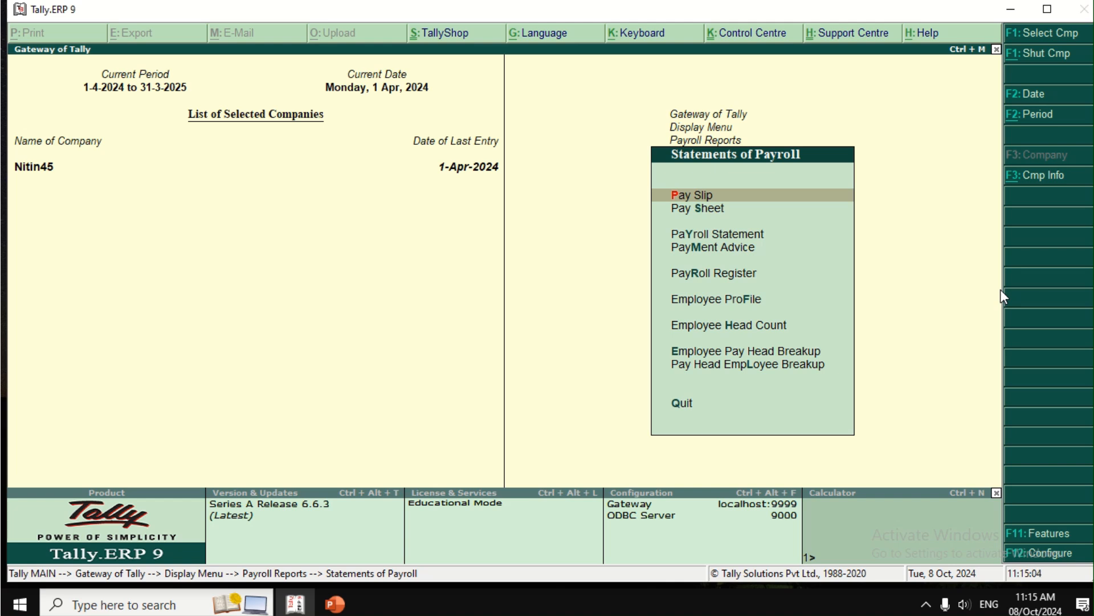
key(Return)
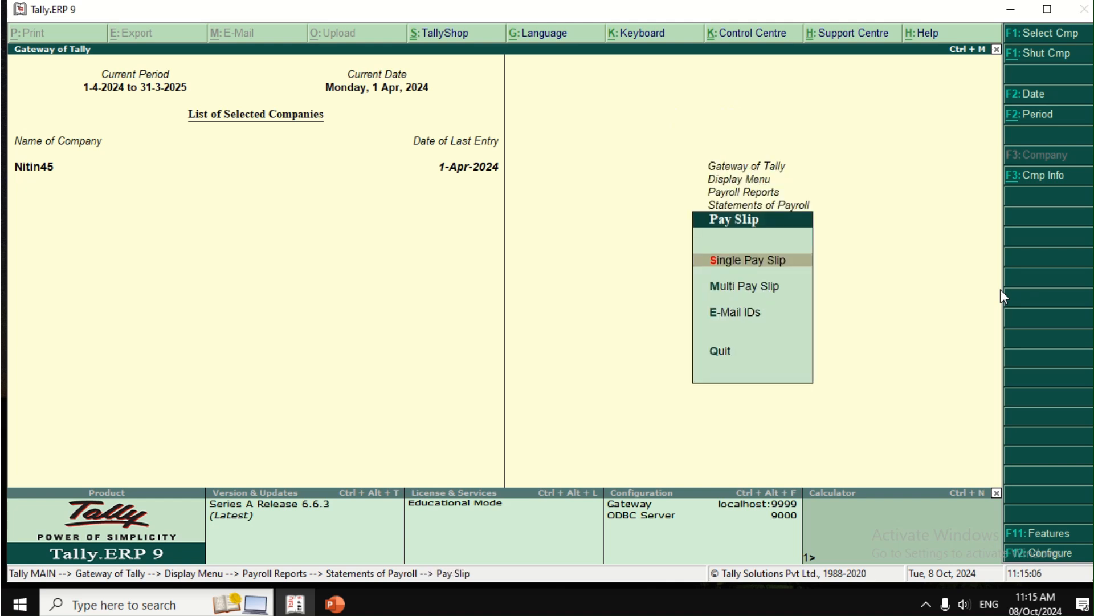
key(Return)
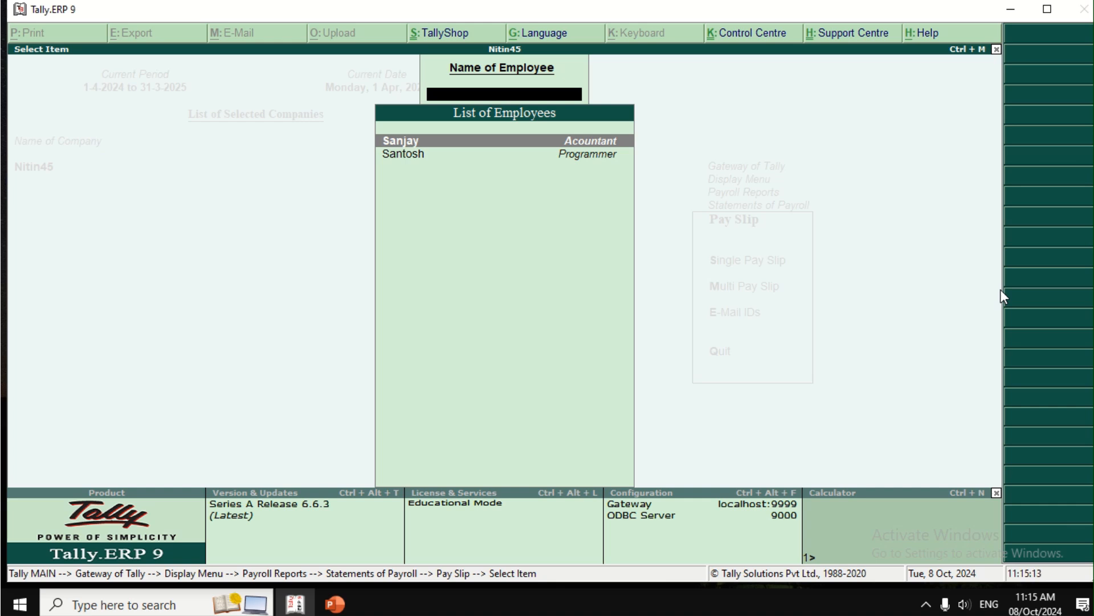
key(Return)
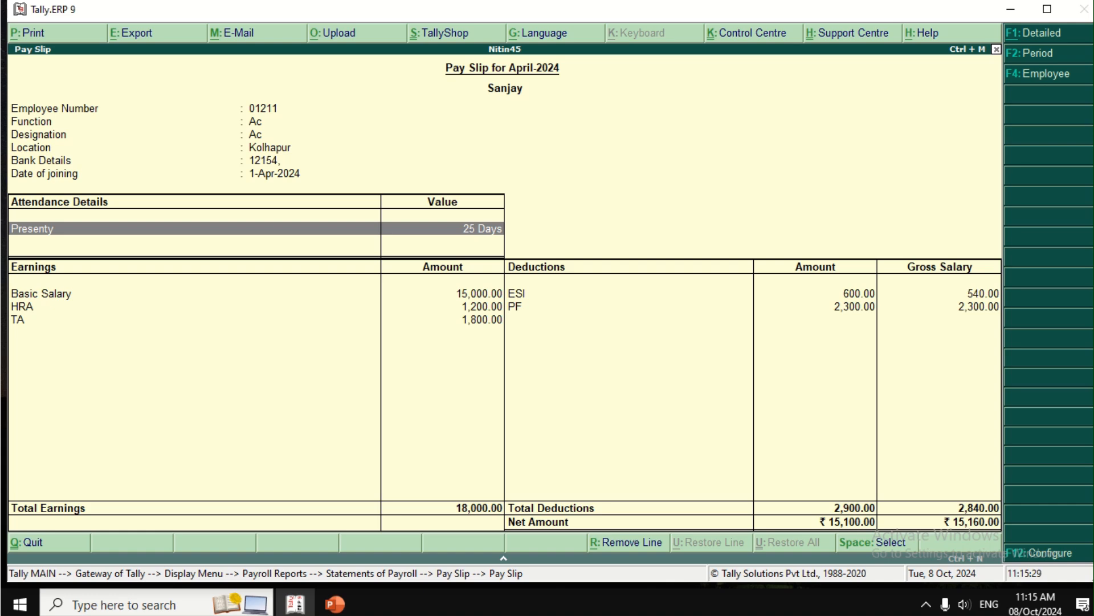
Show the print preview of the employee's pay slip with the default print settings and enlarge it.
key(alt+p)
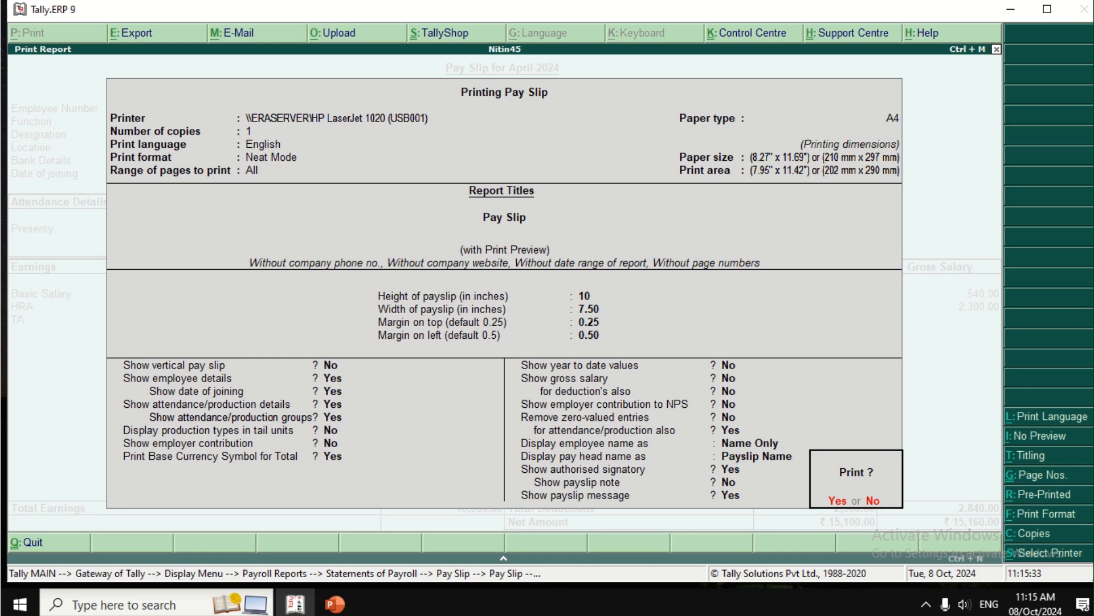
key(Return)
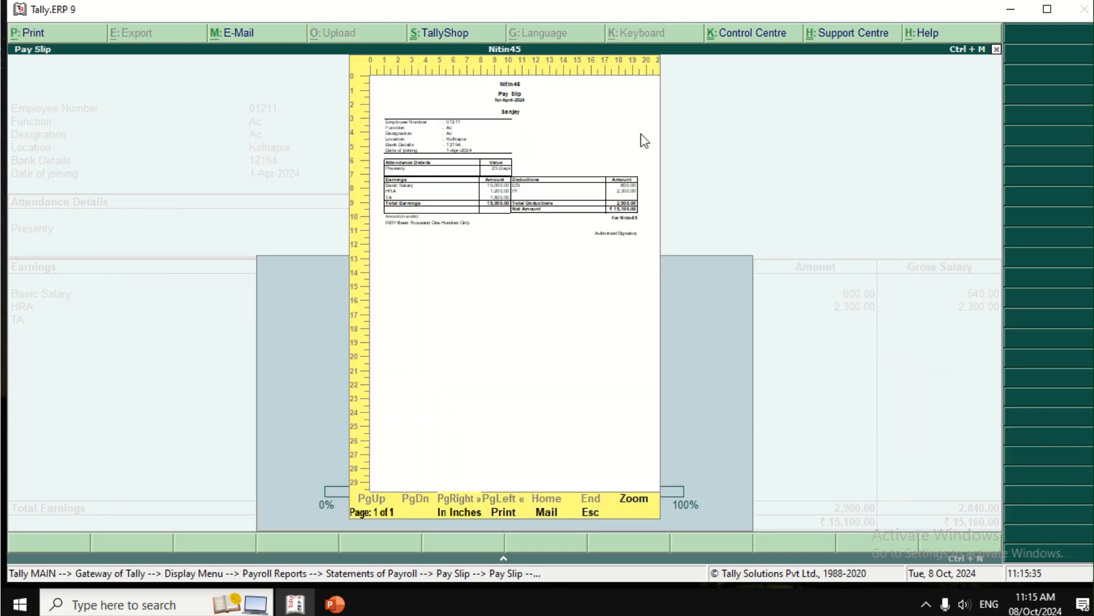
click(588, 296)
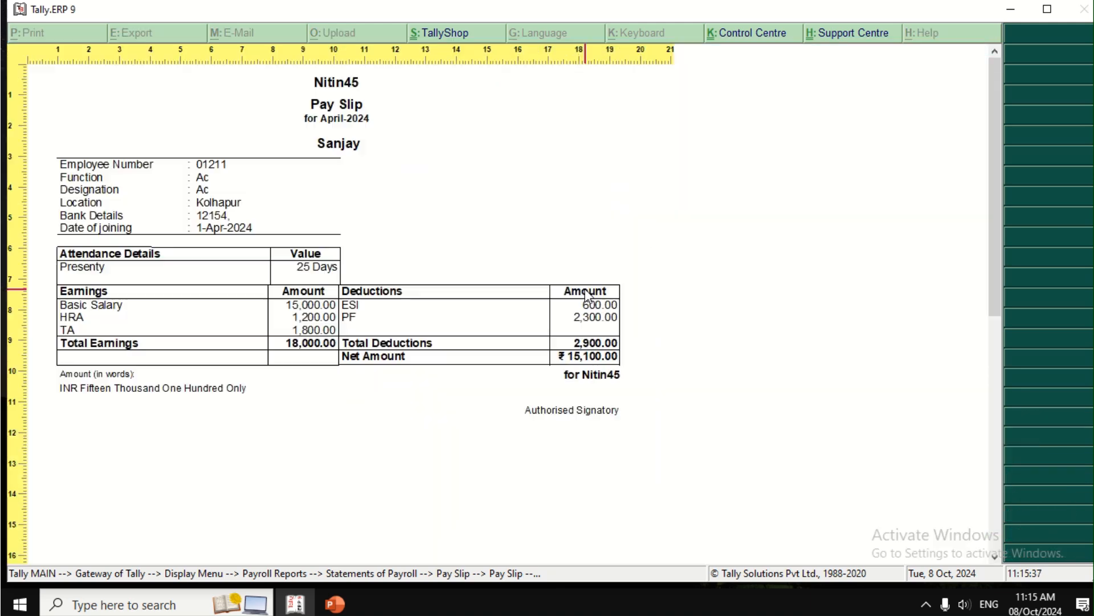